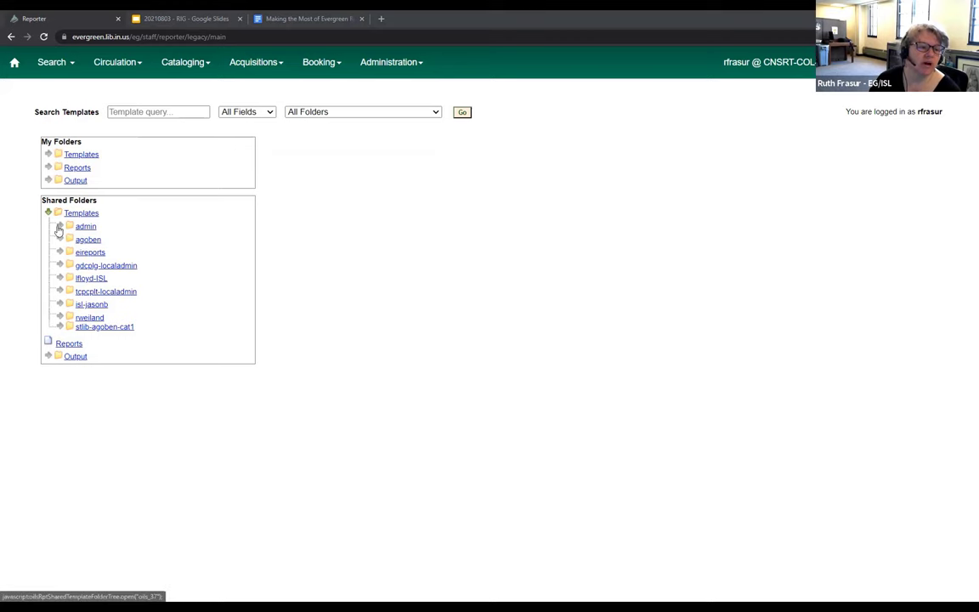
Step: Open the By Shelving Location folder under admin's Circulation in the shared templates and set its output limit to All
left_click(59, 226)
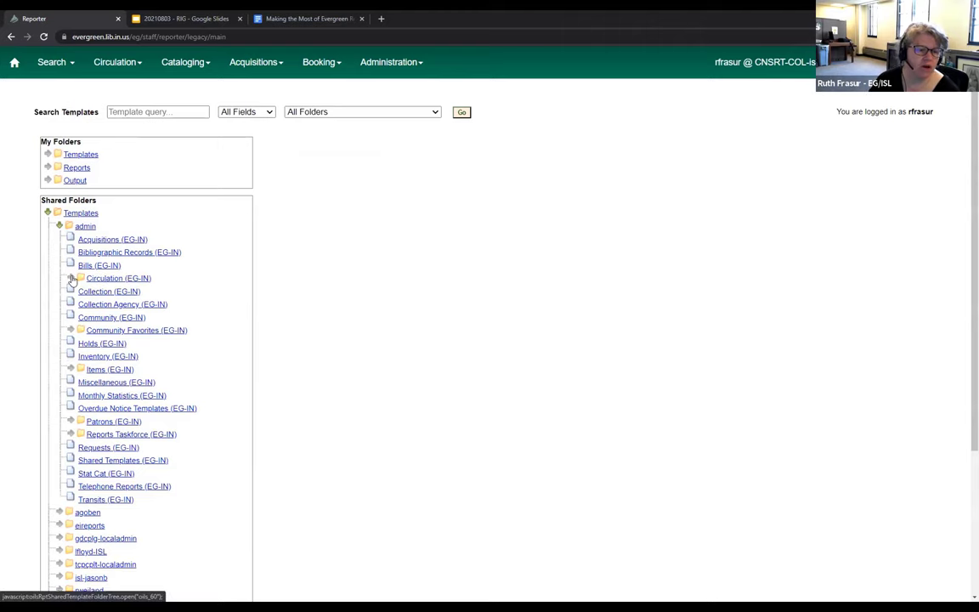
left_click(71, 279)
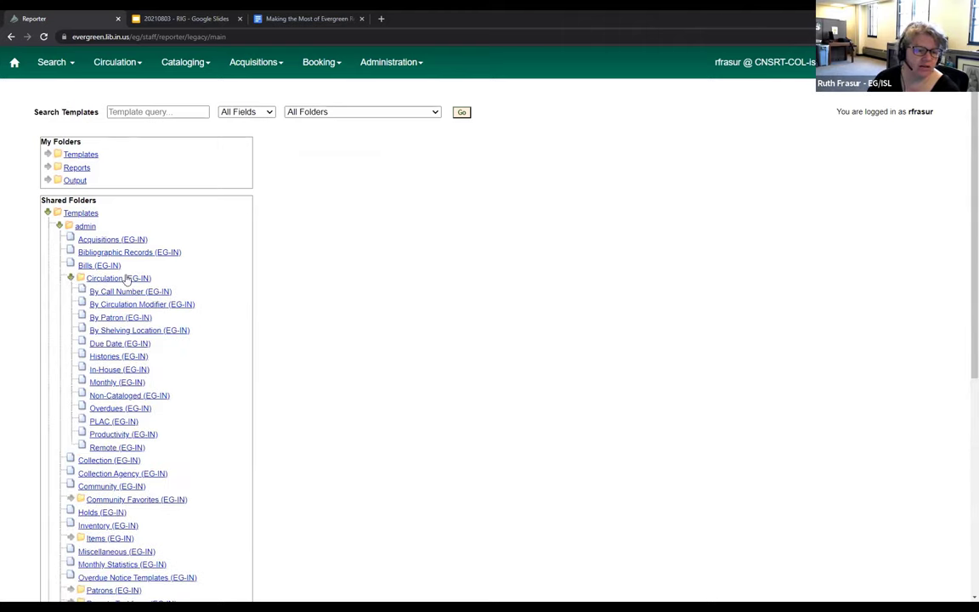
left_click(111, 331)
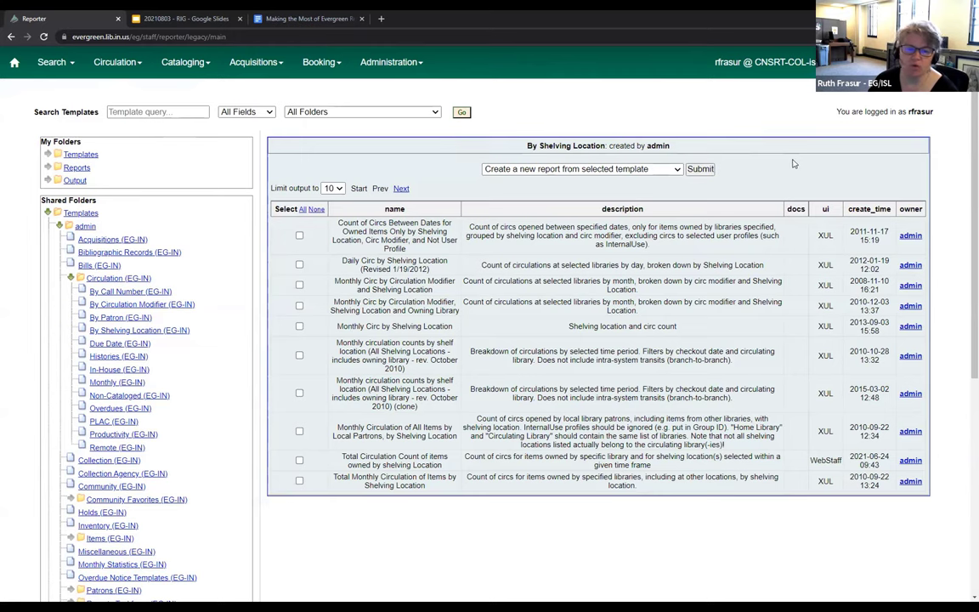
left_click(333, 188)
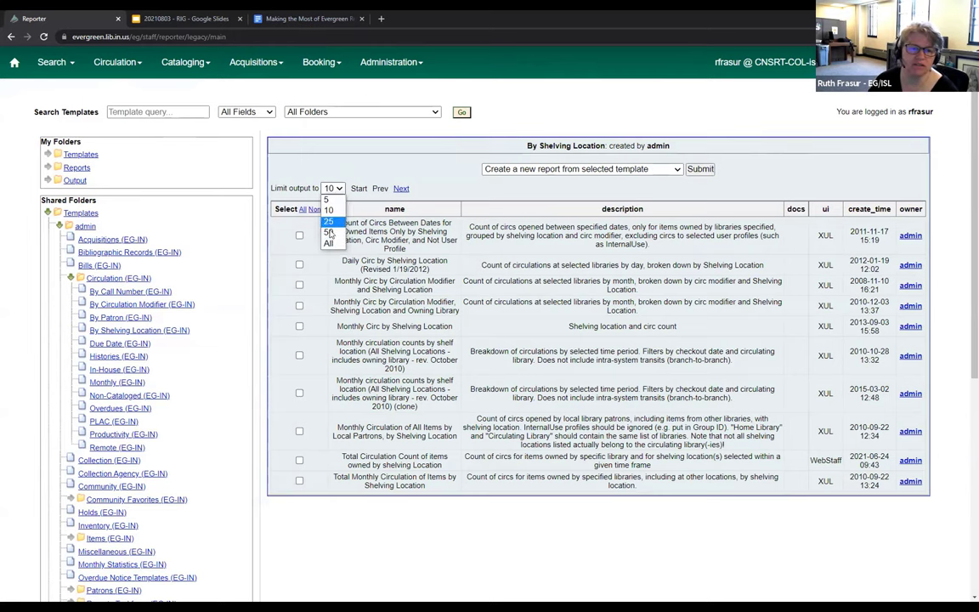
left_click(330, 244)
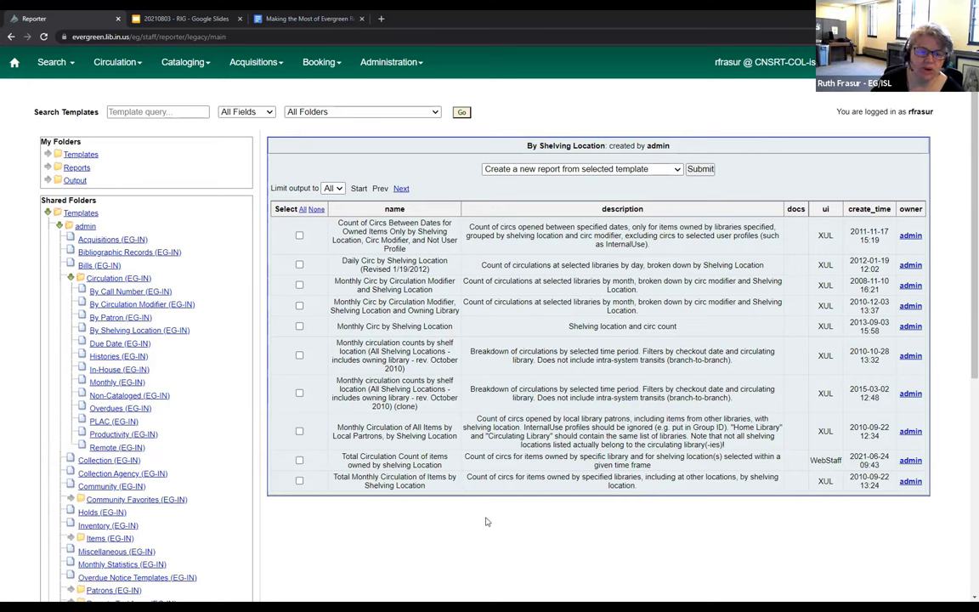
left_click(299, 460)
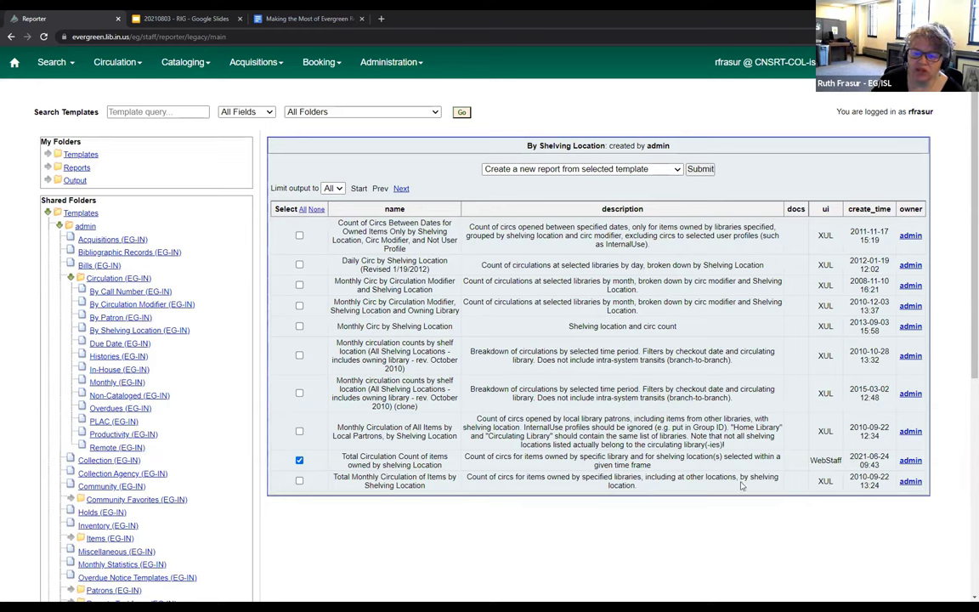
left_click(299, 460)
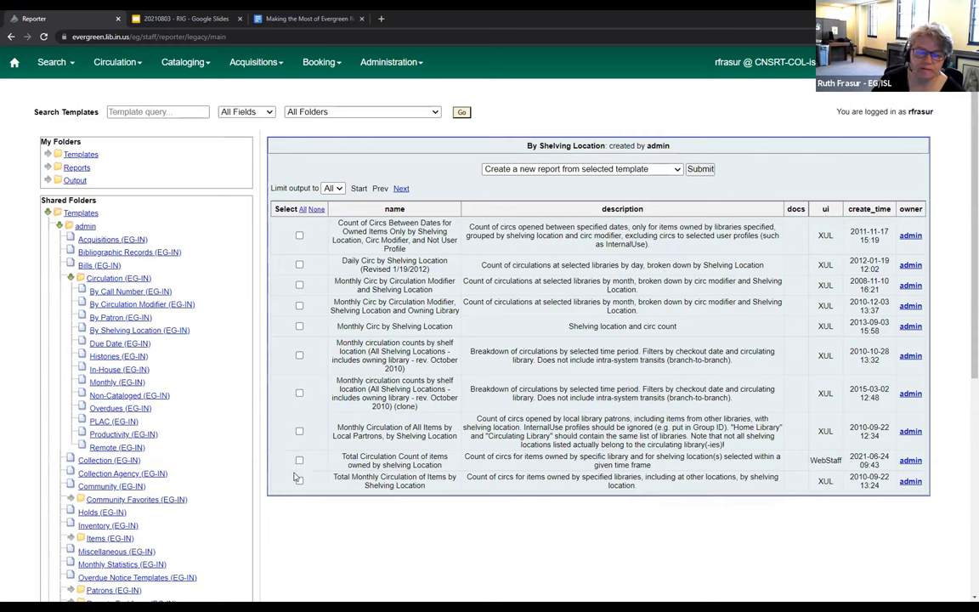
left_click(300, 481)
left_click(299, 481)
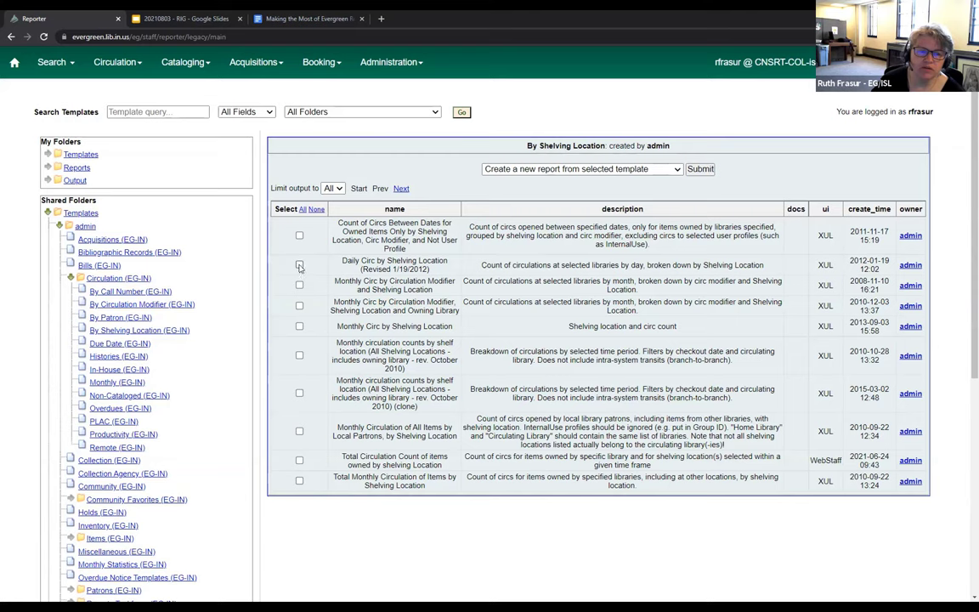
Step: Submit the "Daily Circ by Shelving Location (Revised 1/19/2012)" template for cloning
left_click(299, 265)
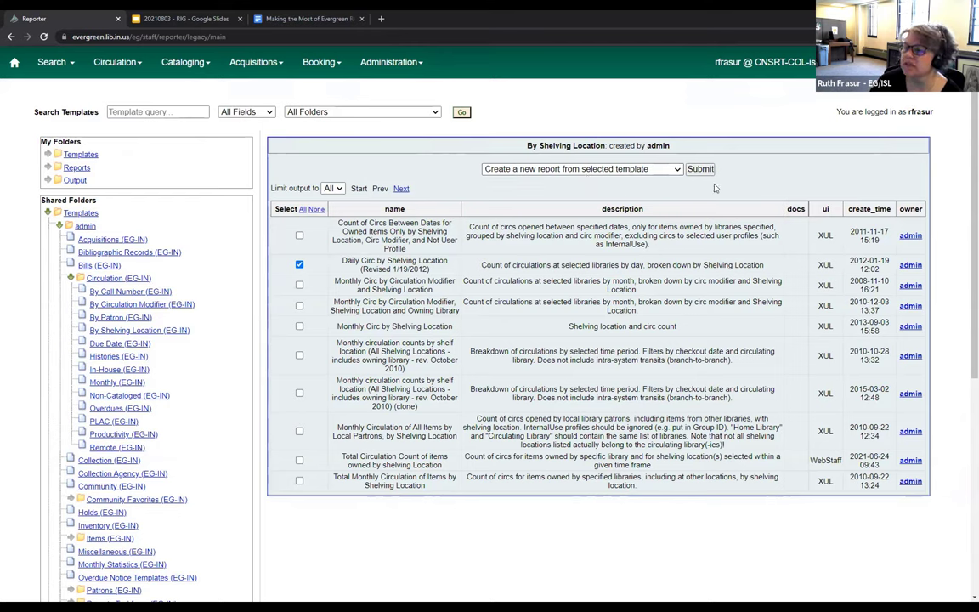
left_click(647, 171)
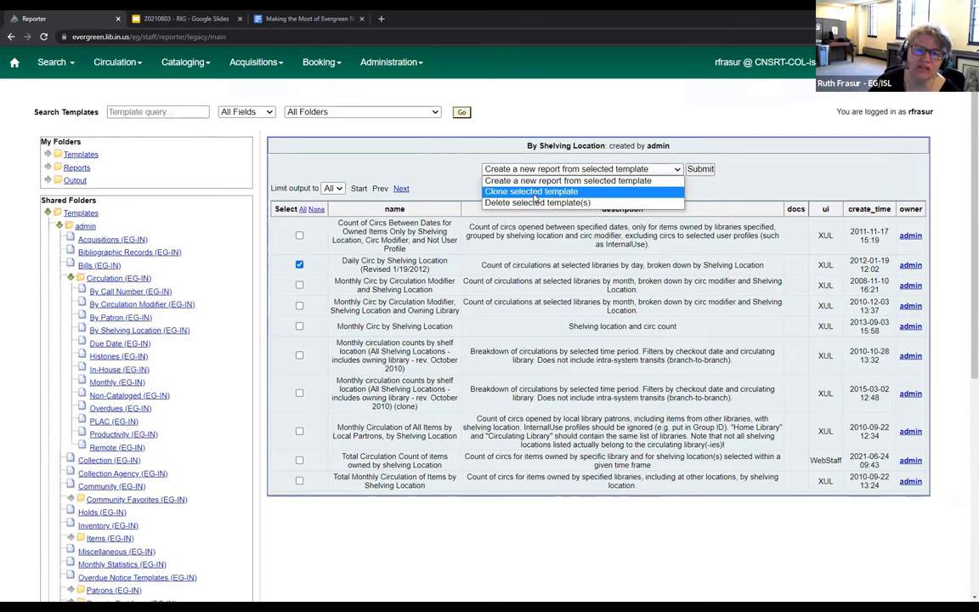
left_click(536, 192)
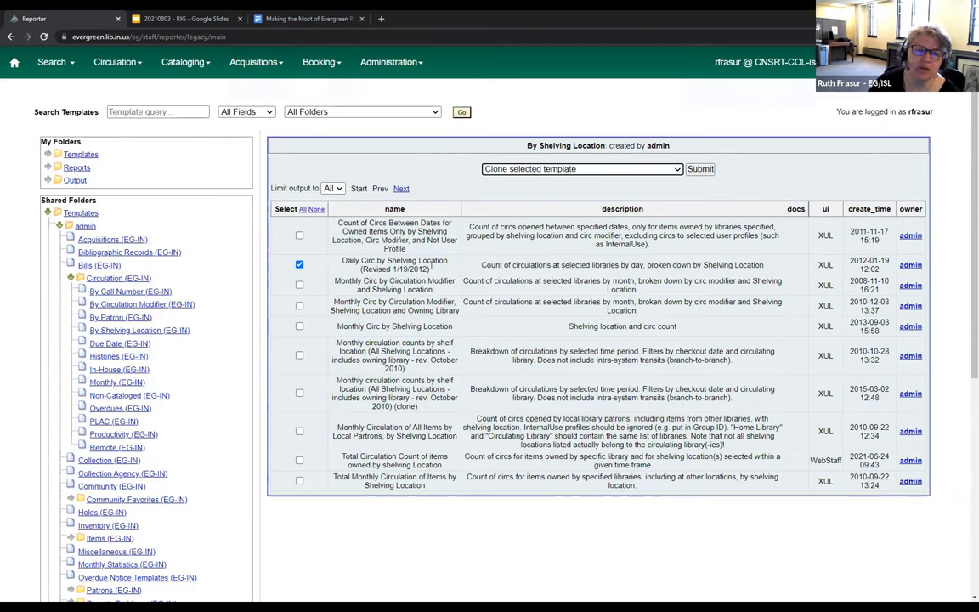
left_click(701, 169)
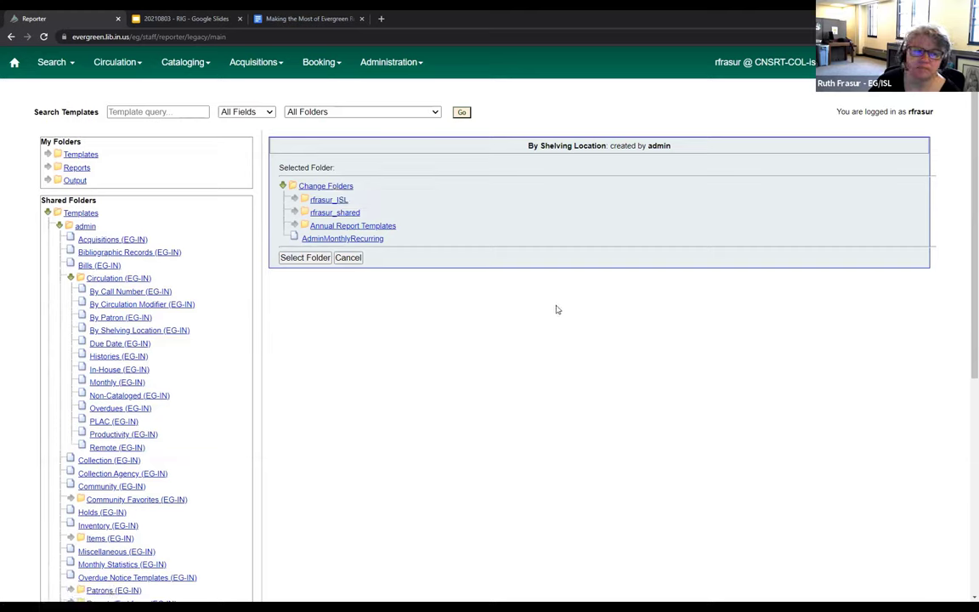
Step: Choose the Circulation subfolder of the account's own shared template folder as the clone's destination
left_click(48, 155)
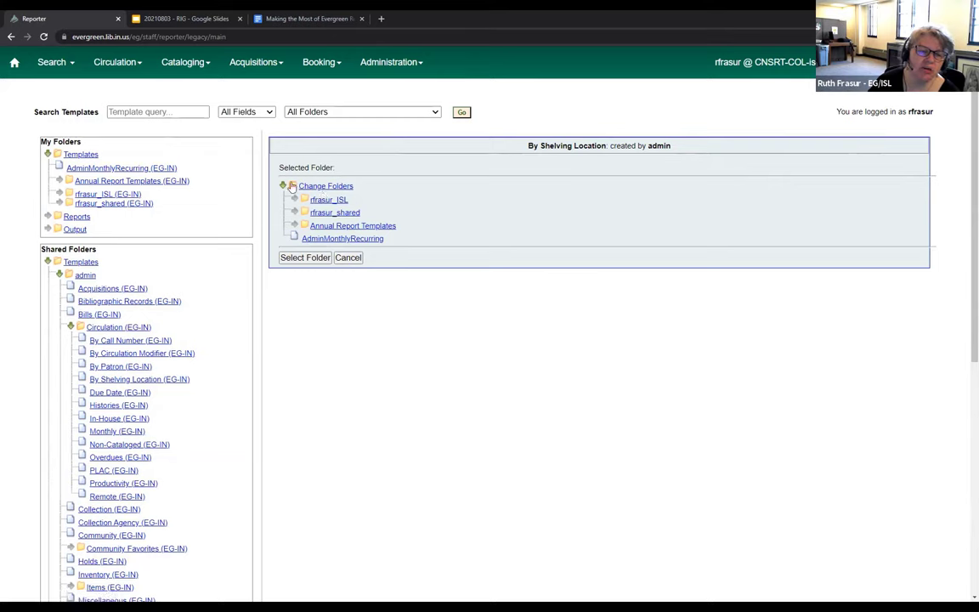
left_click(323, 212)
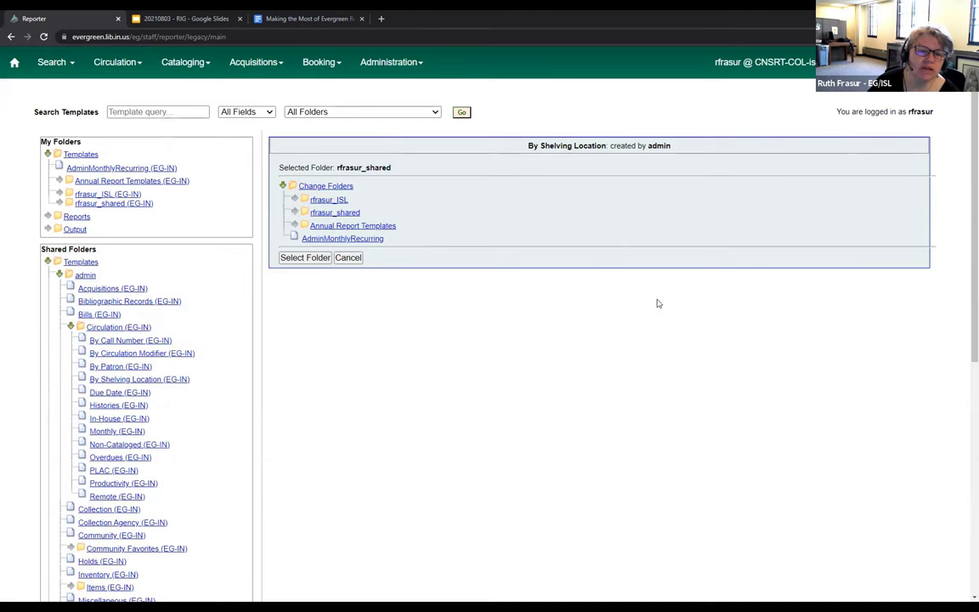
left_click(294, 212)
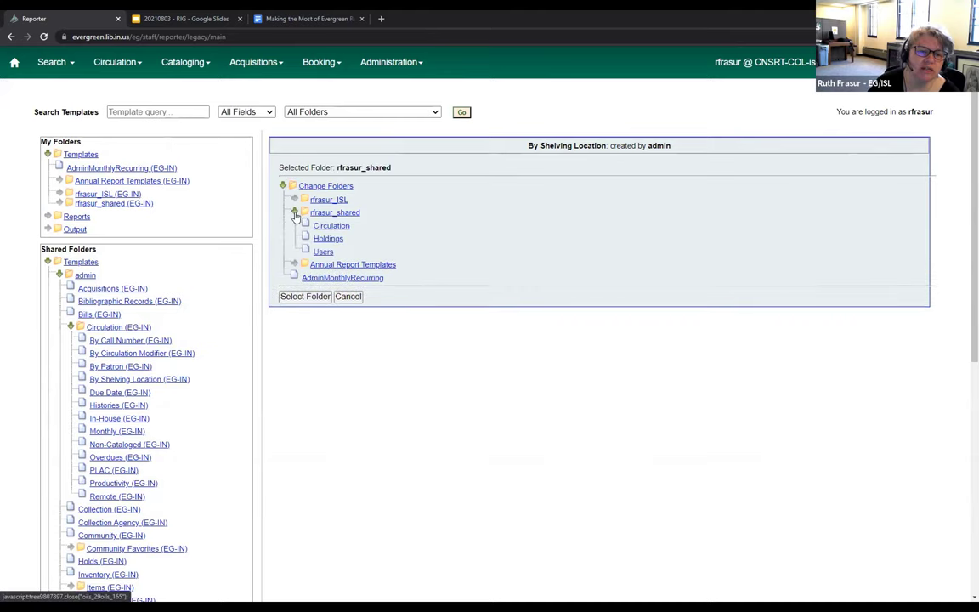
left_click(330, 226)
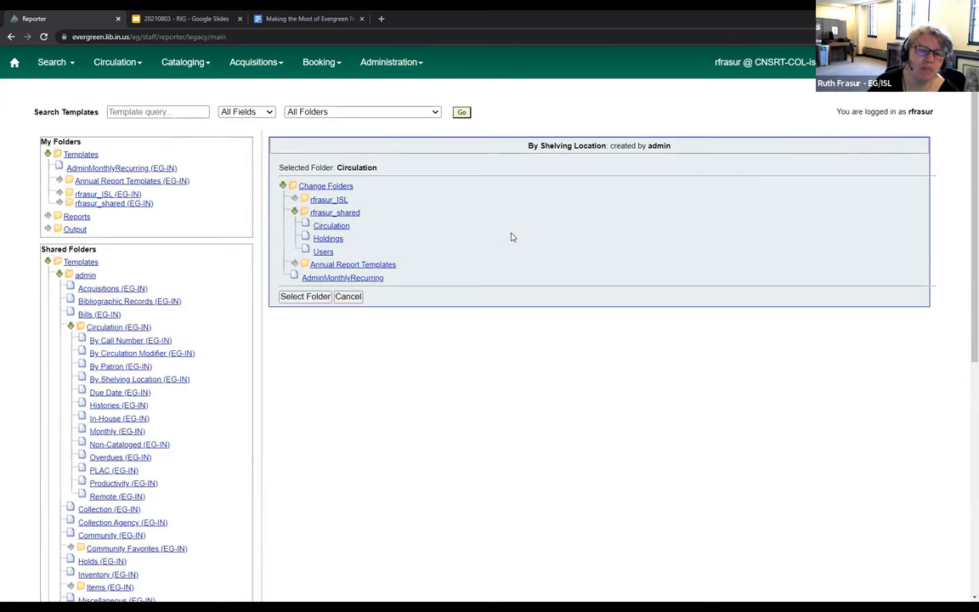
left_click(310, 299)
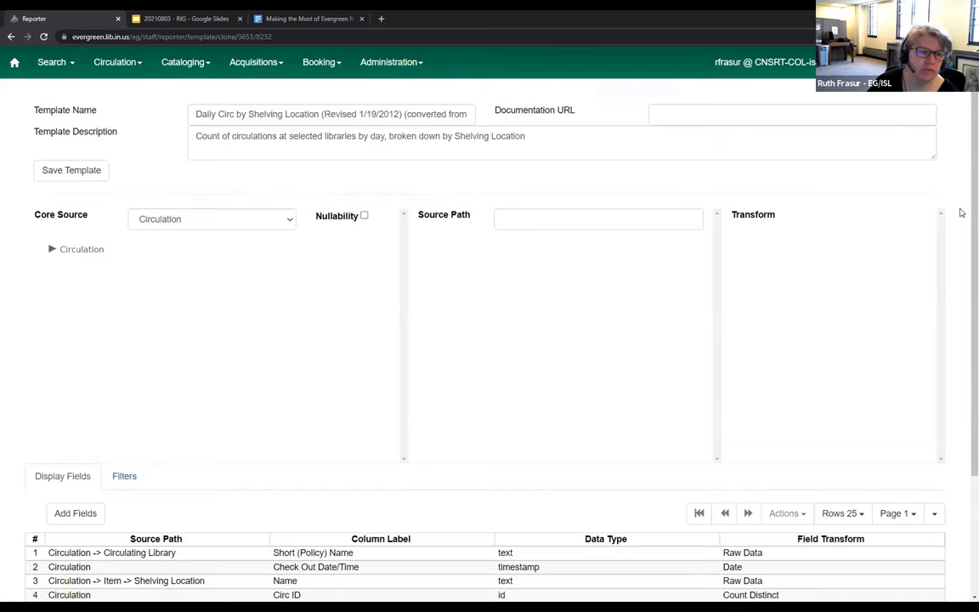
Step: Read the cloned template's name through to its end and highlight the "(converted from XUL)" suffix
left_click(403, 118)
key("Right")
key("Right")
key("Right")
key("Right")
key("Right")
key("Right")
key("Right")
key("Right")
key("Right")
key("Right")
key("Right")
key("Right")
key("Right")
key("Right")
key("Right")
key("Right")
key("Right")
key("Right")
key("Right")
key("Right")
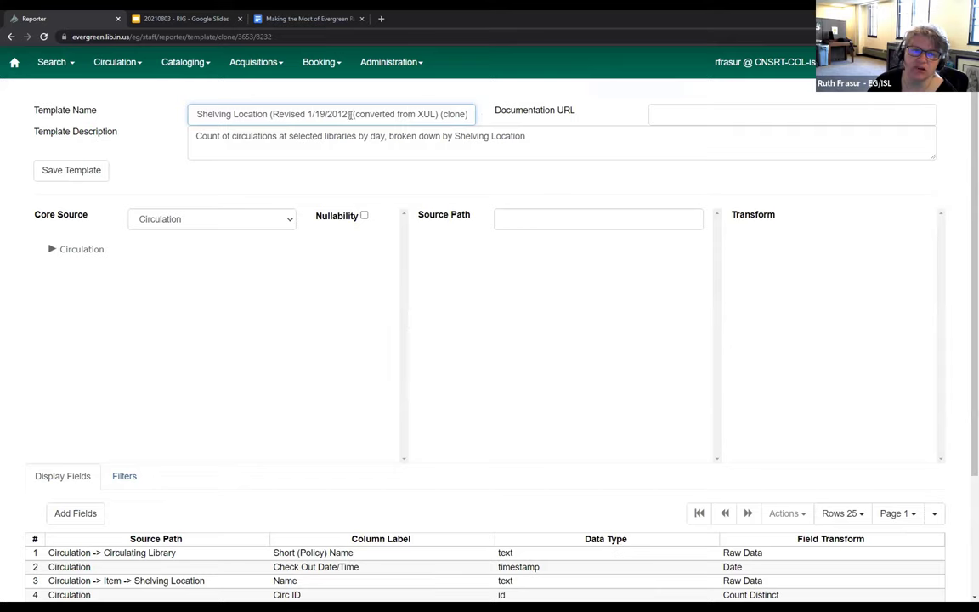
left_click_drag(349, 114, 440, 114)
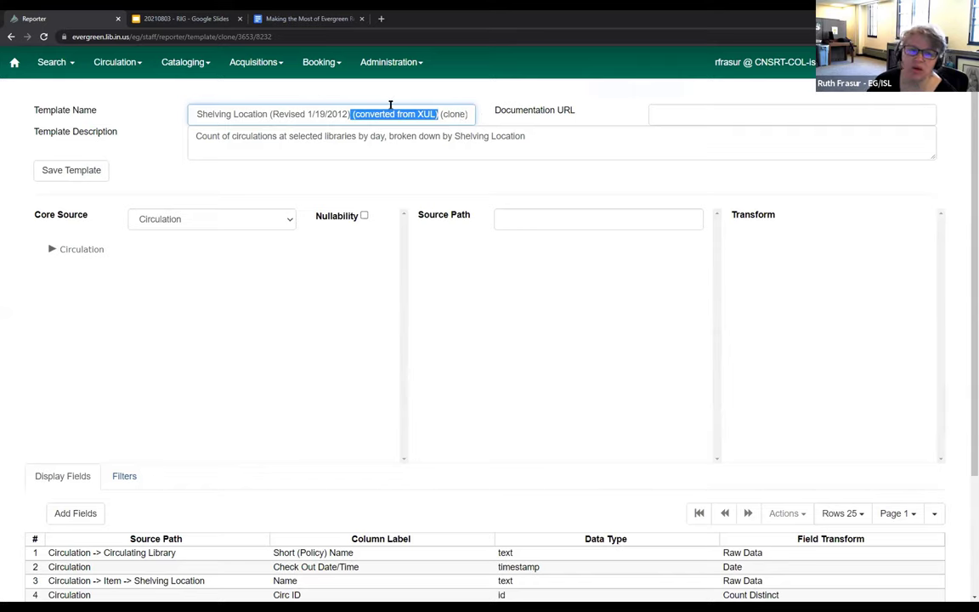
Step: Review the whole template name again from the start and highlight its "(clone)" suffix
left_click_drag(471, 114, 187, 117)
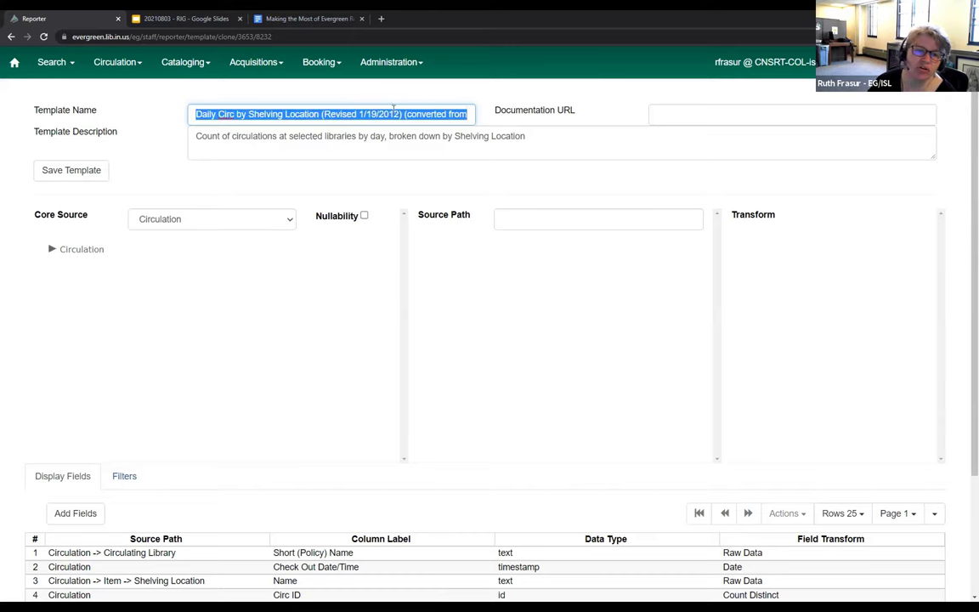
left_click(404, 114)
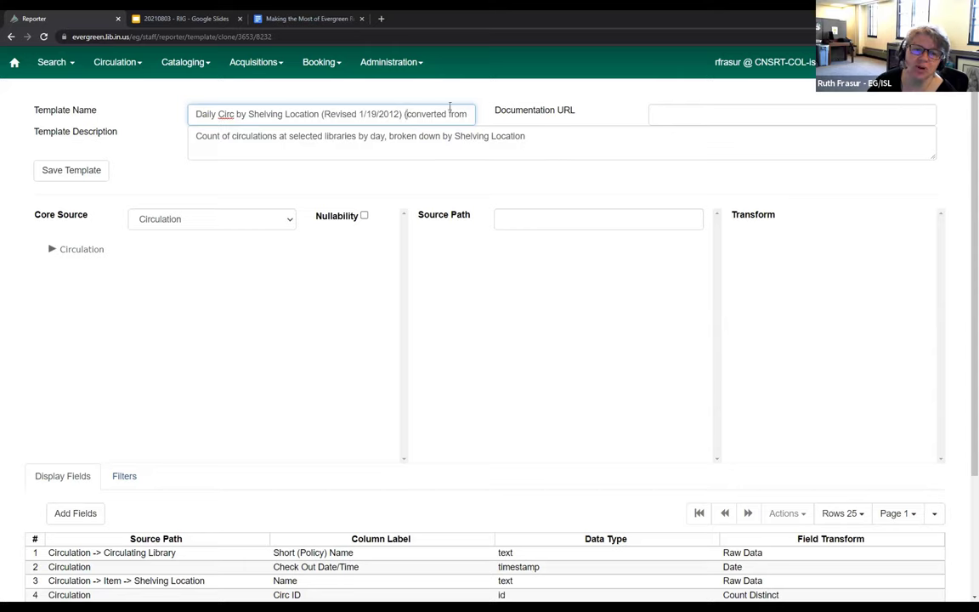
key("Right")
key("Right")
key("Right")
key("Right")
key("Right")
key("Right")
key("Right")
key("Right")
key("Right")
key("Right")
key("Right")
key("Right")
key("Right")
key("Right")
key("Right")
key("Right")
key("Right")
key("Right")
key("Right")
key("Right")
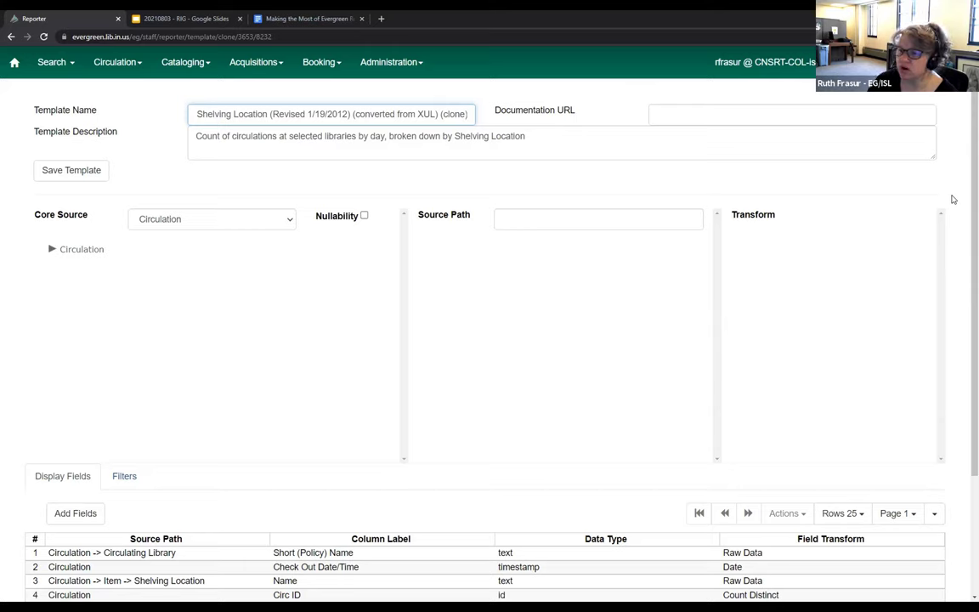
left_click_drag(438, 114, 472, 115)
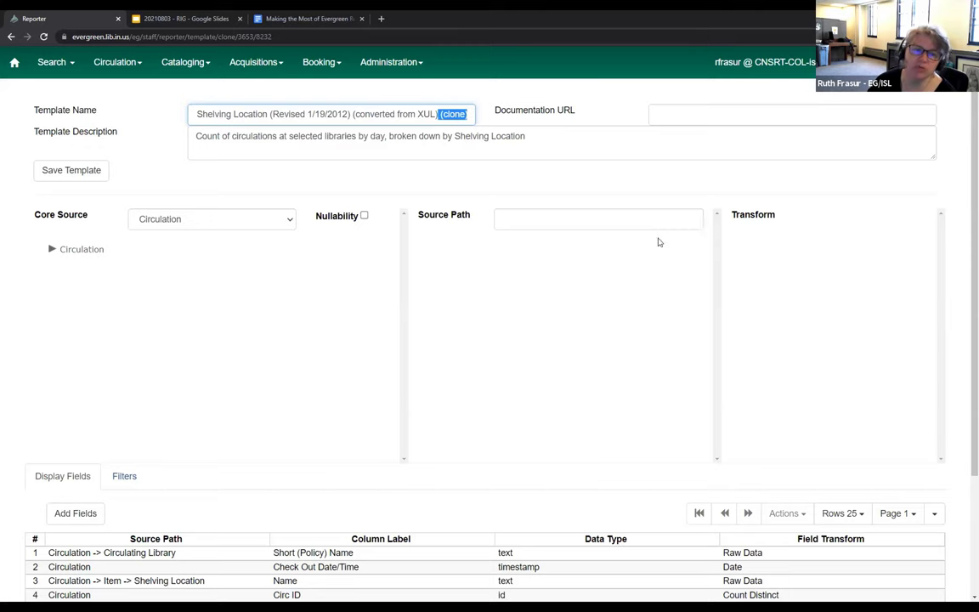
Step: Examine the cloned template's display fields and its filters
scroll(492, 202, "down", 3)
scroll(495, 204, "up", 1)
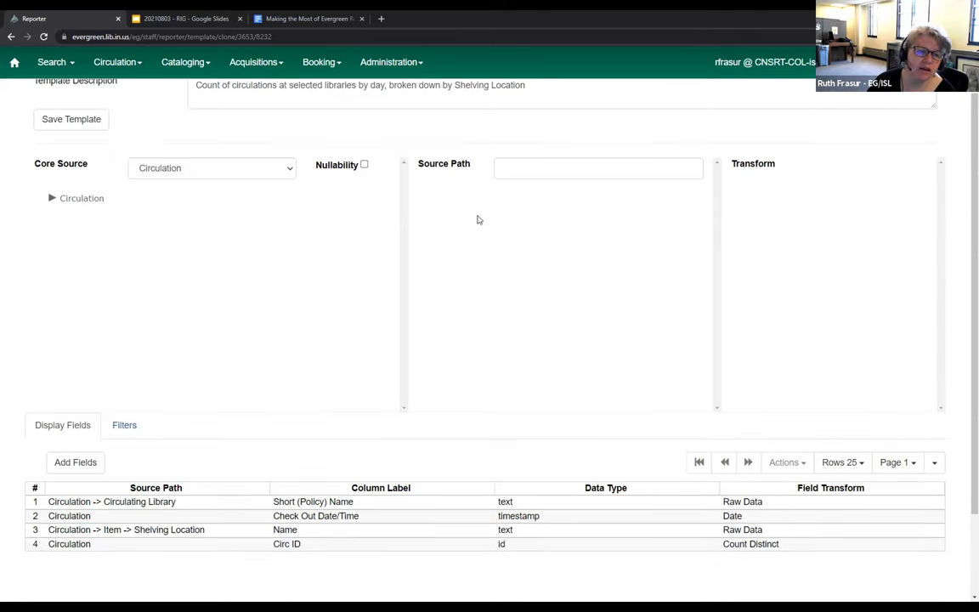
scroll(432, 196, "up", 1)
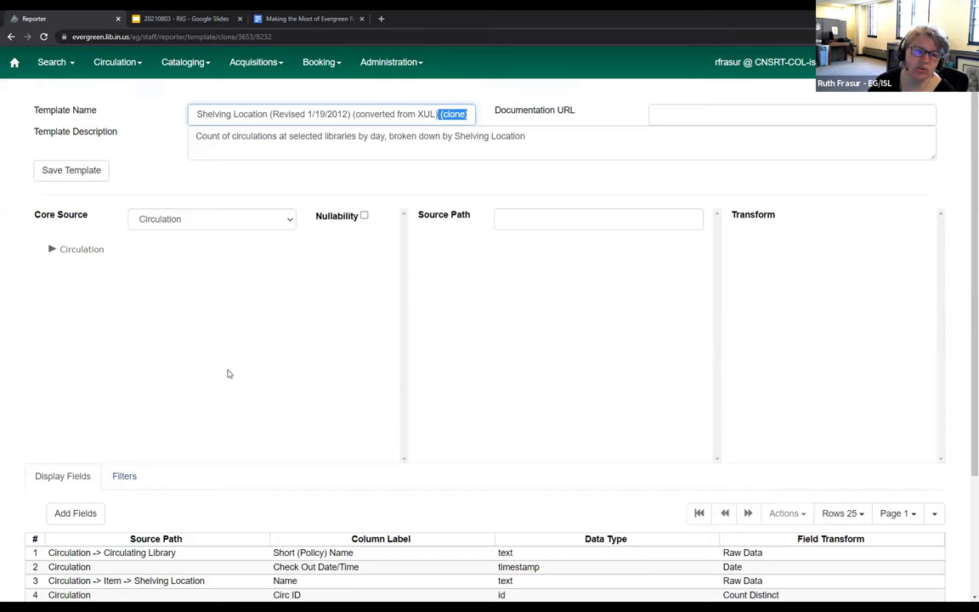
left_click(110, 479)
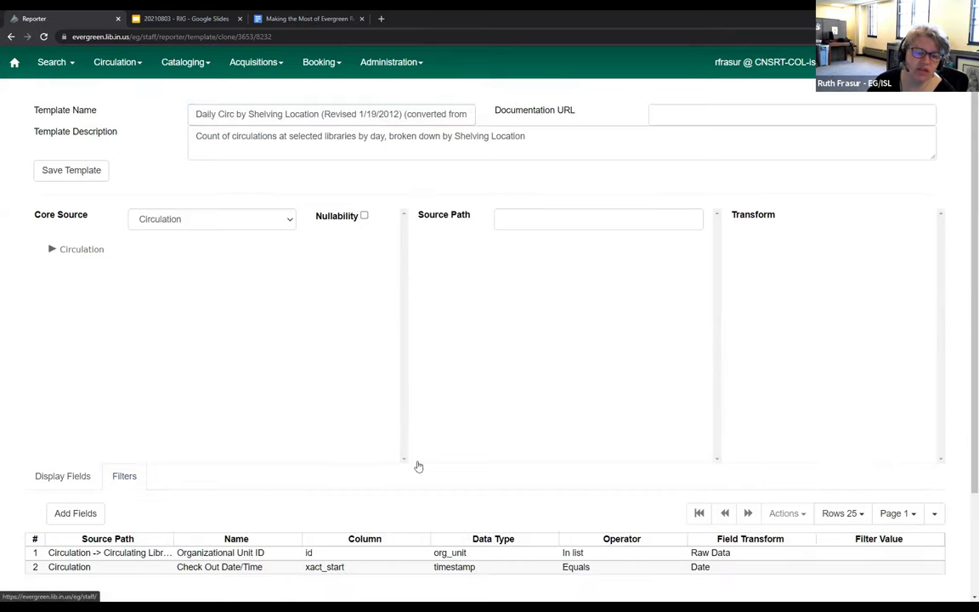
left_click(39, 485)
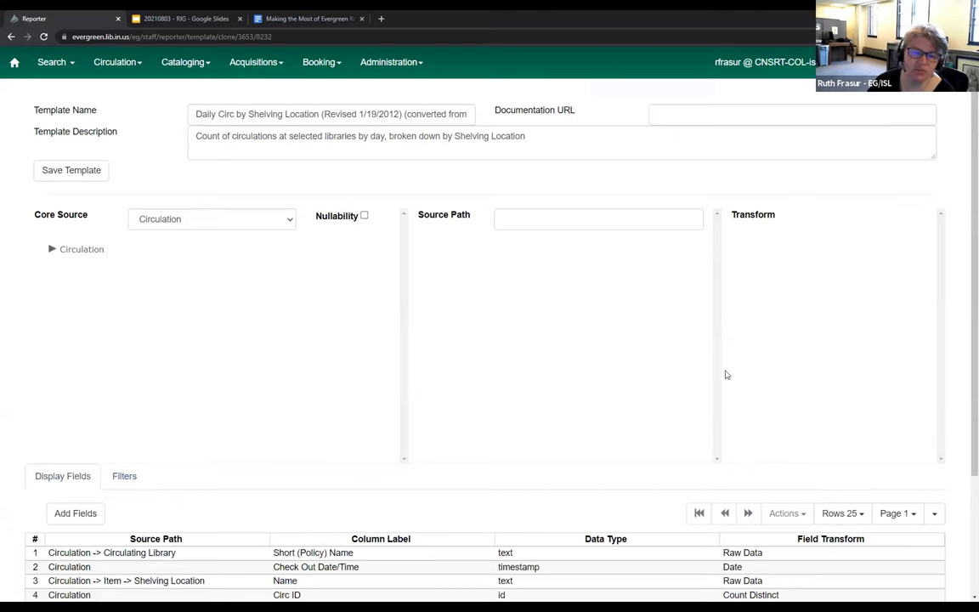
scroll(881, 338, "down", 2)
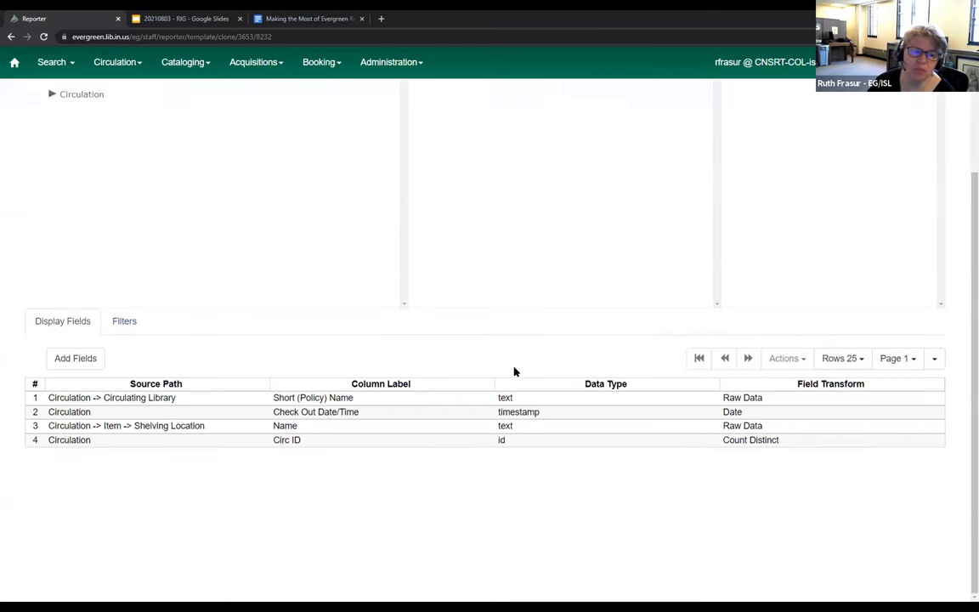
scroll(249, 336, "up", 2)
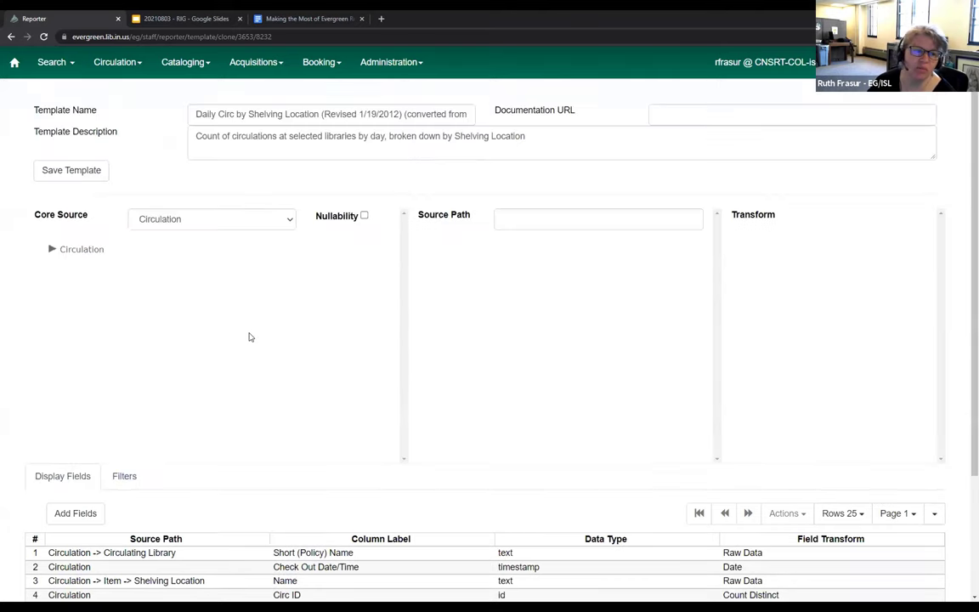
Step: Save the cloned template and select it in the Circulation subfolder of the account's own shared template folder
left_click(53, 175)
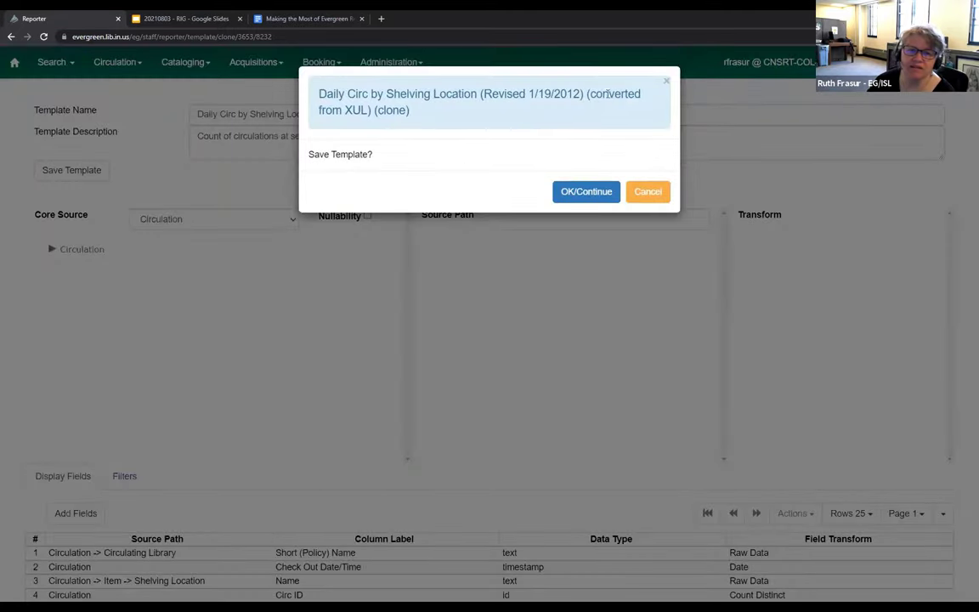
left_click(583, 195)
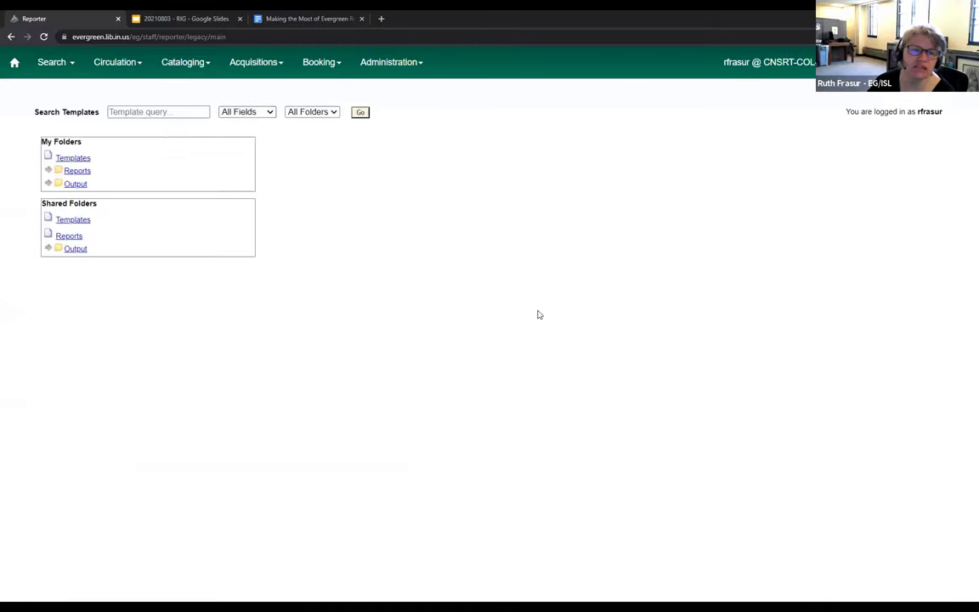
left_click(47, 157)
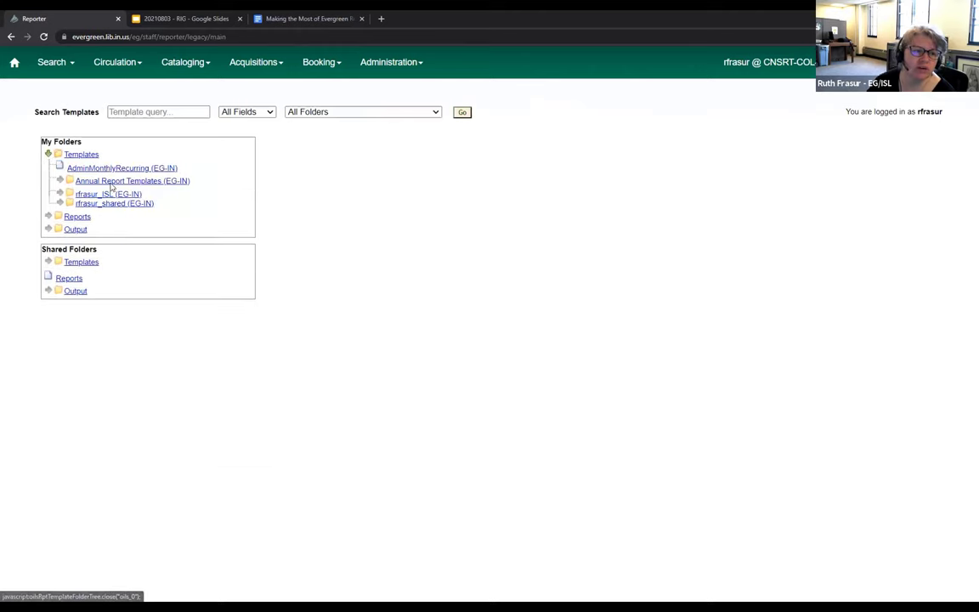
left_click(59, 203)
left_click(85, 216)
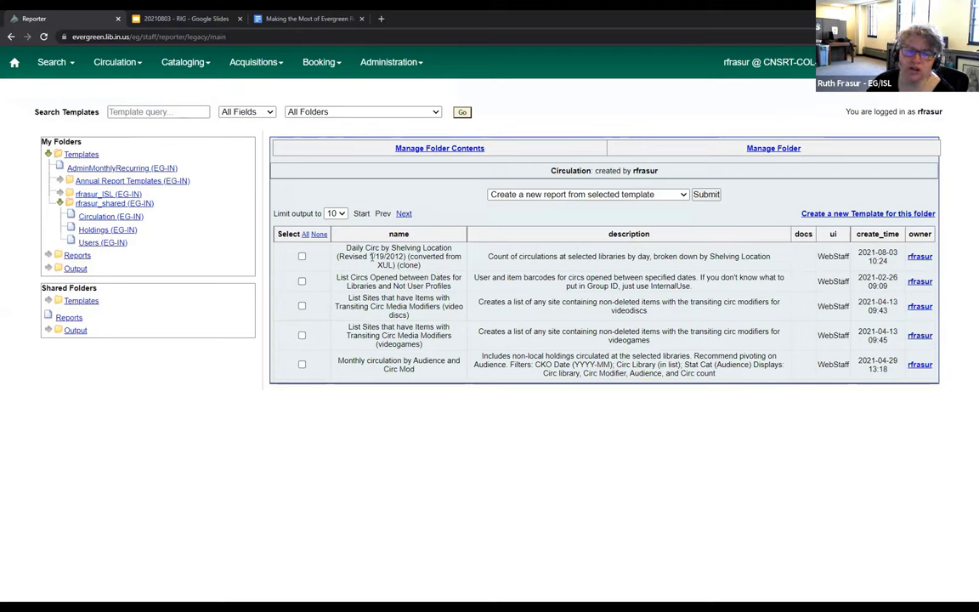
left_click(302, 258)
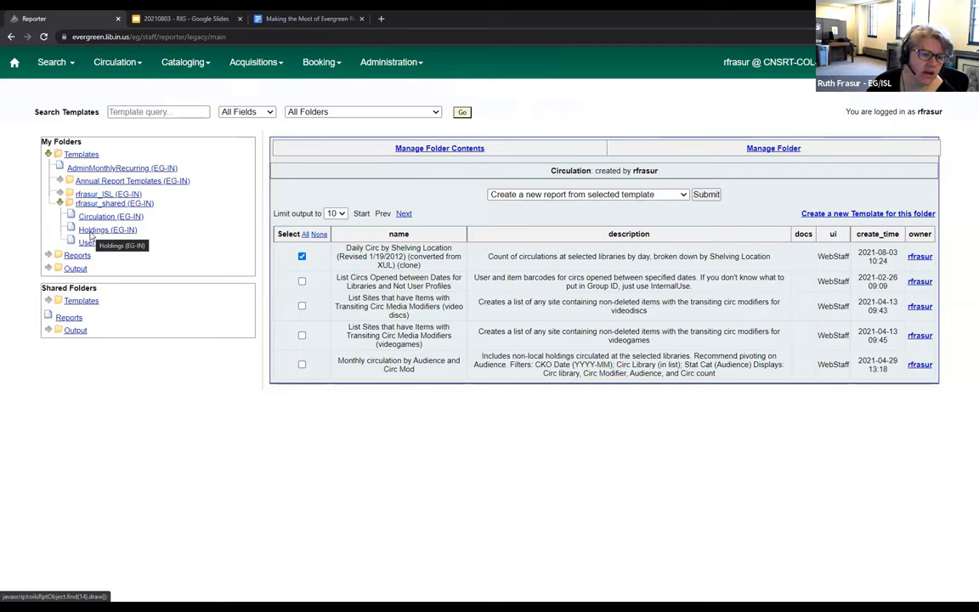
Step: View the shared output folders and collapse them, and expand the list of shared template folders
left_click(51, 331)
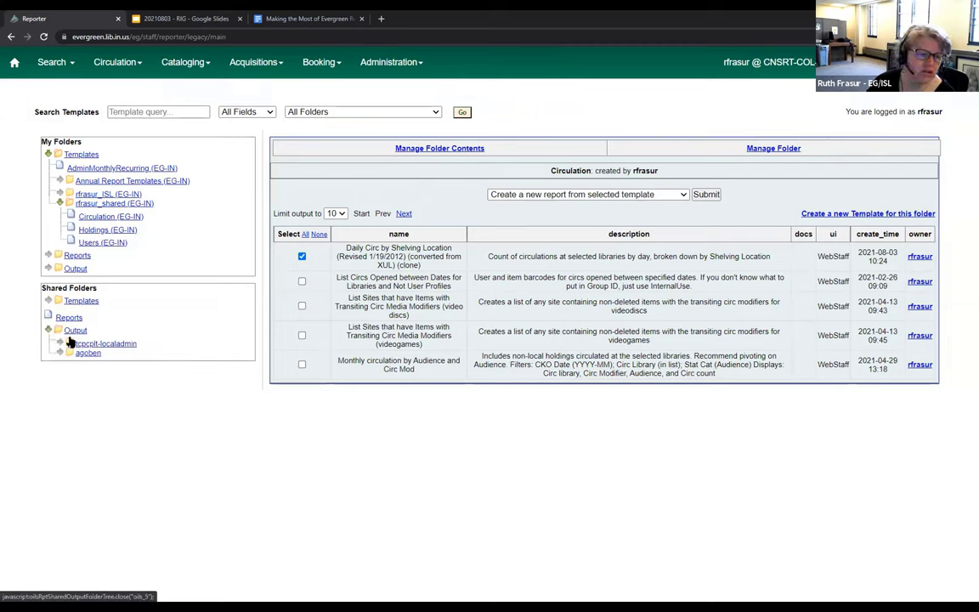
left_click(51, 330)
left_click(49, 301)
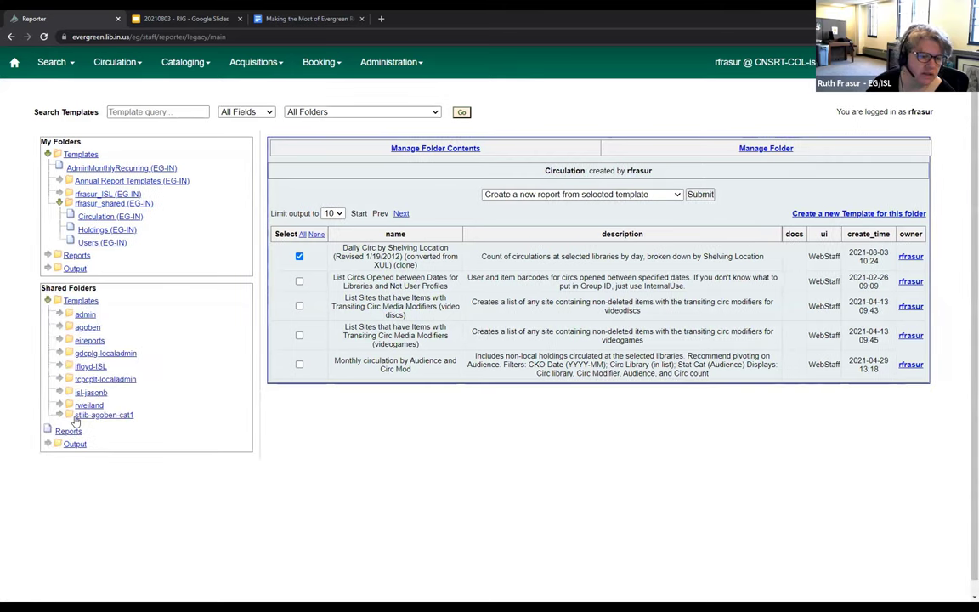
Step: Review the templates in the account's own ISL template folder and in its Users and sandbox subfolders
left_click(85, 195)
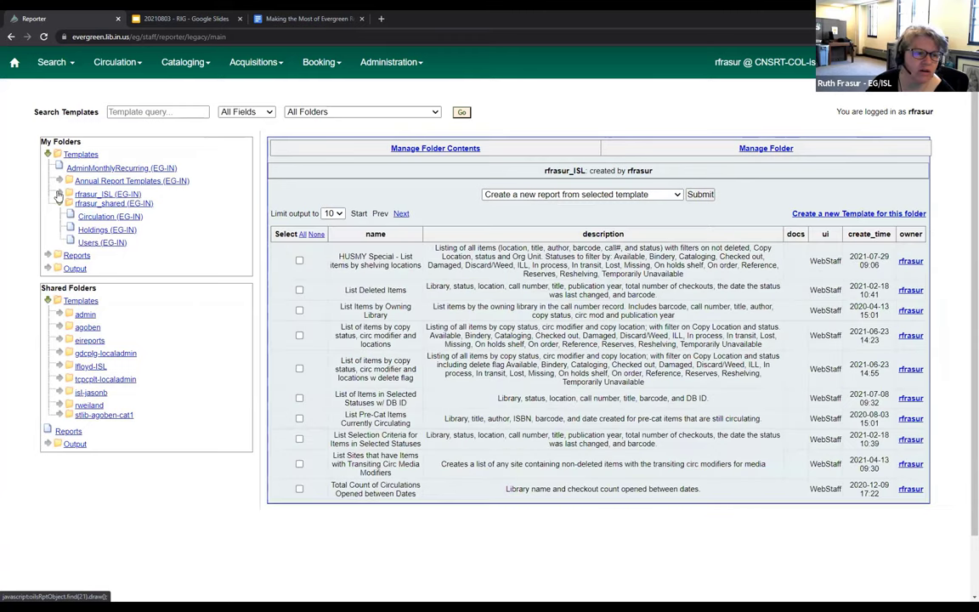
left_click(81, 195)
left_click(82, 207)
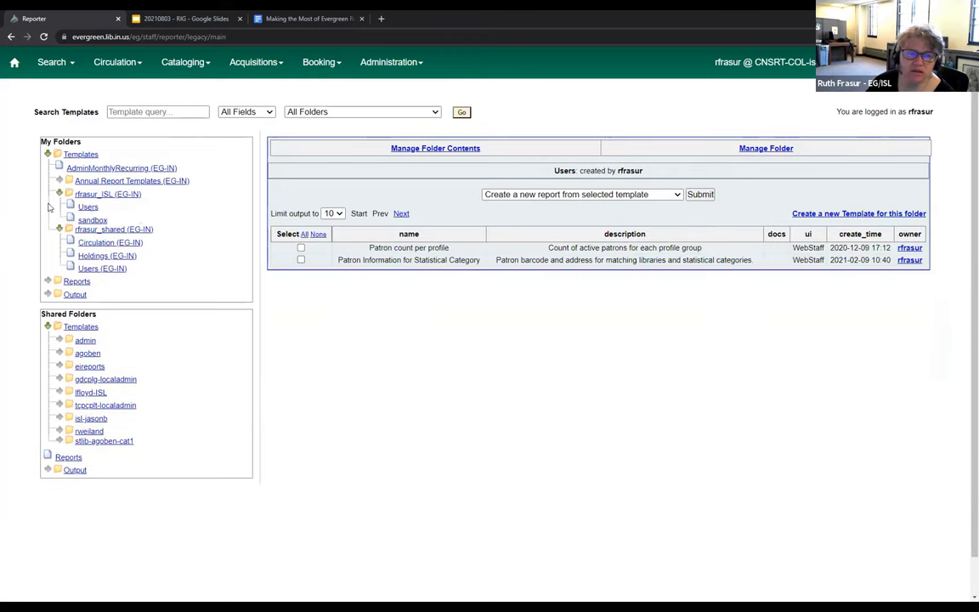
left_click(85, 221)
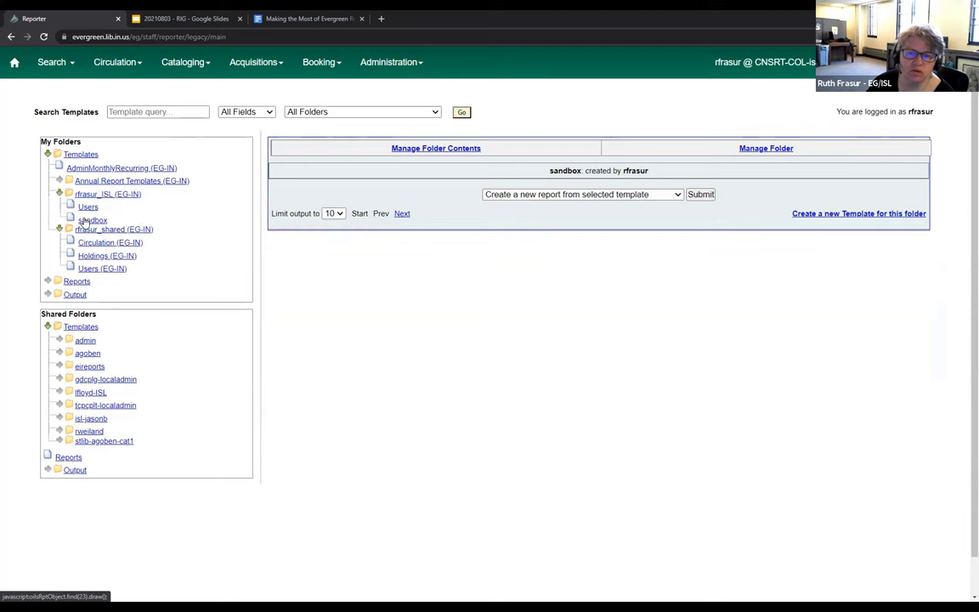
Step: Review the Circulation, Holdings and Patrons subfolders of the Annual Report Templates folder, and collapse that folder
left_click(60, 181)
left_click(100, 194)
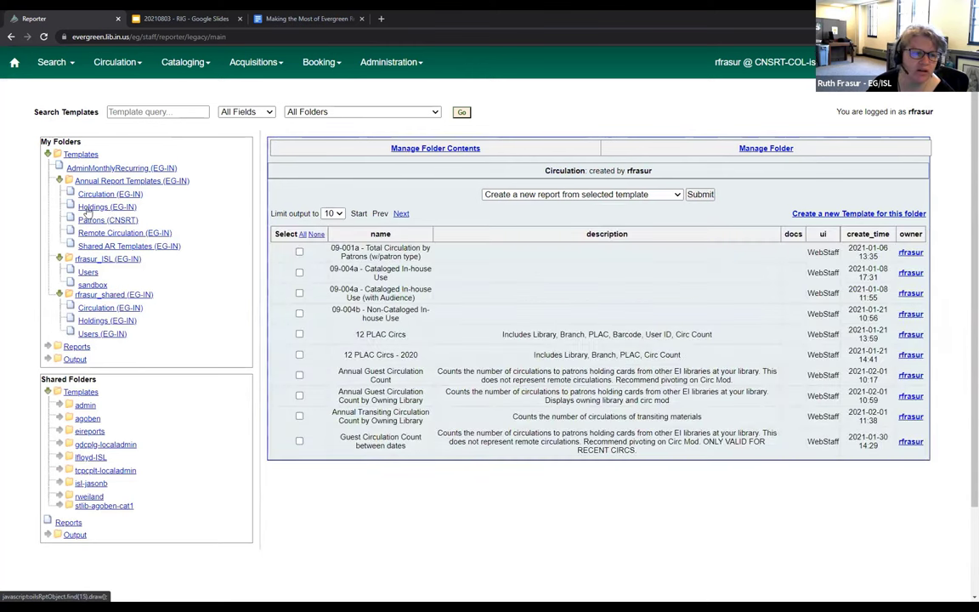
left_click(90, 207)
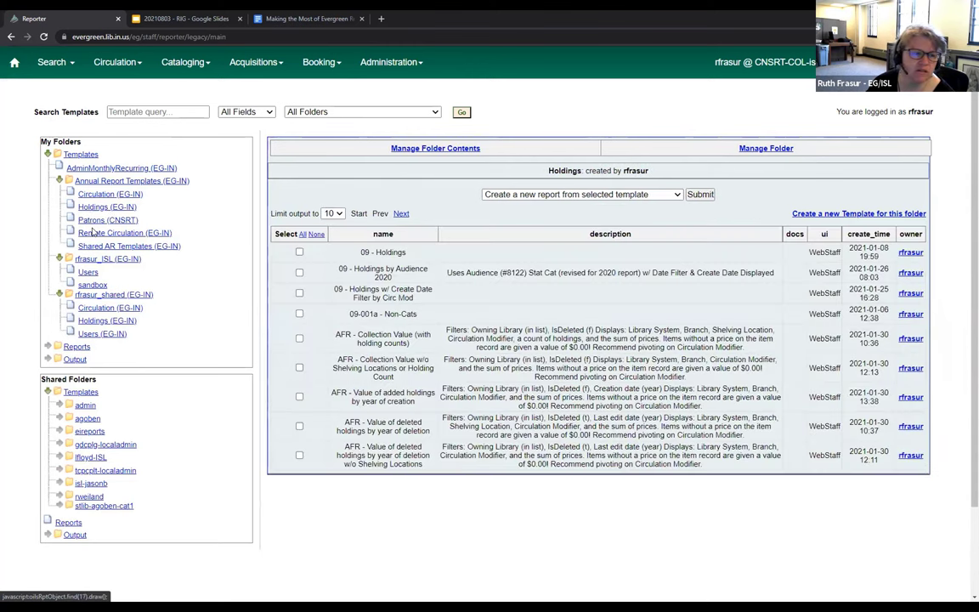
left_click(90, 220)
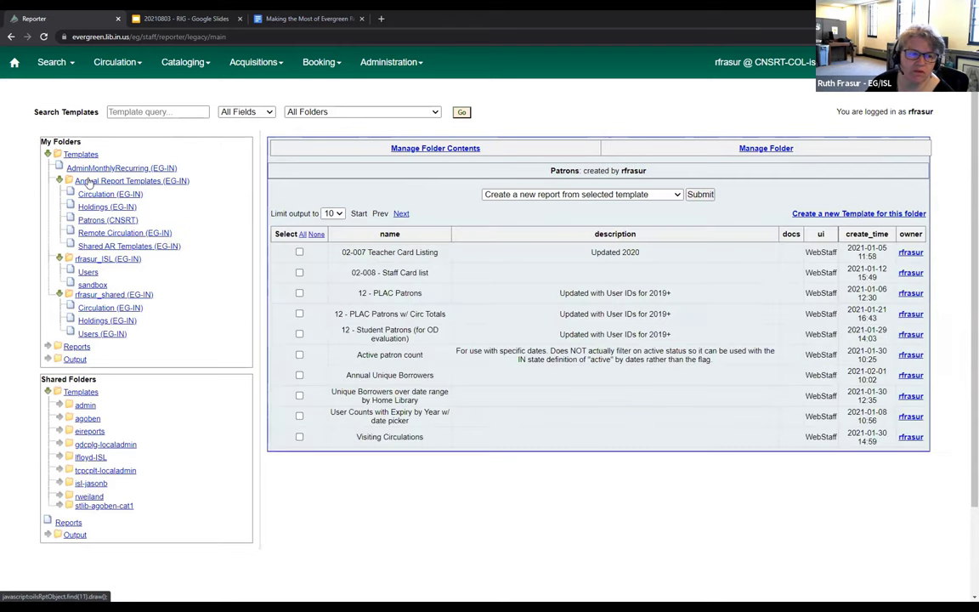
left_click(59, 181)
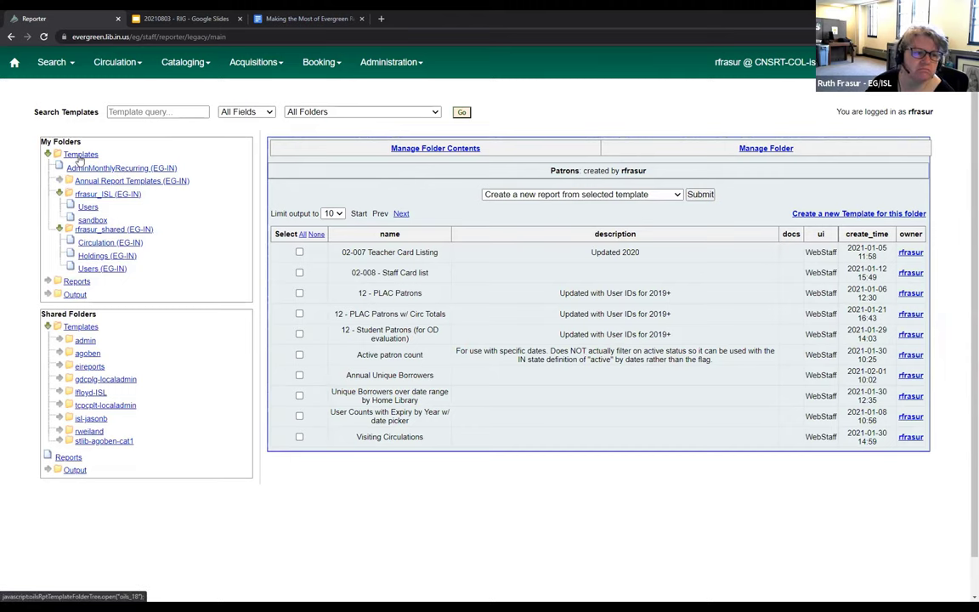
Step: View the account's main Templates folder and the Users and Holdings subfolders of its own shared template folder
left_click(79, 155)
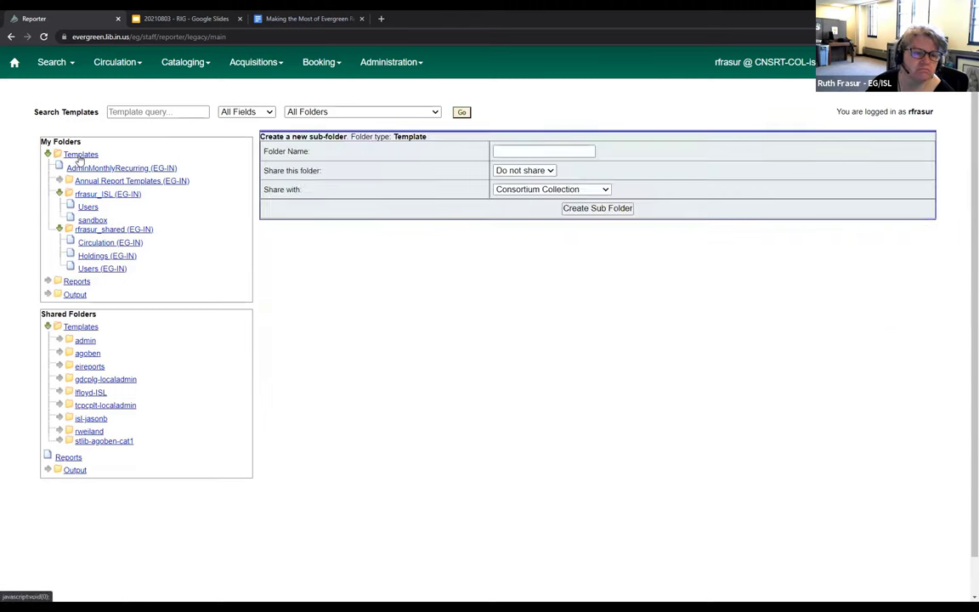
left_click(60, 195)
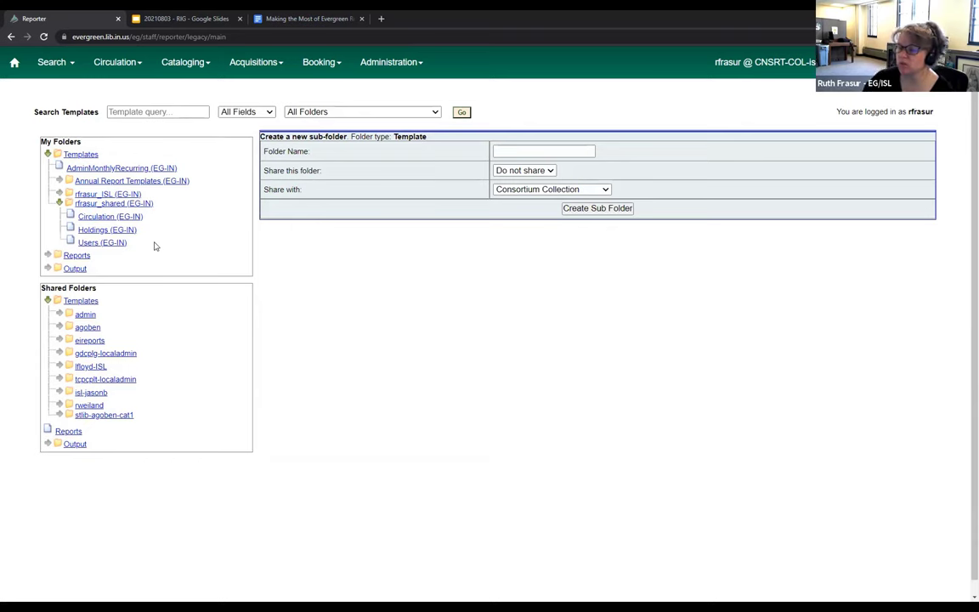
left_click(88, 244)
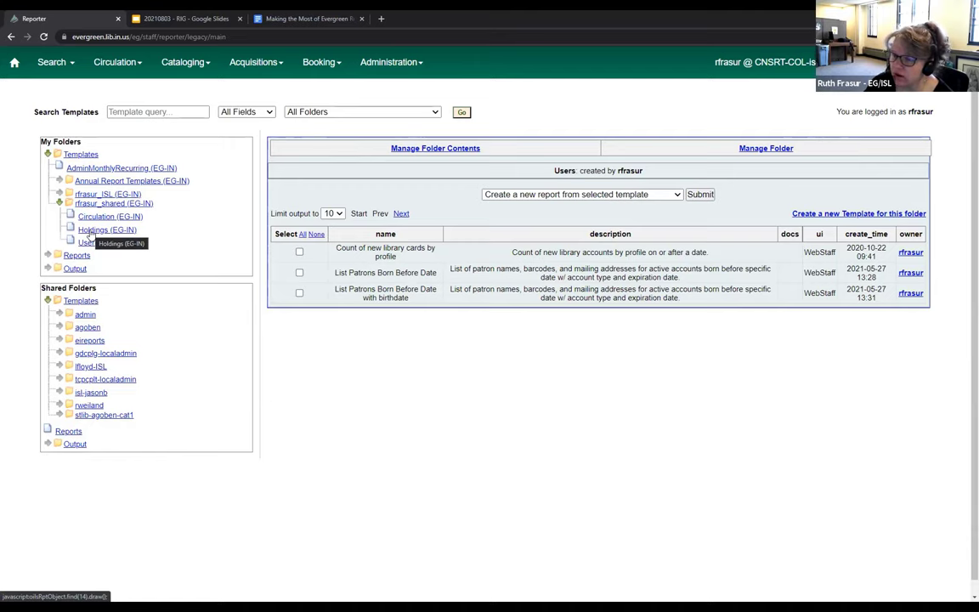
left_click(90, 235)
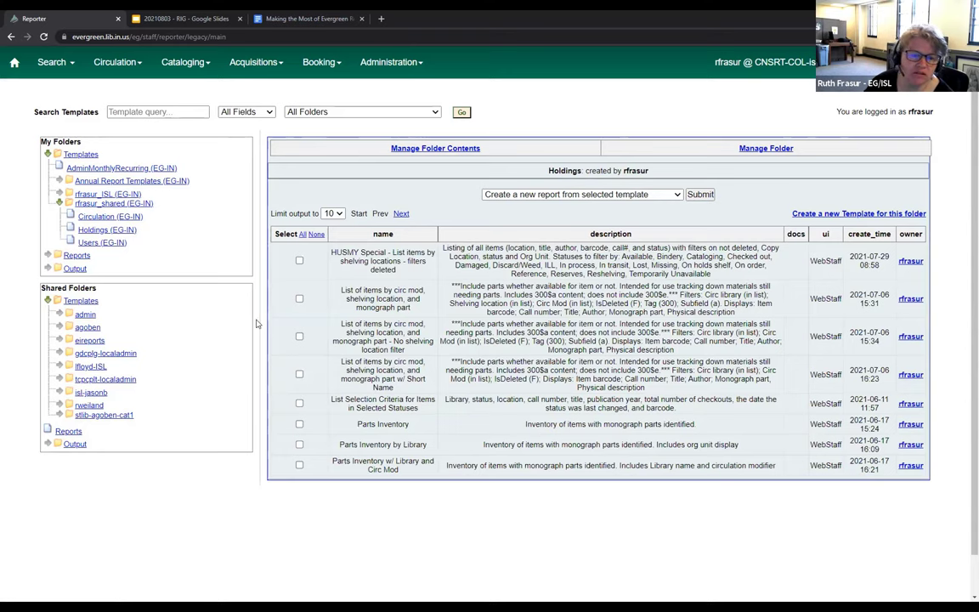
Step: Start a new report from the cloned Daily Circ by Shelving Location template in the shared folder's Circulation subfolder
left_click(103, 216)
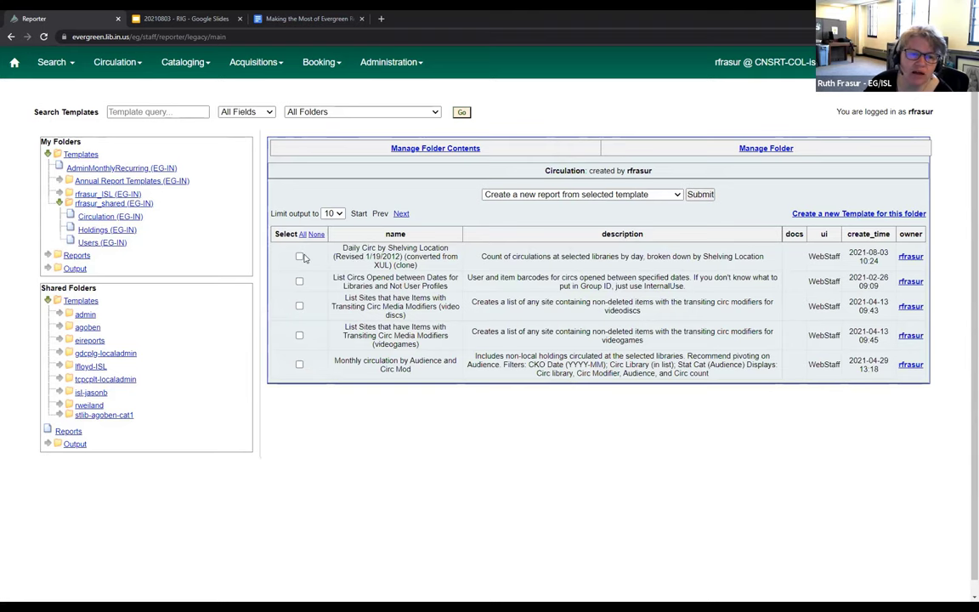
left_click(300, 256)
left_click(700, 194)
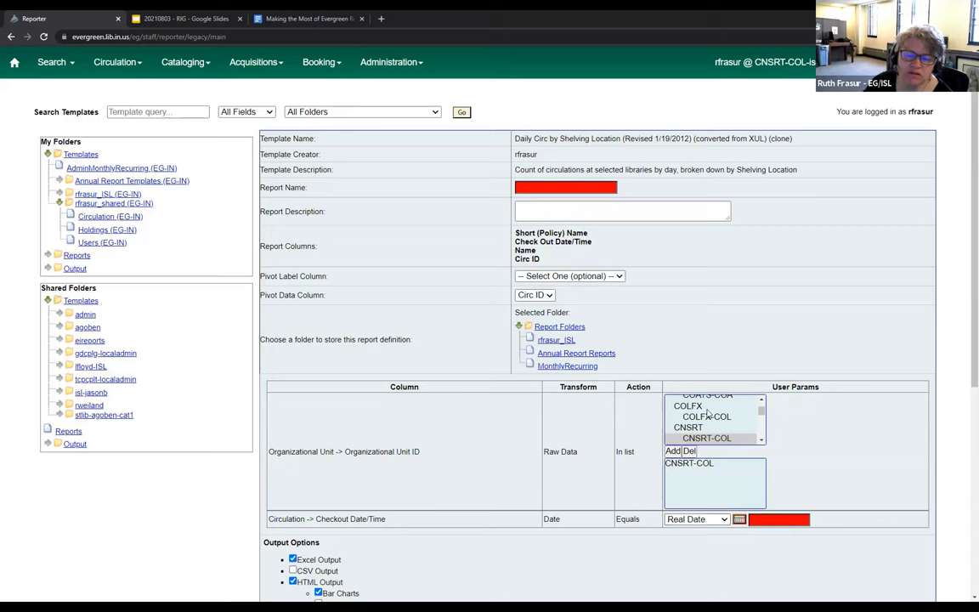
Step: Add CCITY-CAM to the report's organizational unit filter and remove CNSRT-COL from it
scroll(707, 415, "up", 2)
scroll(707, 415, "up", 3)
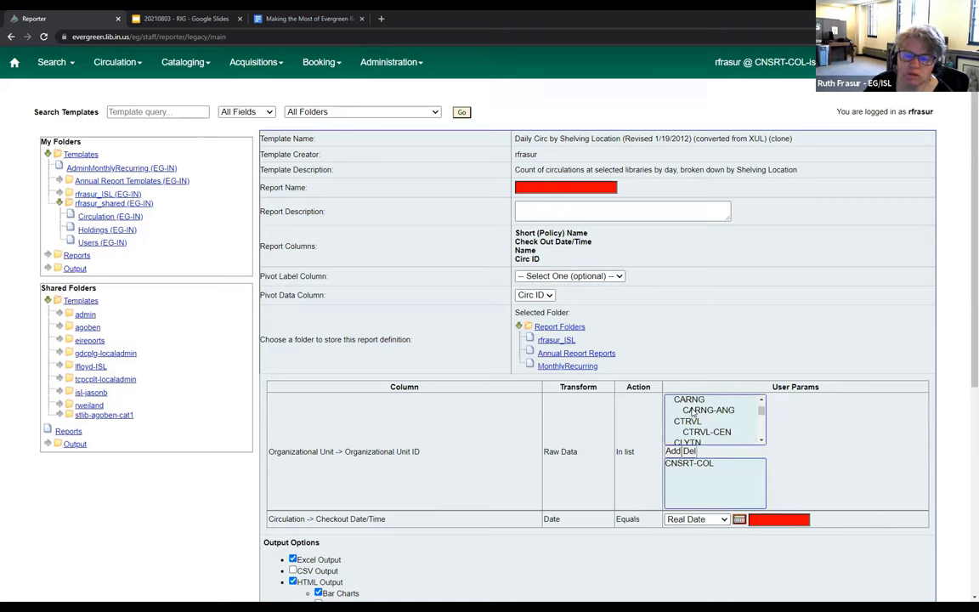
scroll(697, 414, "up", 2)
left_click(702, 417)
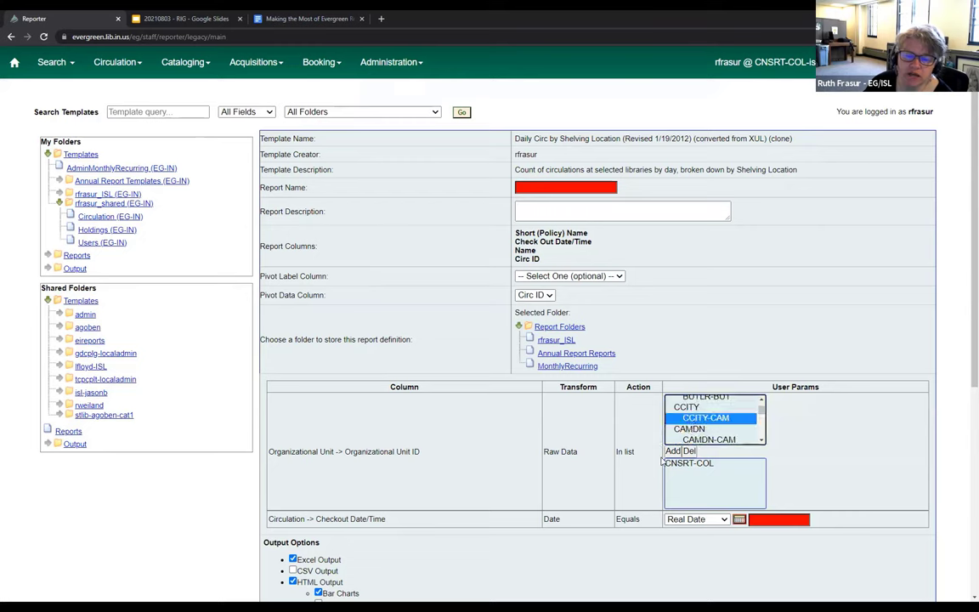
left_click(673, 452)
left_click(689, 463)
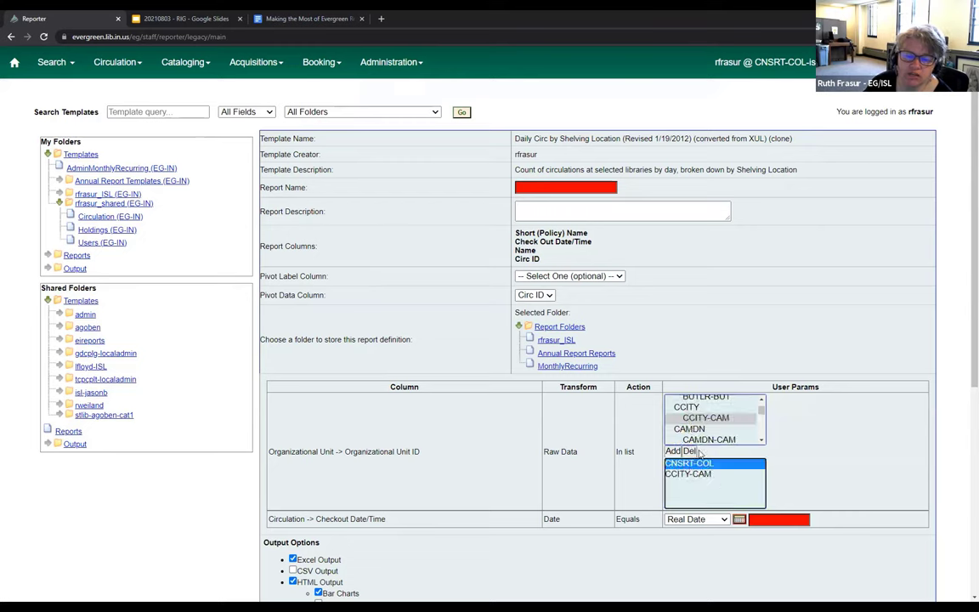
left_click(687, 451)
Step: Set the circulation checkout date filter to the real date 2021-07-07
left_click(739, 519)
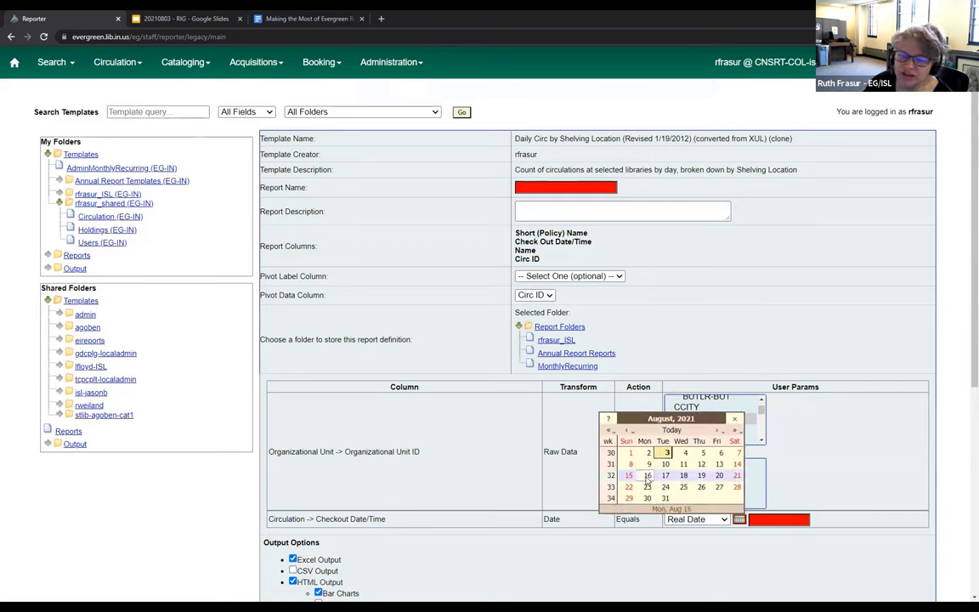
left_click(626, 432)
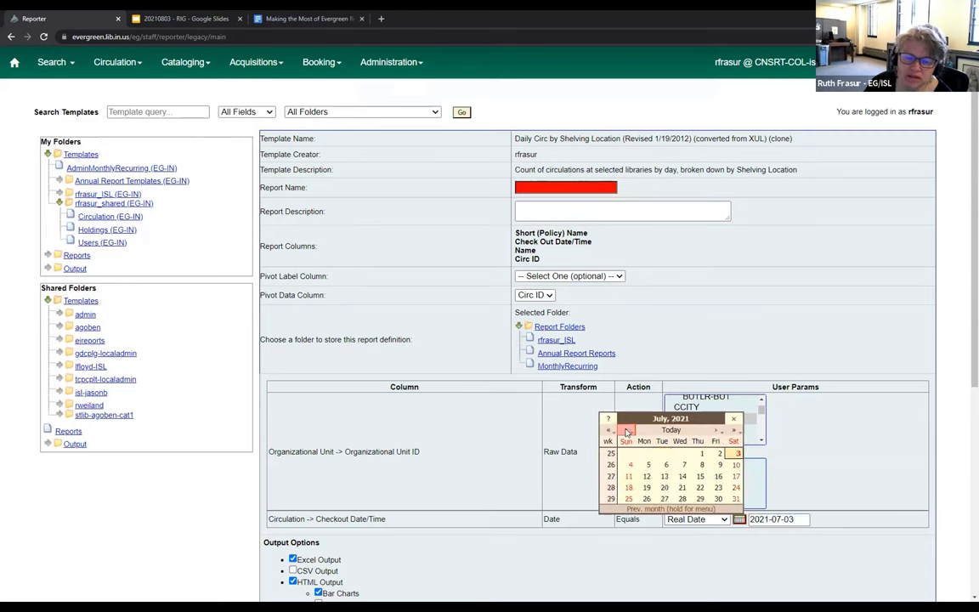
left_click(647, 465)
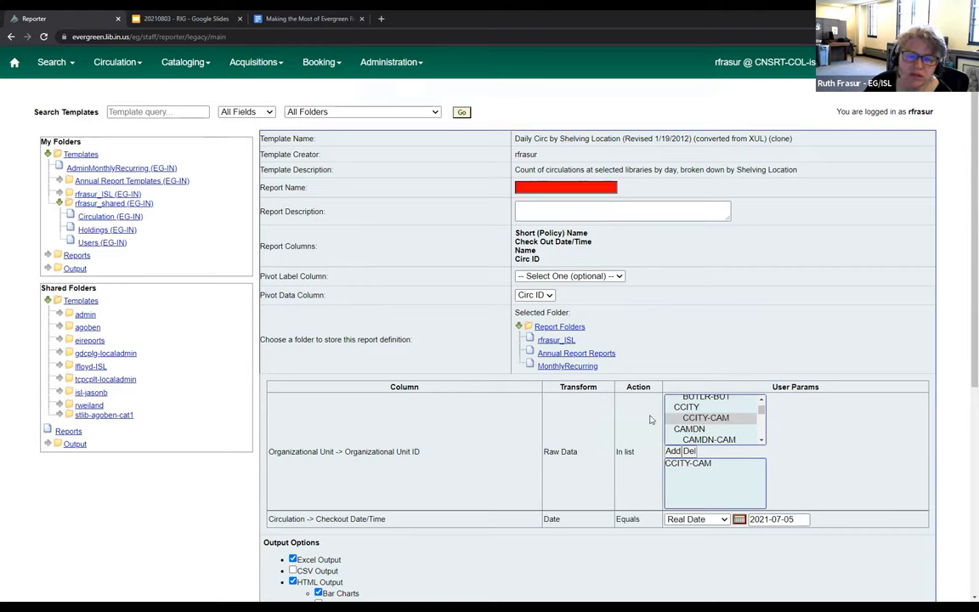
left_click(740, 521)
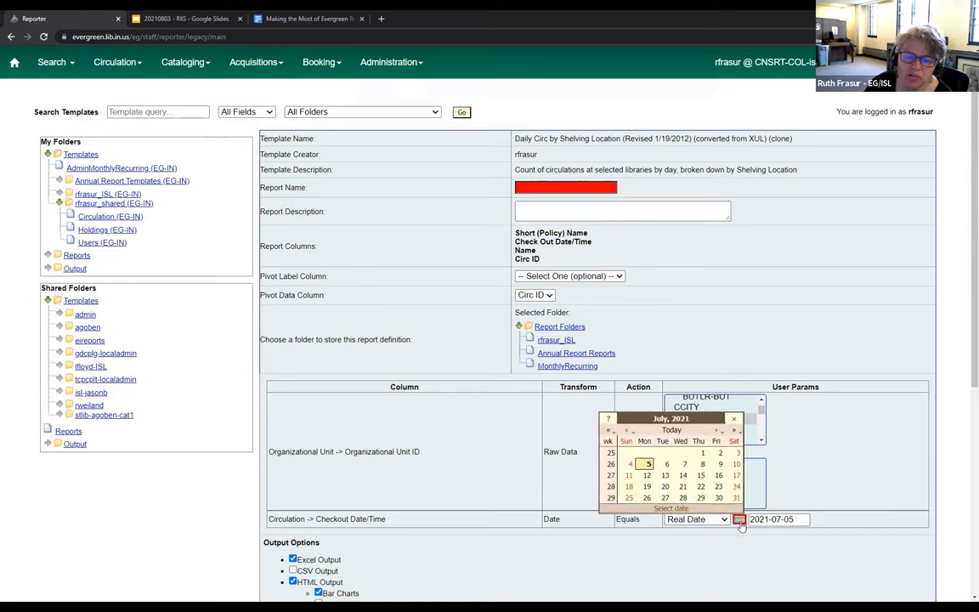
left_click(685, 465)
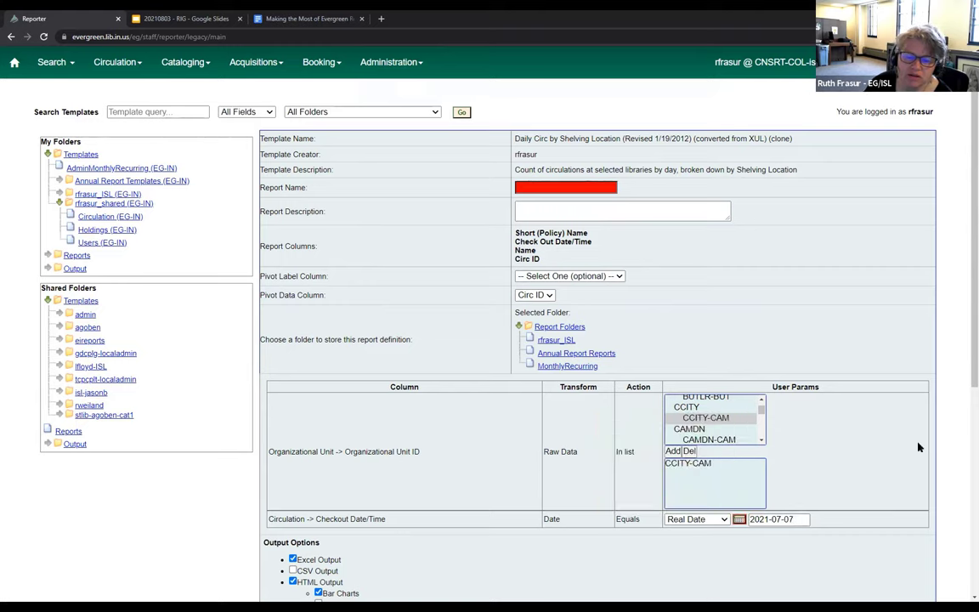
Step: Name the report test_report_circ_shelving_location
left_click(531, 186)
type("test_")
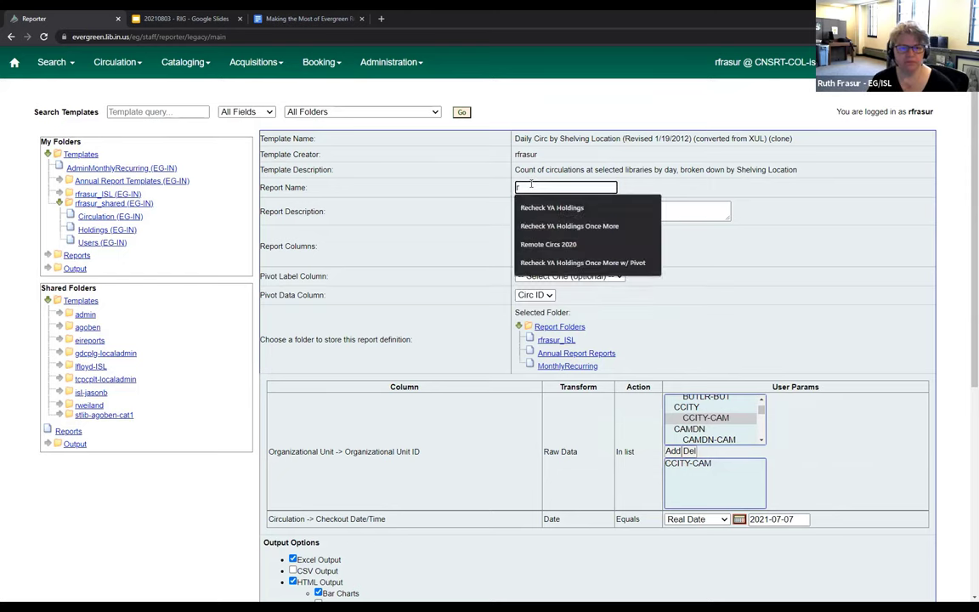
type("report")
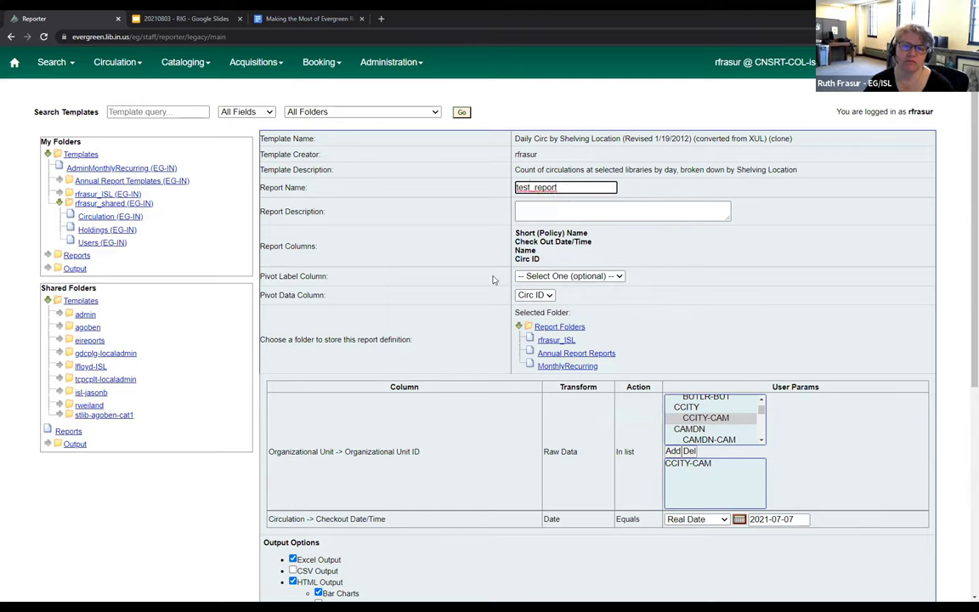
left_click(537, 282)
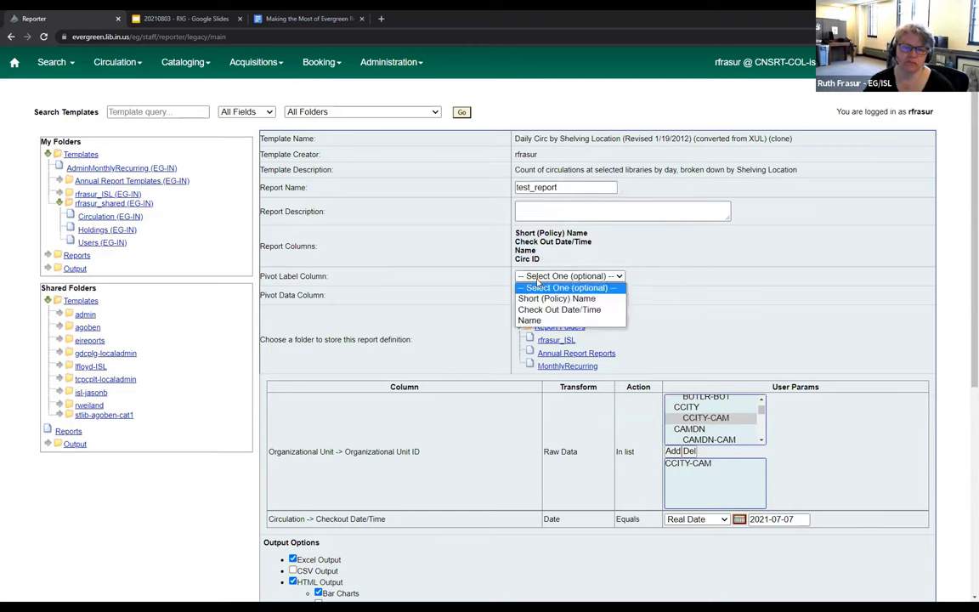
left_click(582, 186)
type("_c")
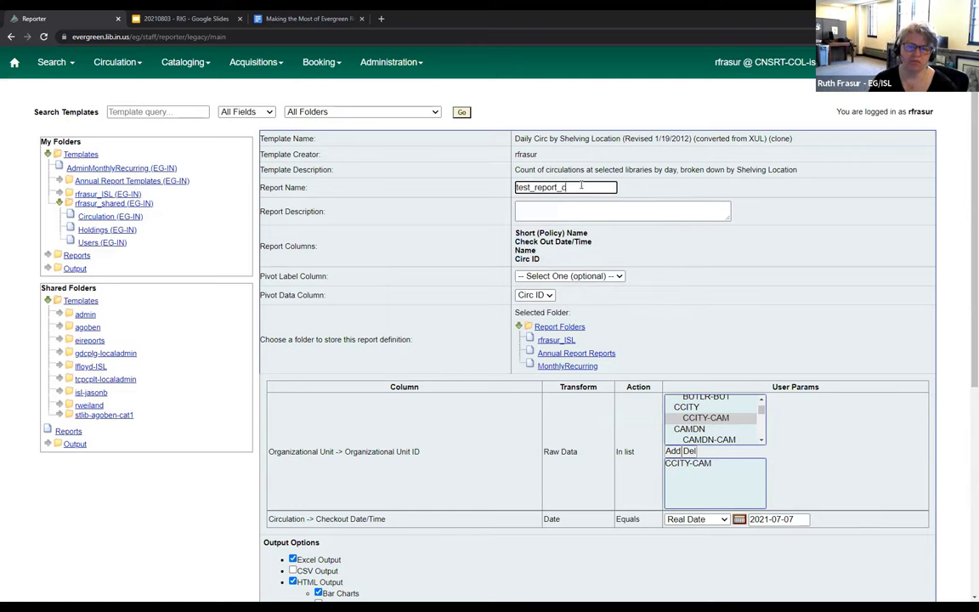
type("irc_shelving")
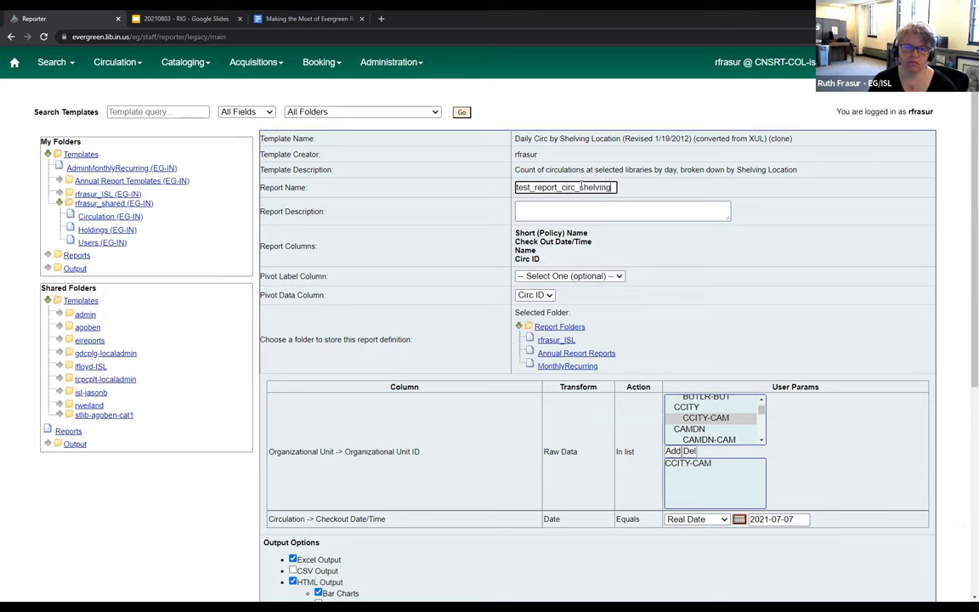
type("_location")
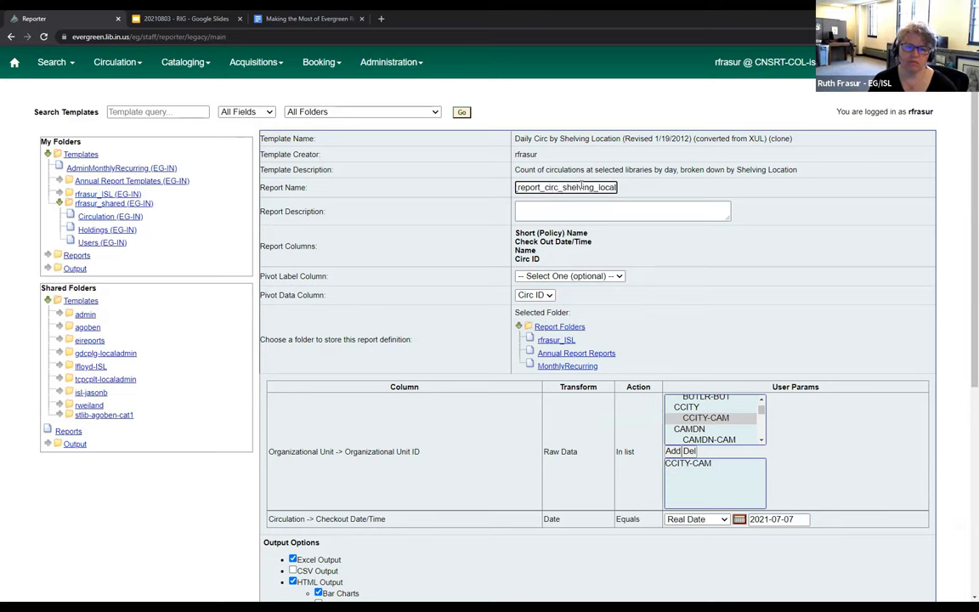
Step: Check the pivot label column options without choosing one, and store the report definition in the account's ISL report folder
left_click(591, 280)
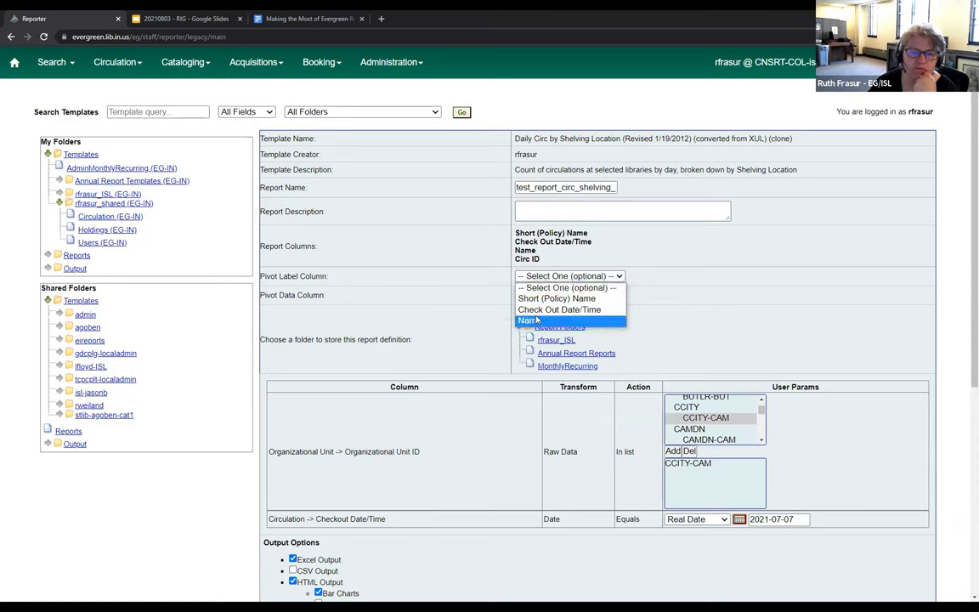
left_click(840, 329)
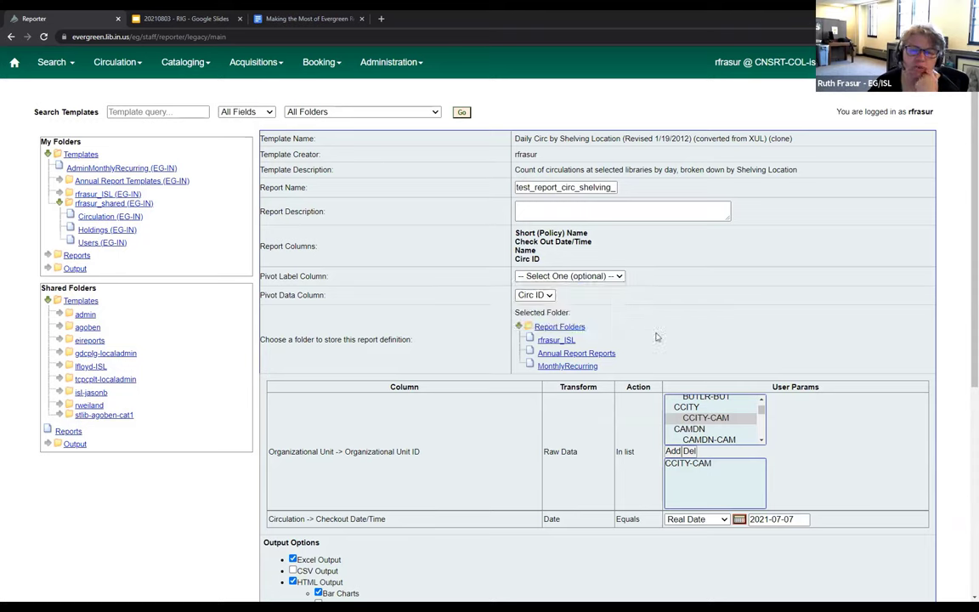
left_click(556, 340)
scroll(722, 410, "down", 3)
scroll(519, 213, "up", 2)
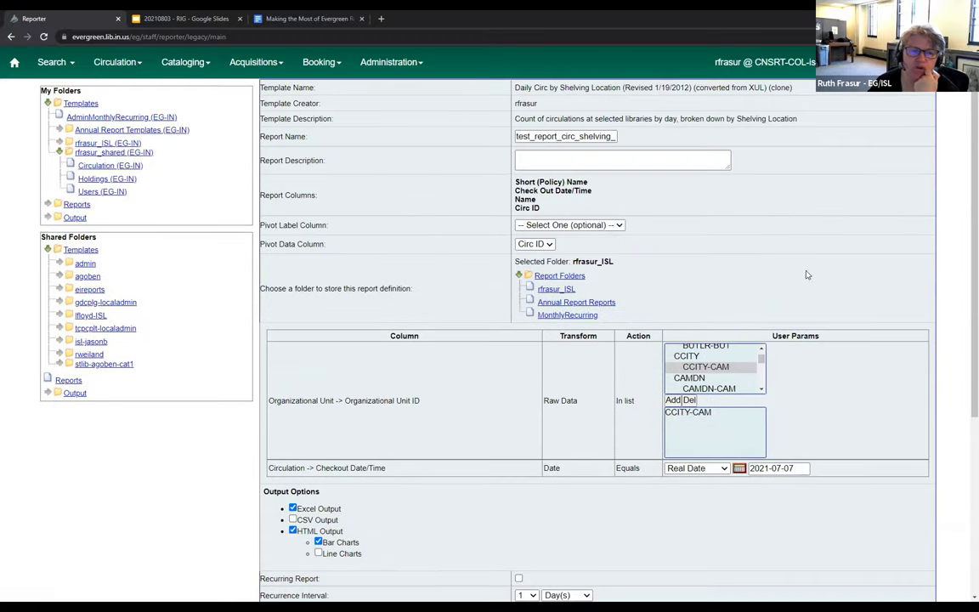
Step: Turn off the HTML output and bar charts, and store the report's output in the account's ISL output folder
scroll(525, 279, "down", 3)
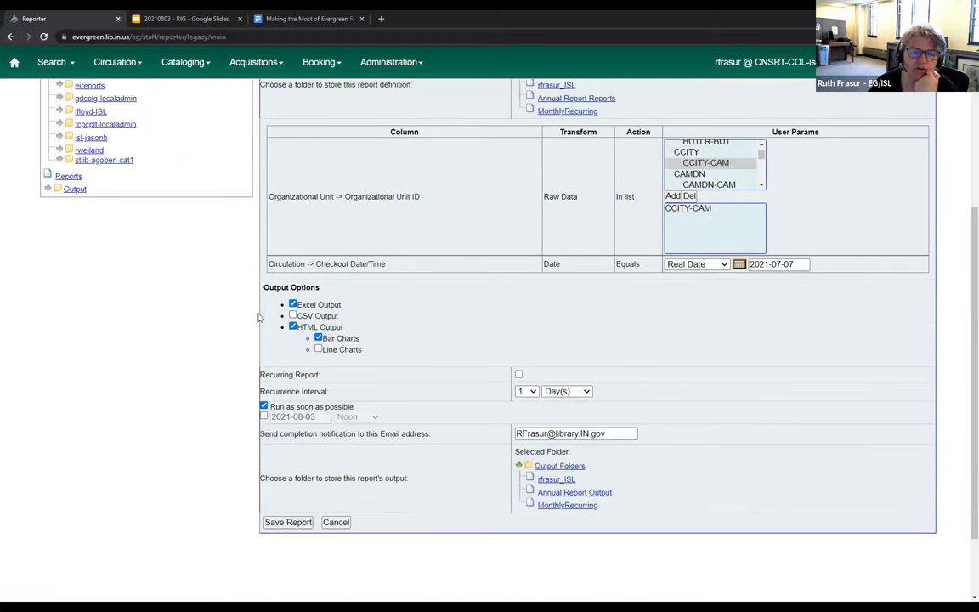
left_click(293, 327)
left_click(318, 338)
left_click(556, 480)
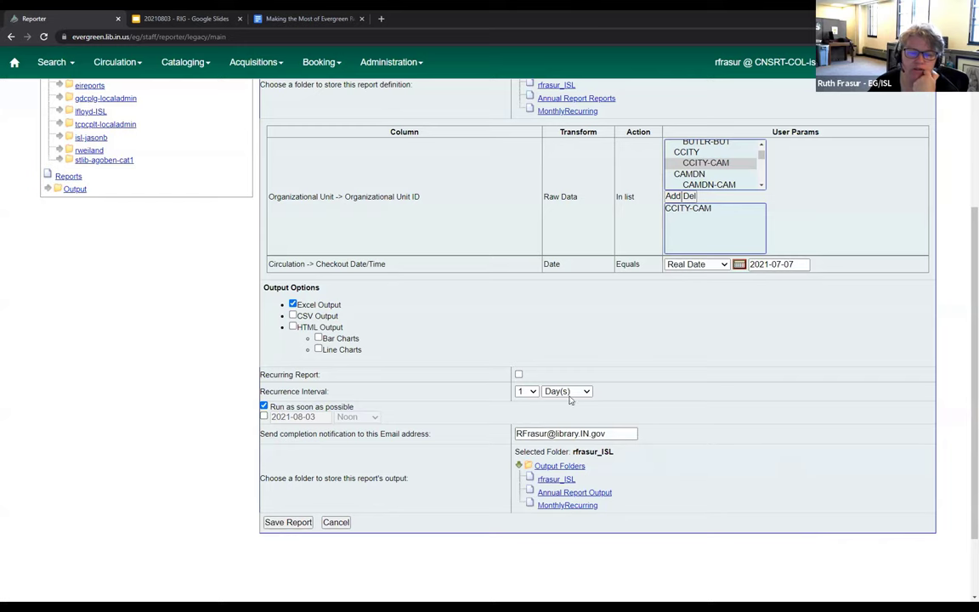
scroll(772, 514, "up", 2)
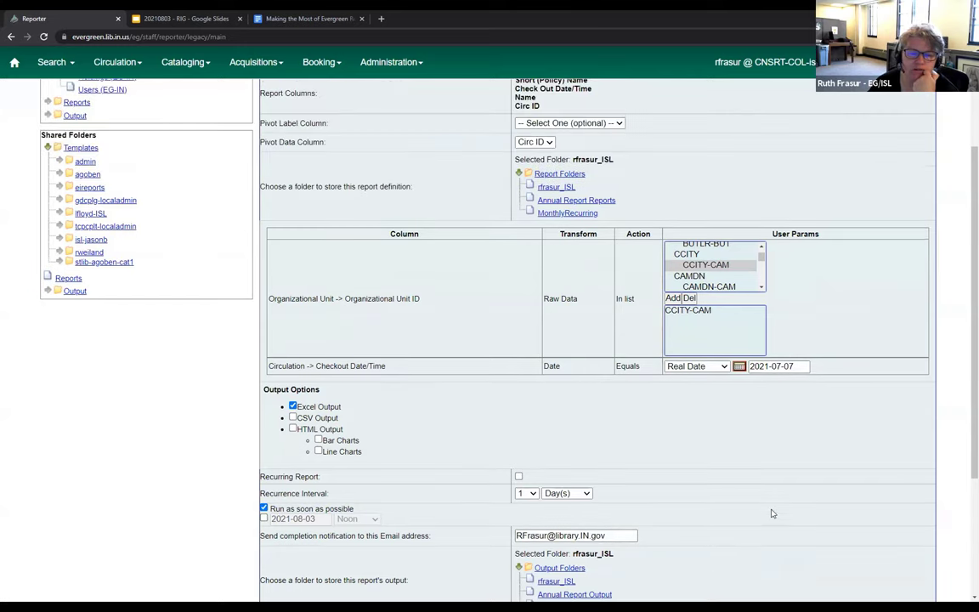
Step: Save the completed report definition with its current output options and acknowledge the confirmation
scroll(772, 513, "down", 3)
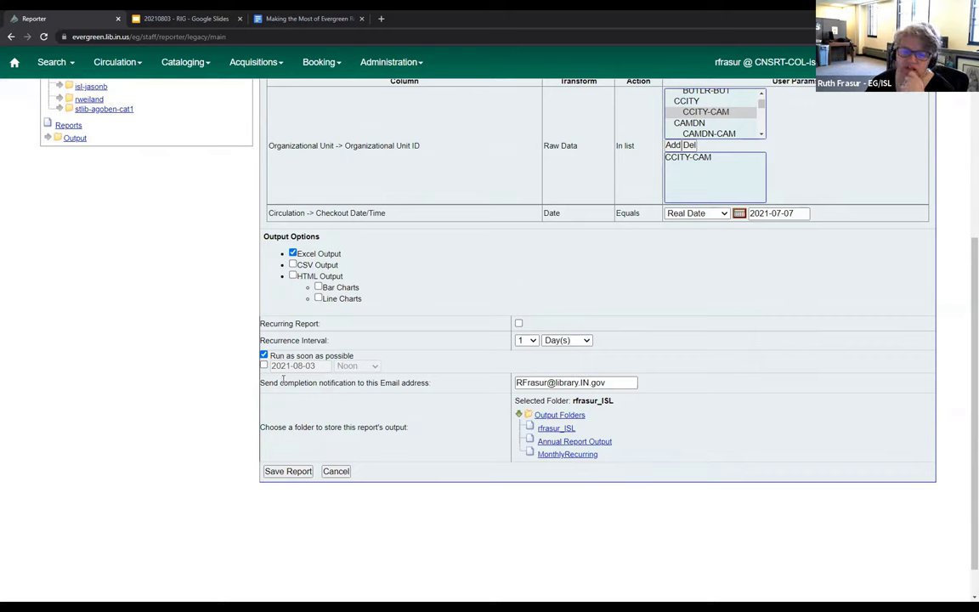
left_click(289, 473)
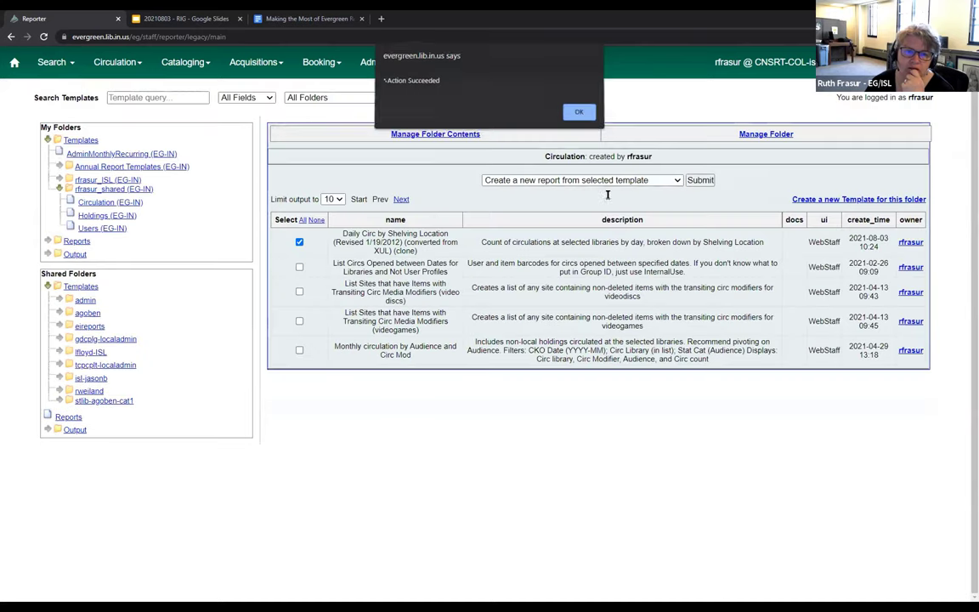
left_click(581, 114)
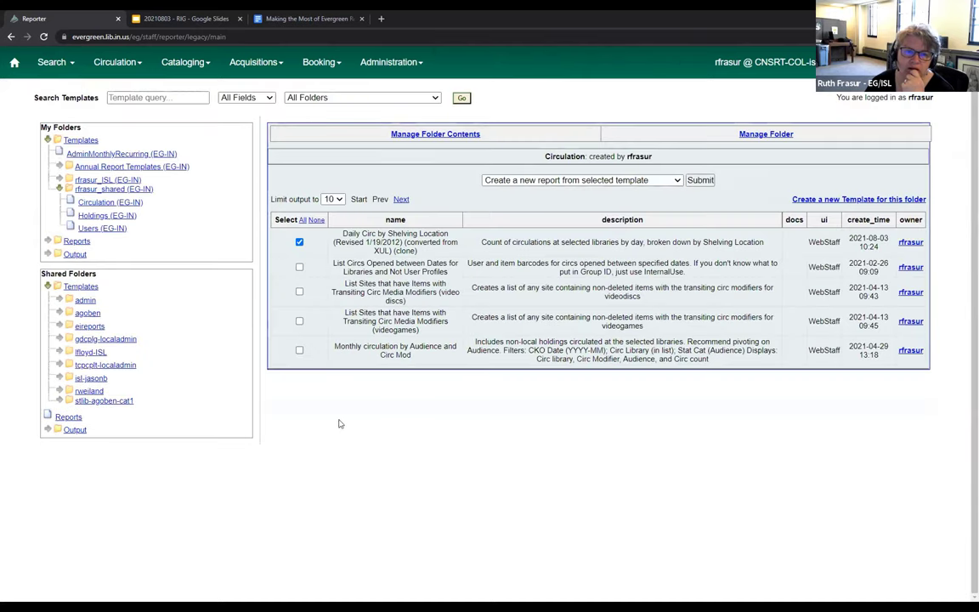
Step: Open the account's ISL output folder and reload its list of pending and completed reports
left_click(48, 253)
left_click(96, 293)
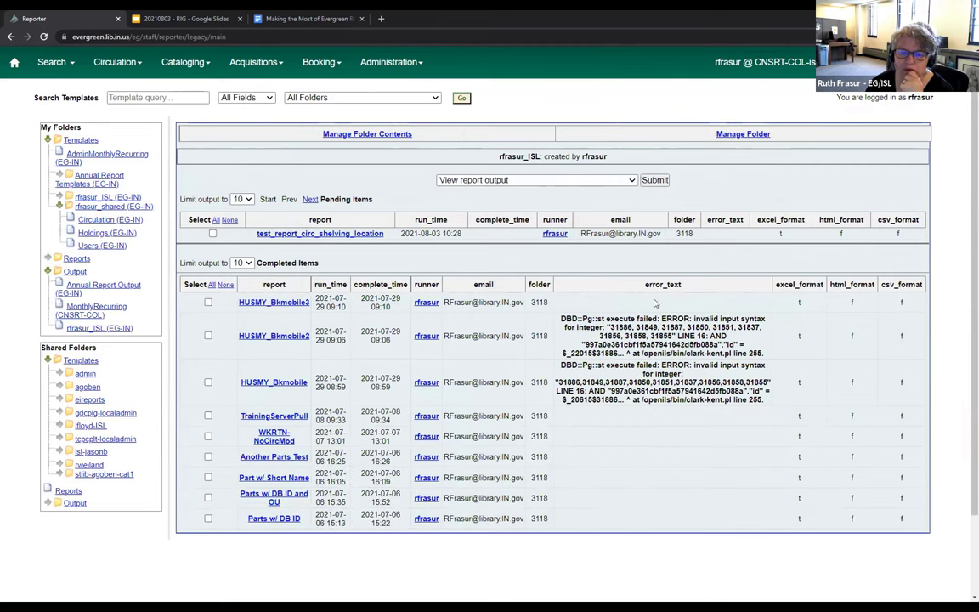
left_click(77, 332)
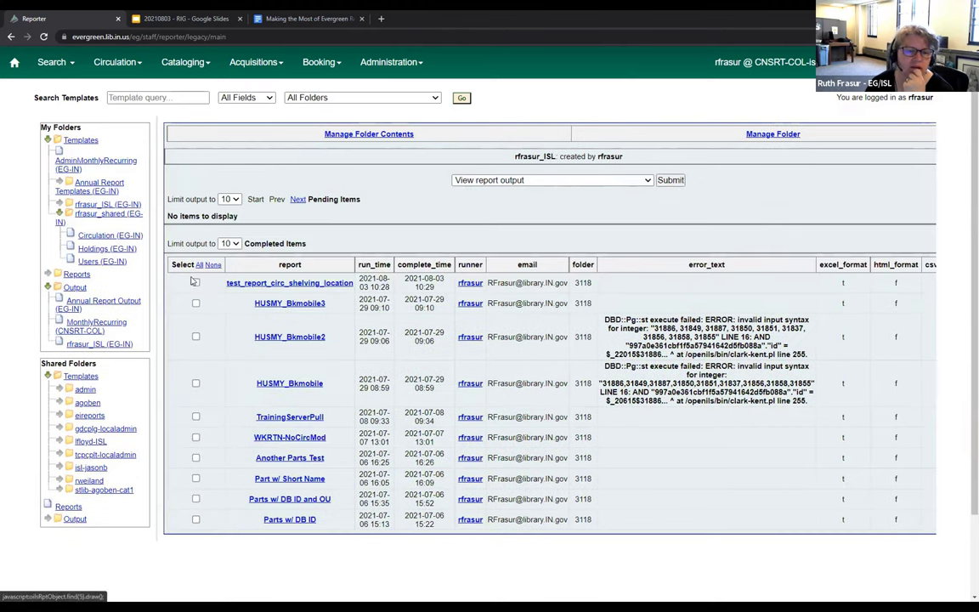
Step: View the output of test_report_circ_shelving_location and open its Excel Output file for editing in Excel
left_click(195, 282)
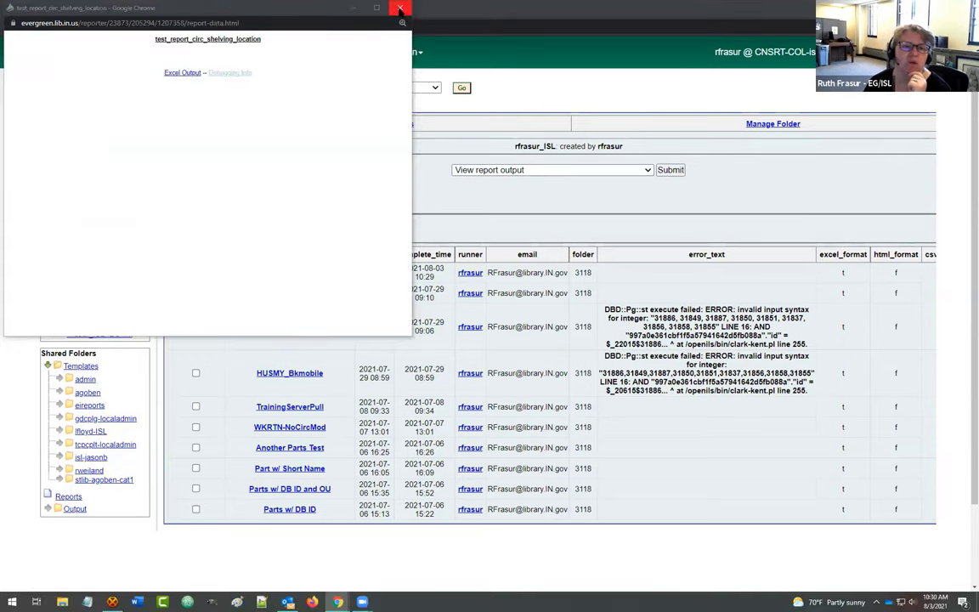
left_click(401, 10)
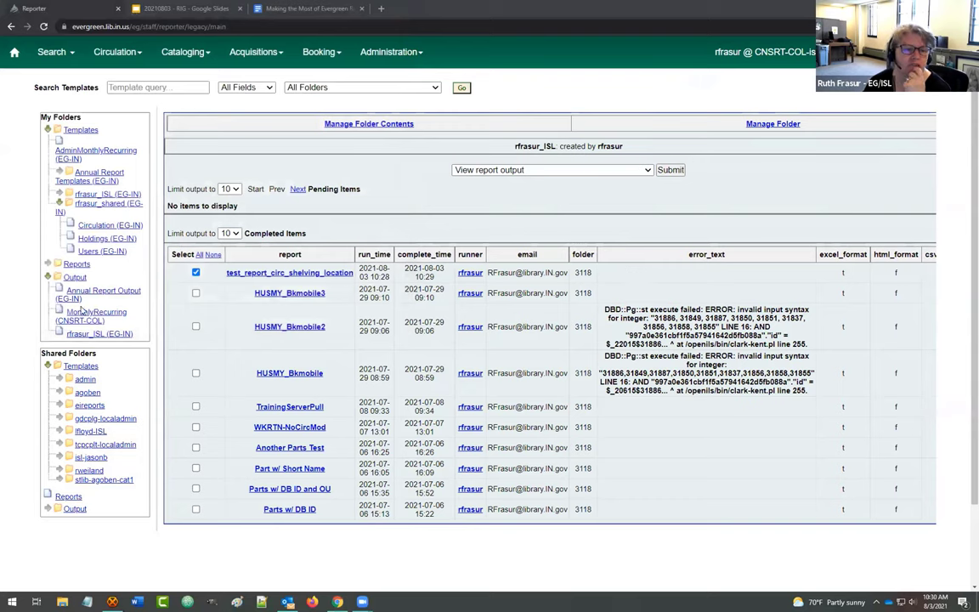
left_click(670, 170)
left_click(181, 73)
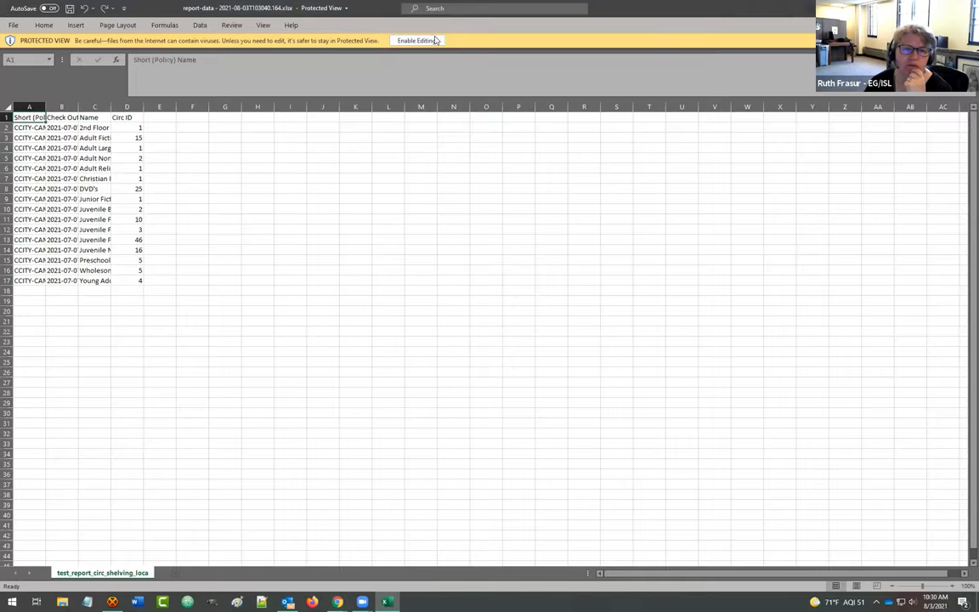
left_click(417, 40)
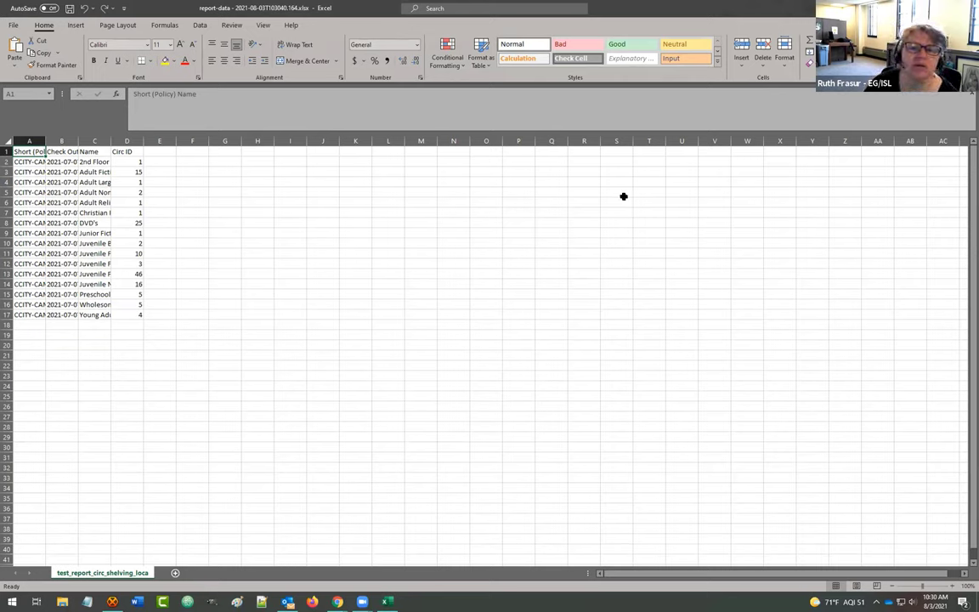
Step: Rename the header in cell D1 to Circ Count
left_click(130, 151)
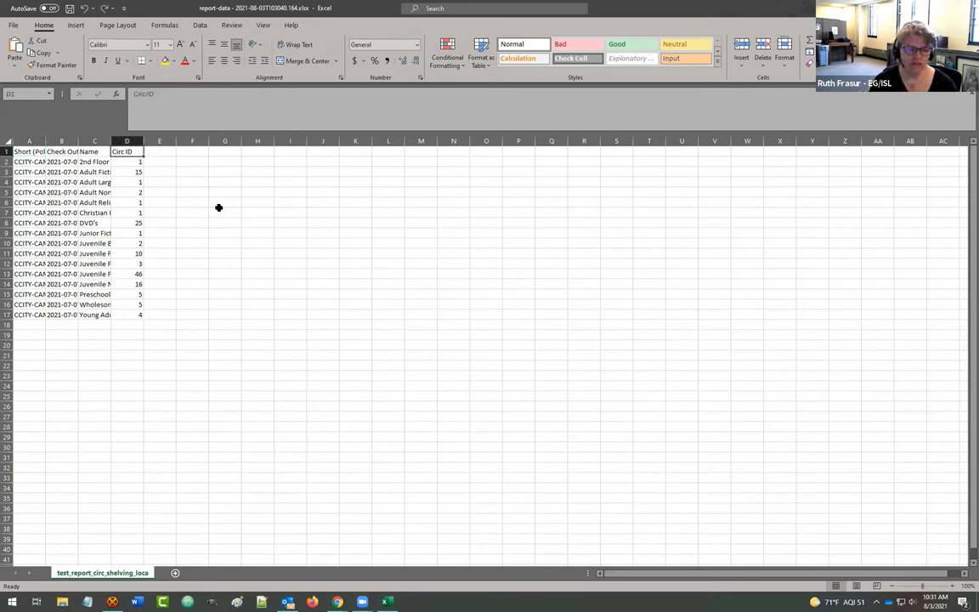
type("Cir")
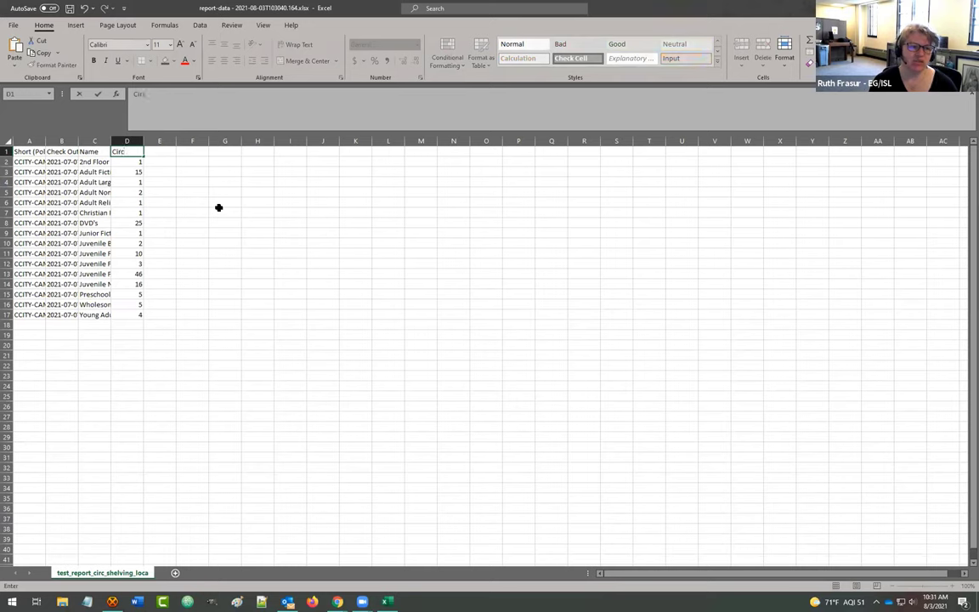
key("Return")
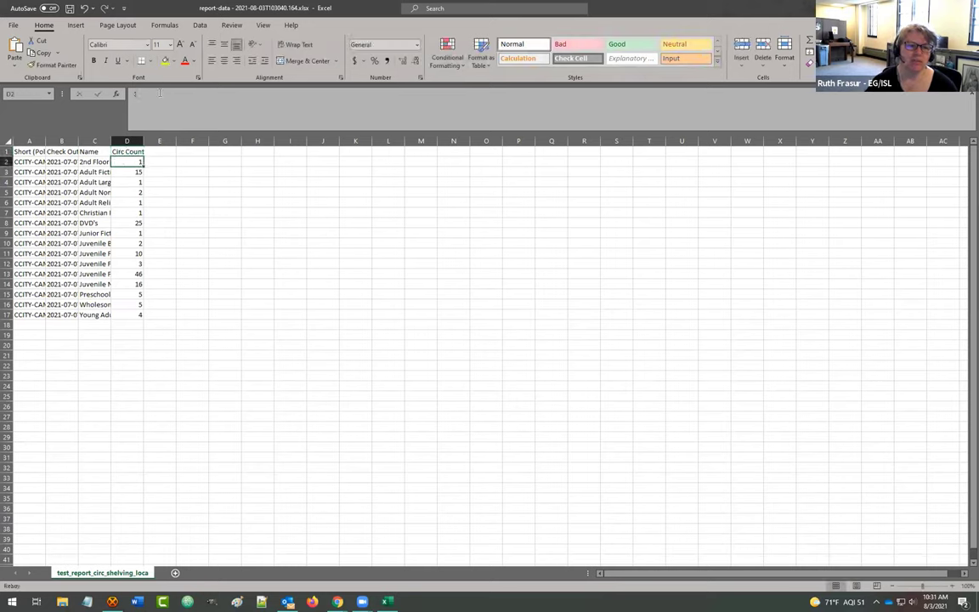
Step: Rename the header in cell C1 to Shelving Location and fit column C to its contents
left_click(95, 152)
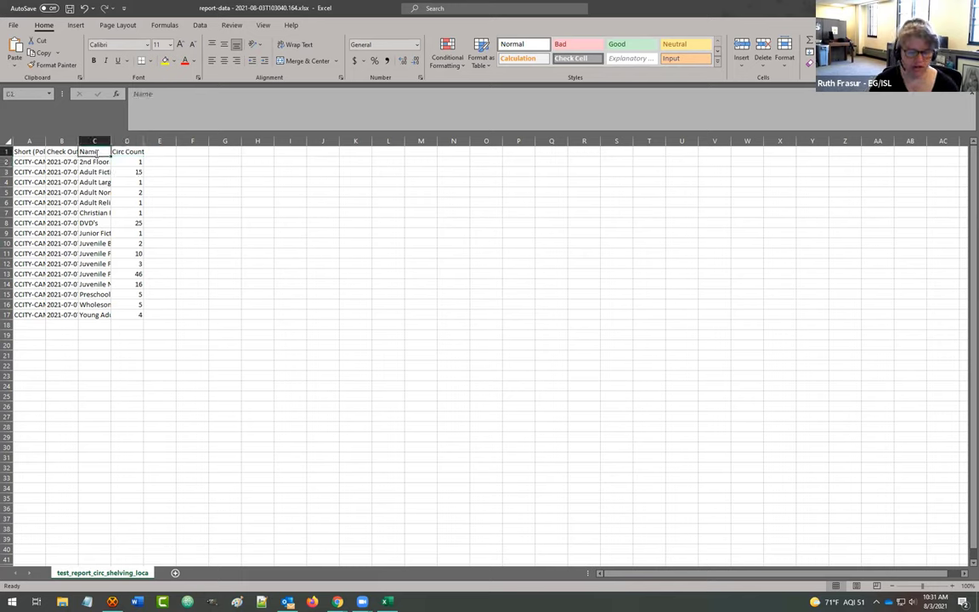
type("Shelving Locati")
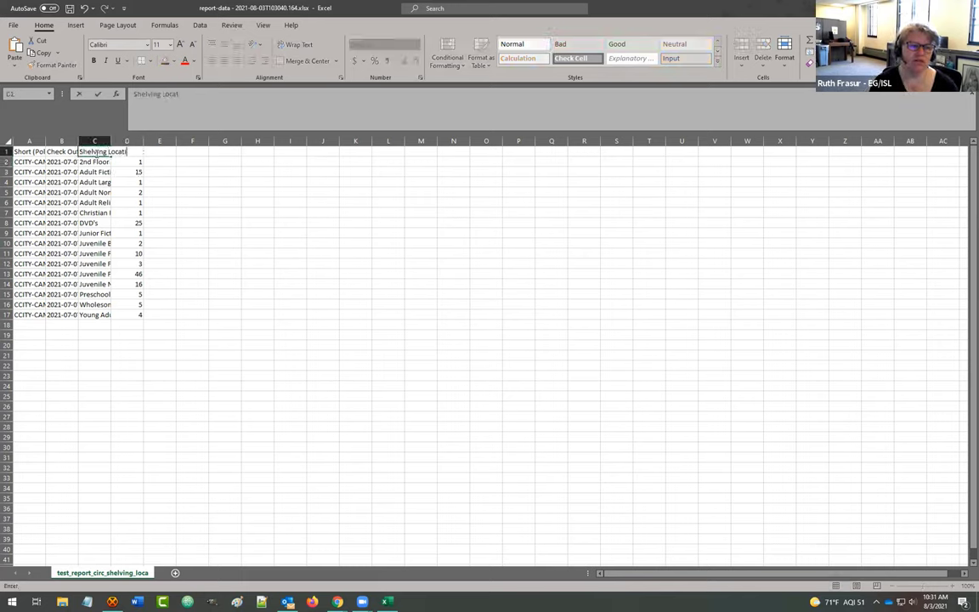
type("on")
key("Return")
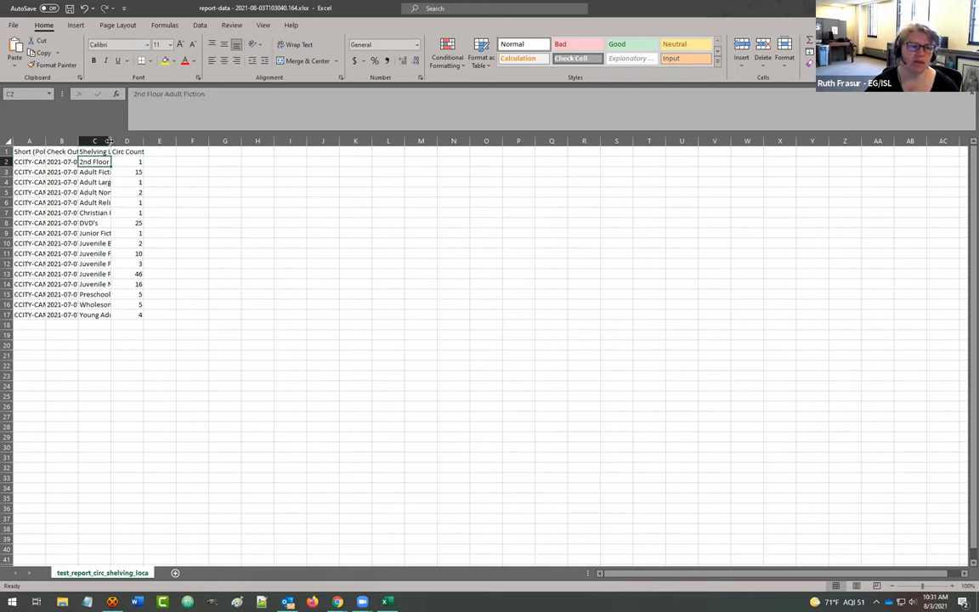
double_click(109, 141)
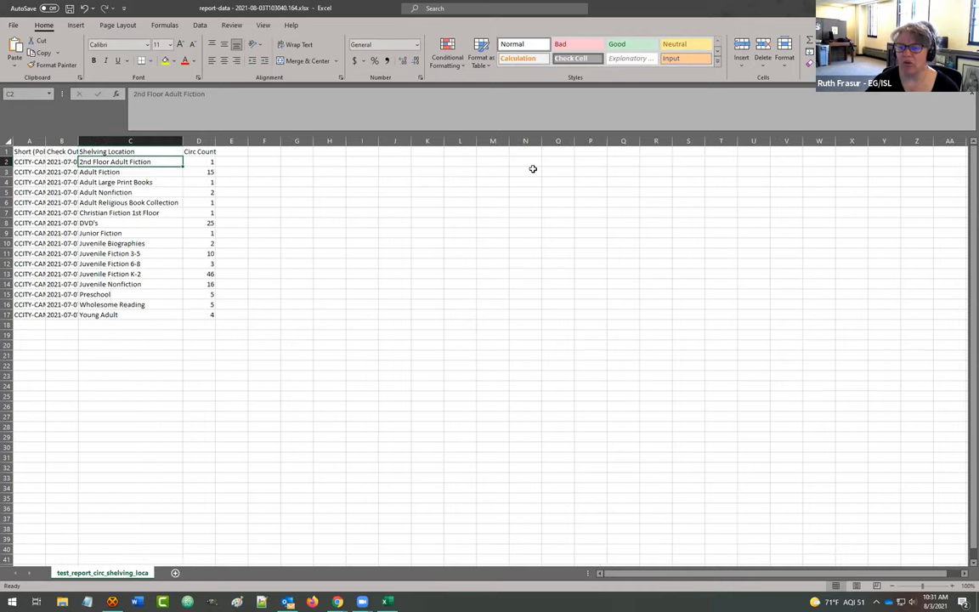
Step: Close the workbook without saving the changes and dismiss the report output window to return to the Evergreen reporter
key("alt+F4")
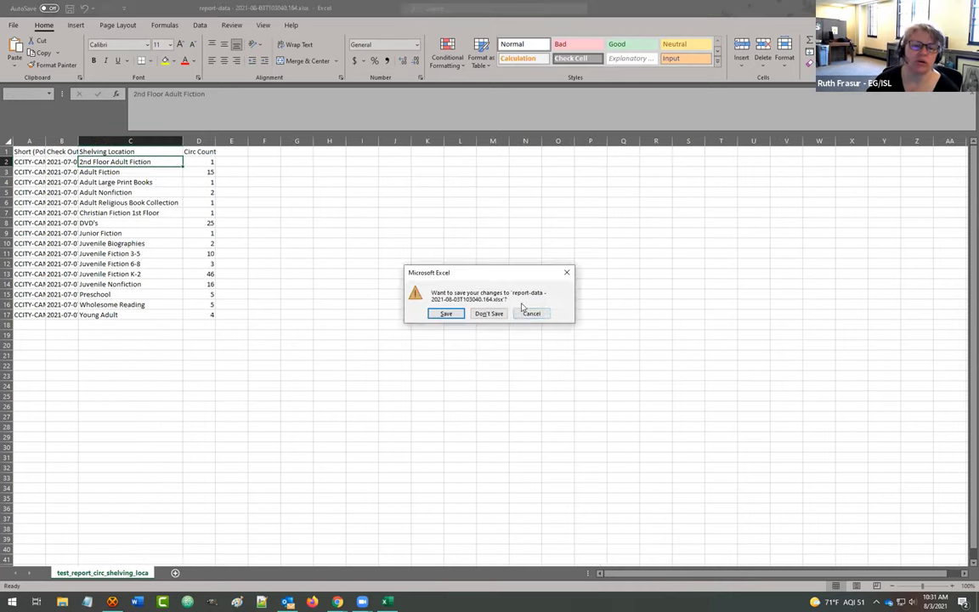
left_click(489, 313)
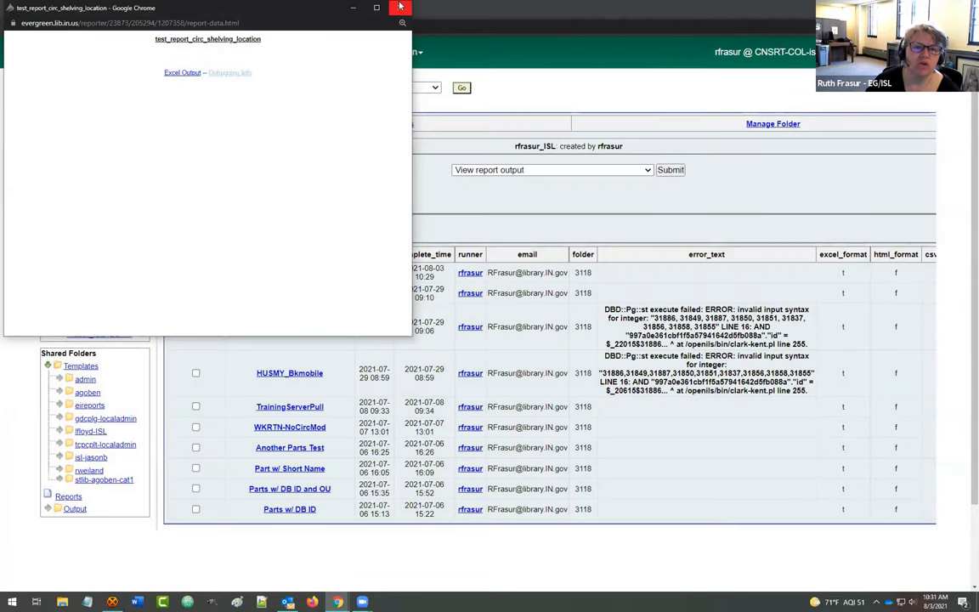
left_click(355, 8)
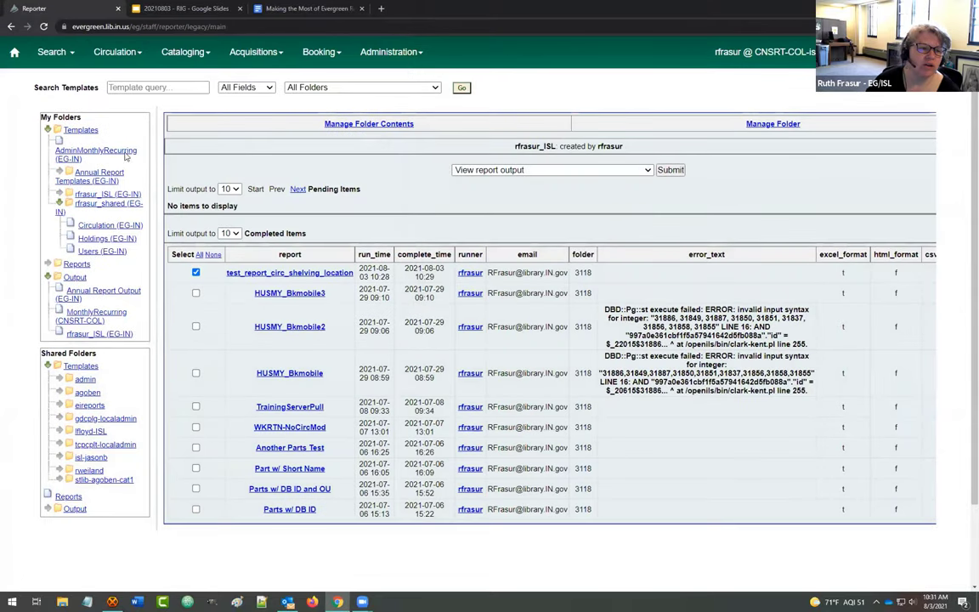
Step: Collapse the output folders and open the Circulation subfolder inside the account's shared templates folder
left_click(59, 204)
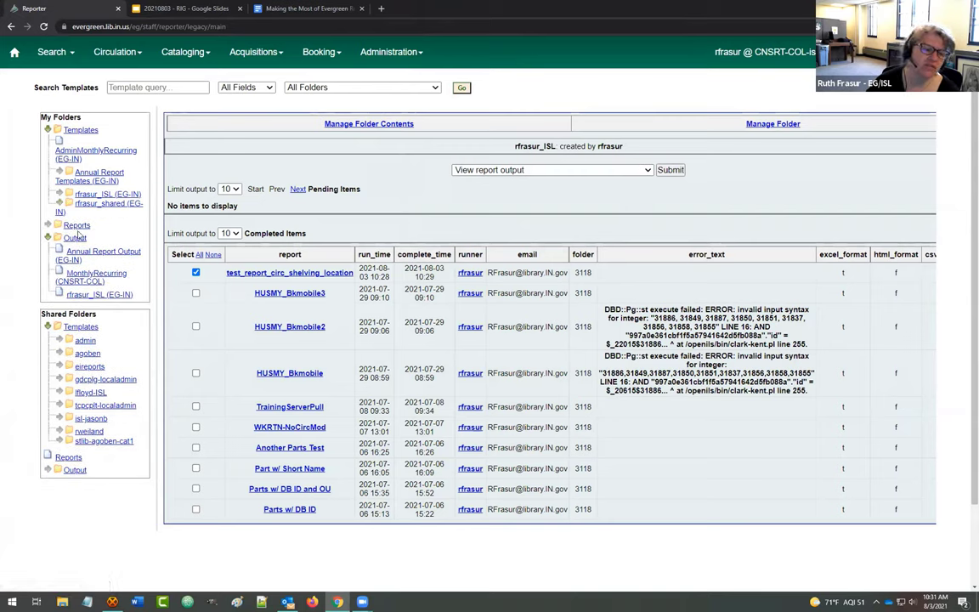
left_click(47, 238)
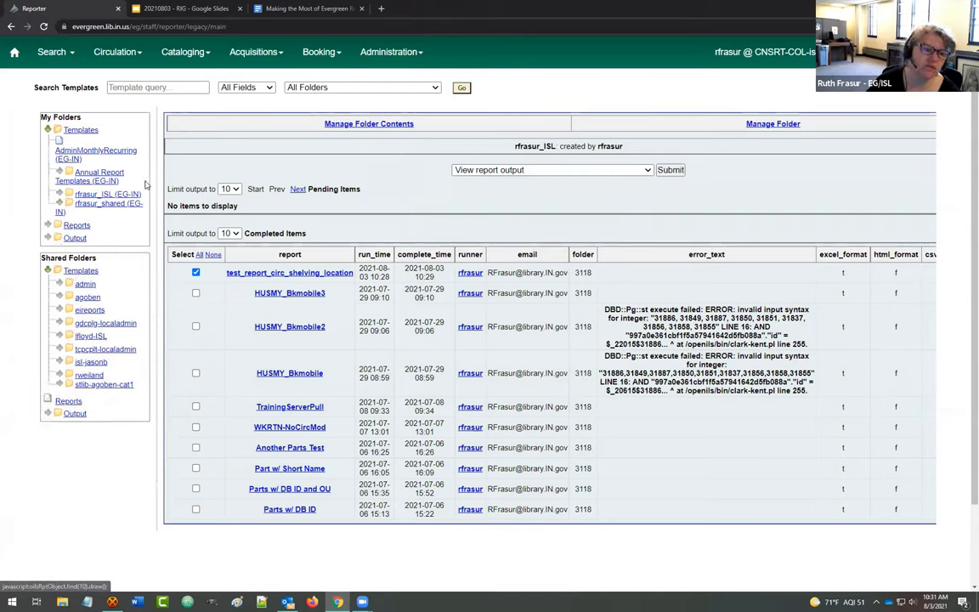
left_click(85, 203)
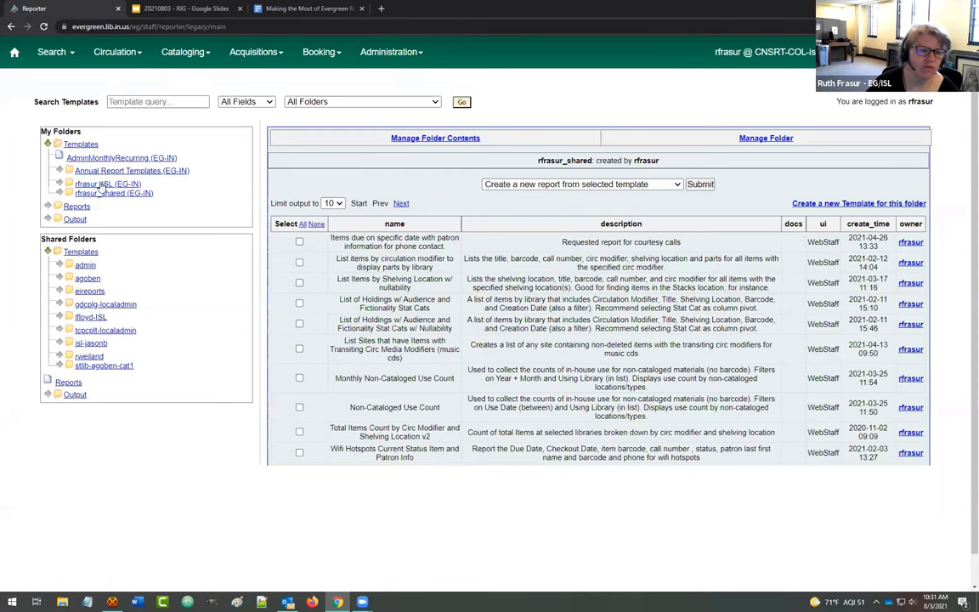
left_click(95, 183)
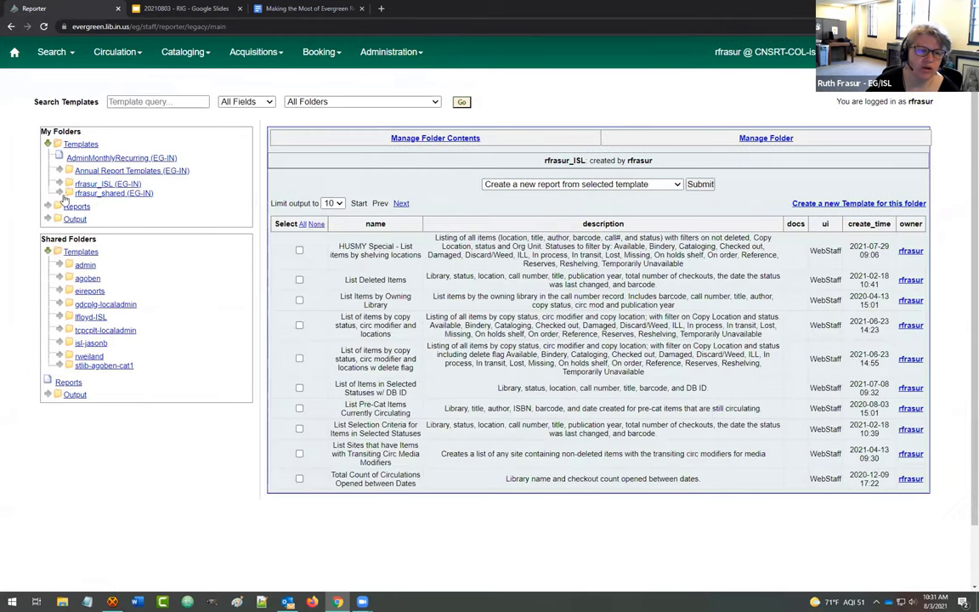
left_click(60, 193)
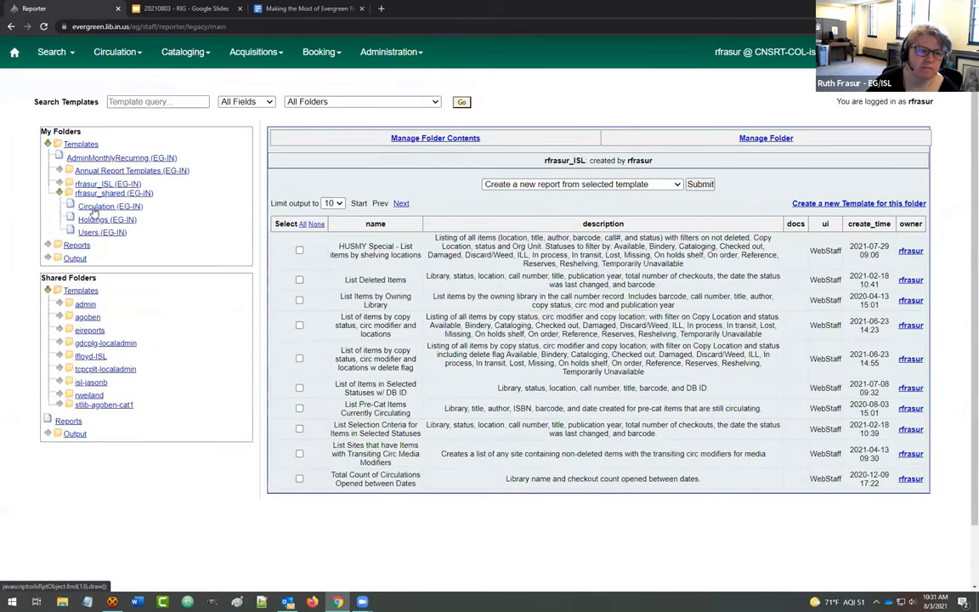
left_click(95, 209)
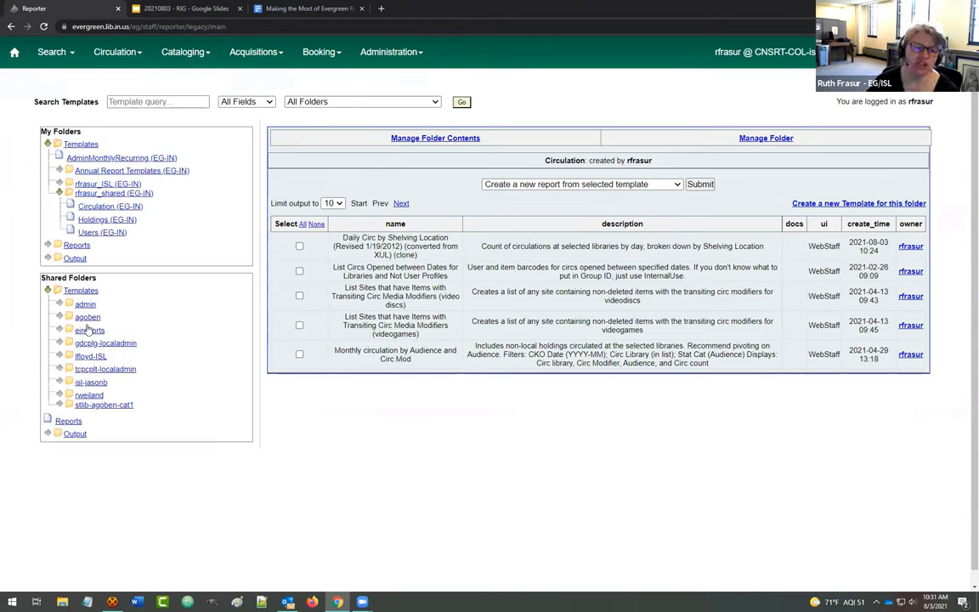
Step: Clone the template "Daily Circ by Shelving Location (Revised 1/19/2012) (converted from XUL) (clone)" into the shared Circulation subfolder
left_click(300, 247)
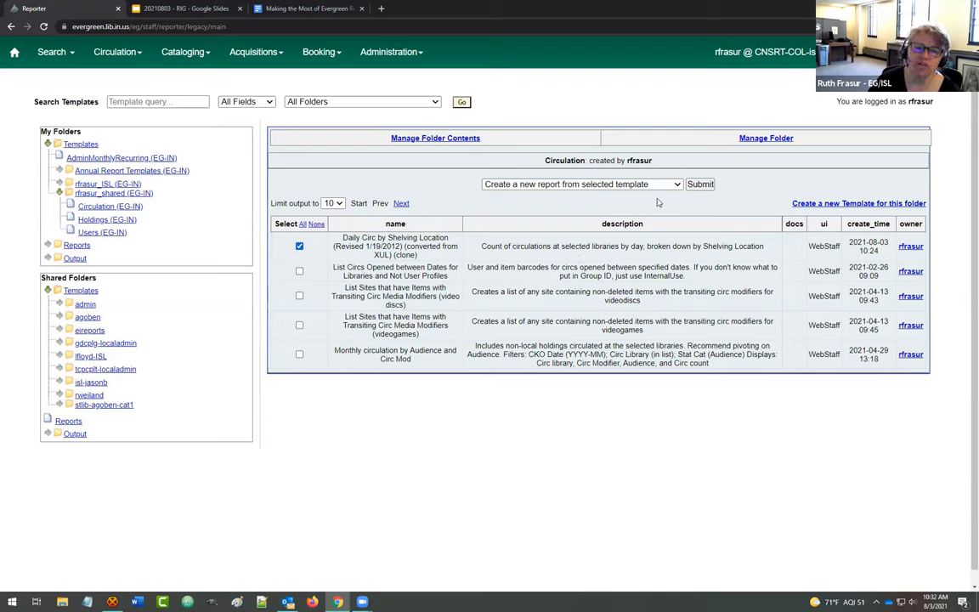
left_click(609, 184)
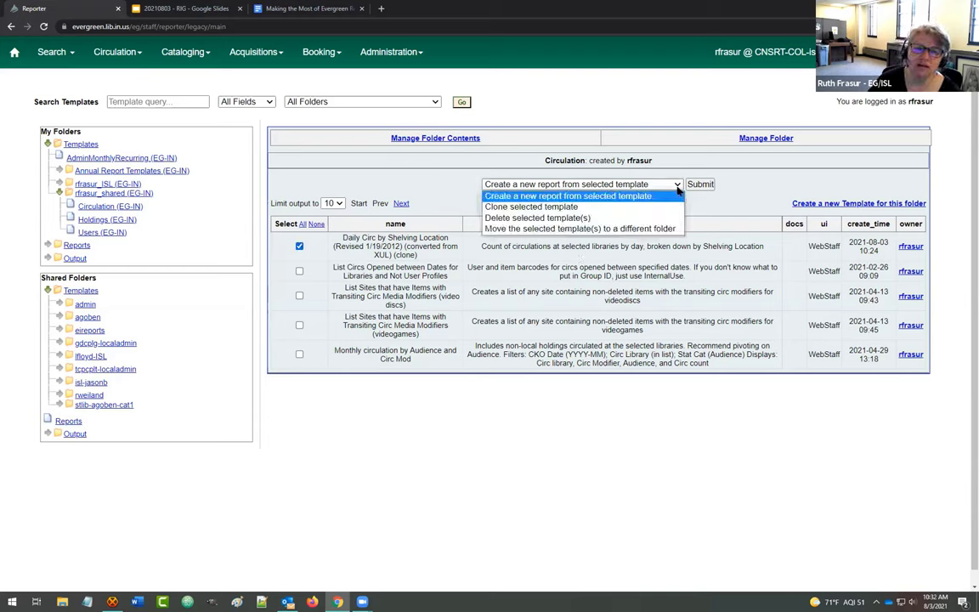
left_click(565, 208)
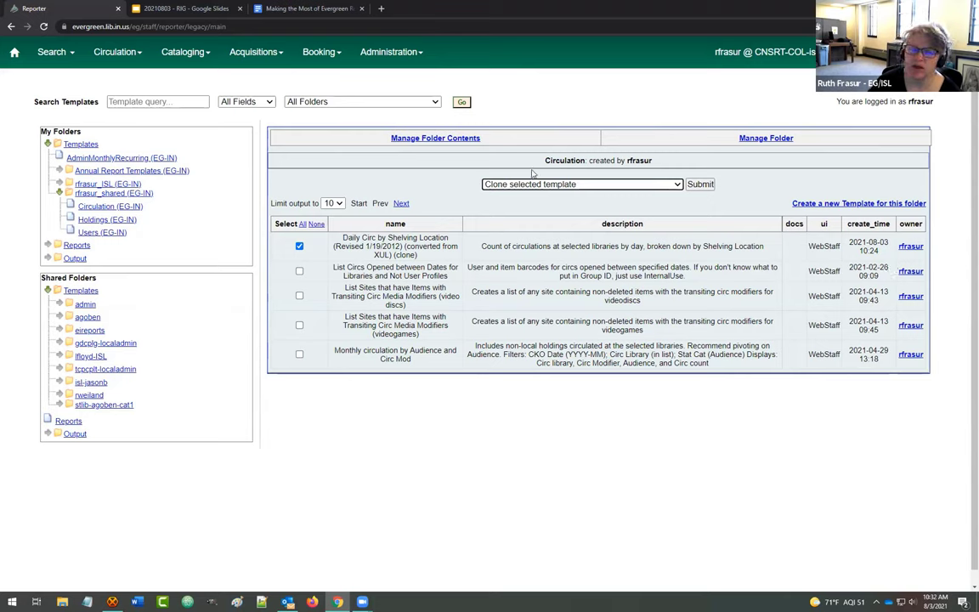
left_click(697, 186)
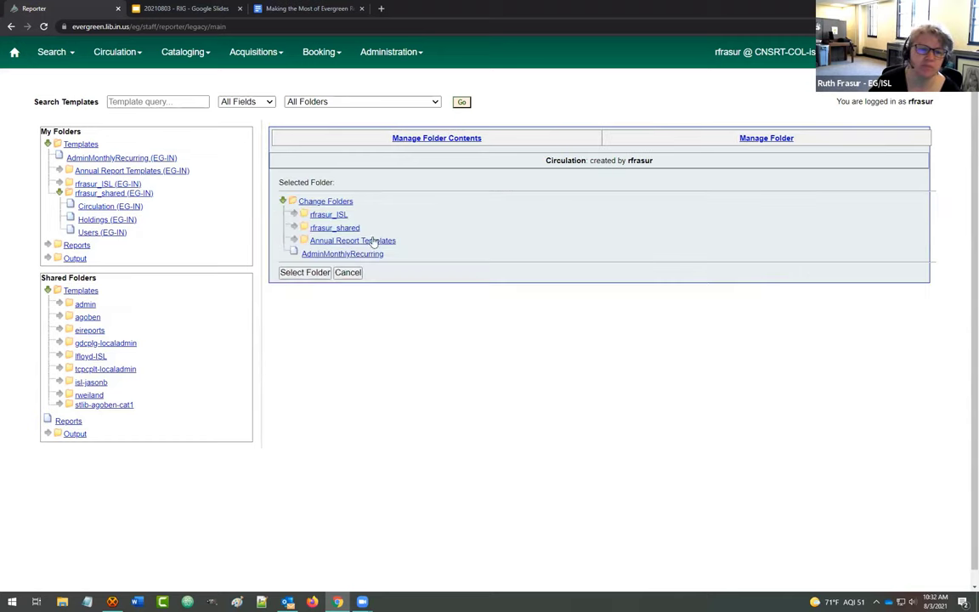
left_click(293, 228)
left_click(330, 240)
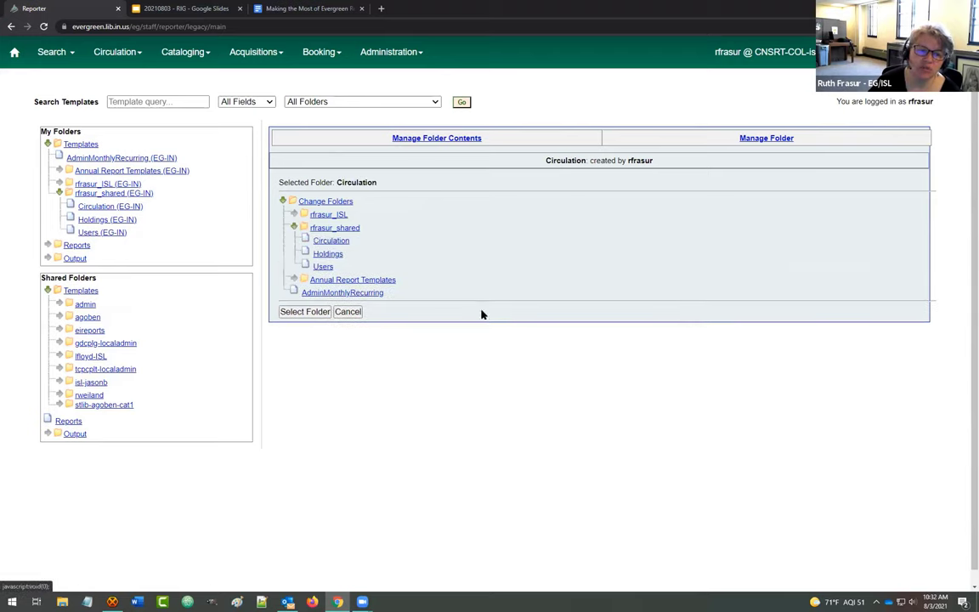
left_click(308, 311)
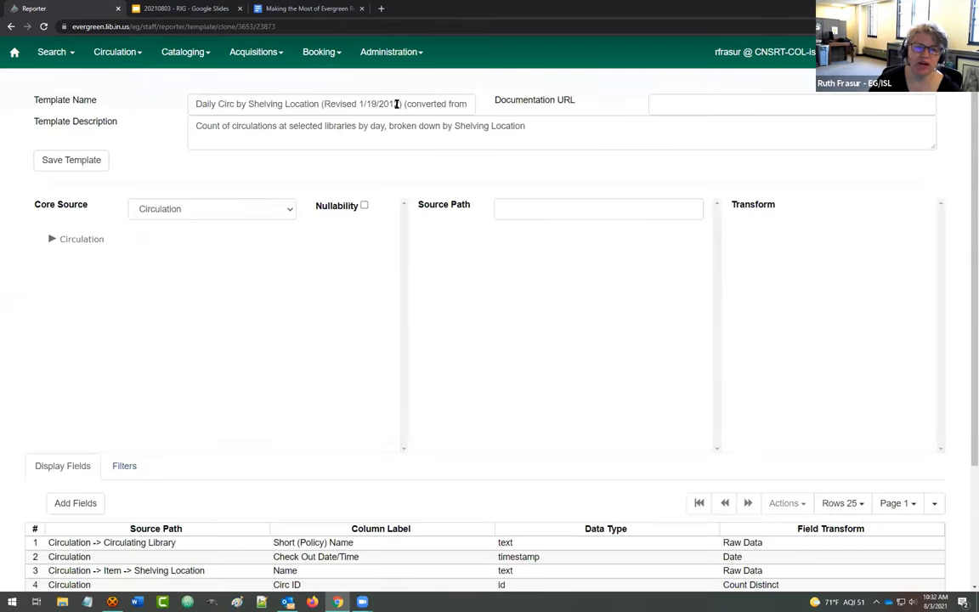
Step: Examine the end of the cloned template's name and its list of display fields
left_click(397, 103)
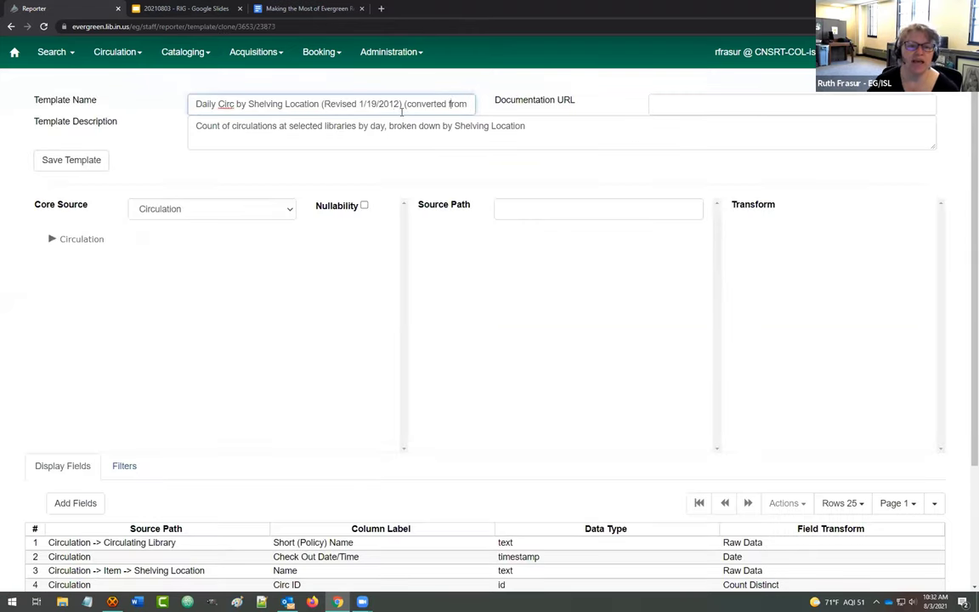
key("Right")
key("Right")
key("Right")
key("Right")
key("Right")
key("Right")
key("Right")
key("Right")
key("Right")
key("Right")
key("Right")
key("Right")
key("Right")
key("Right")
key("Right")
key("Right")
key("Right")
key("Right")
key("Right")
key("Right")
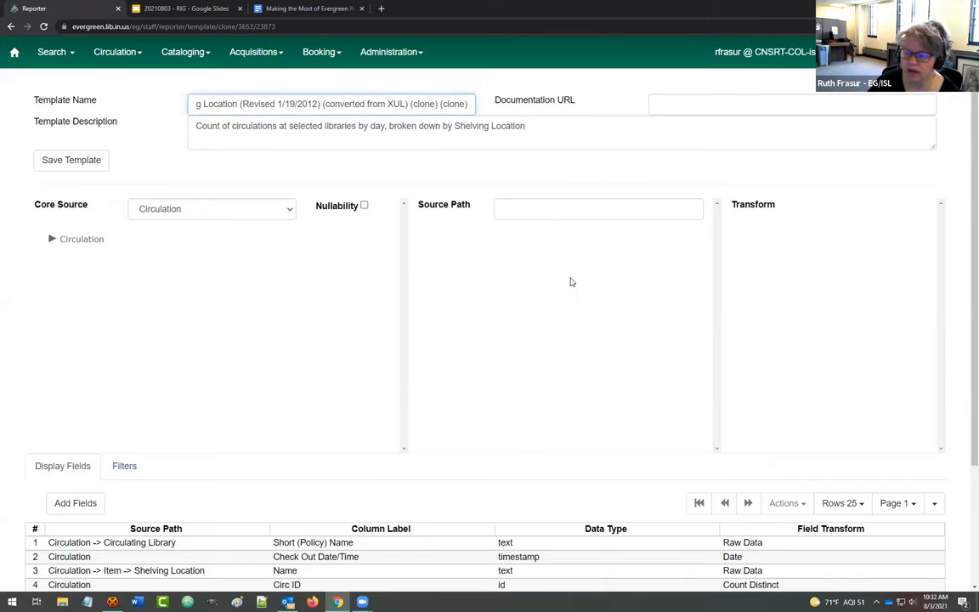
scroll(571, 282, "down", 3)
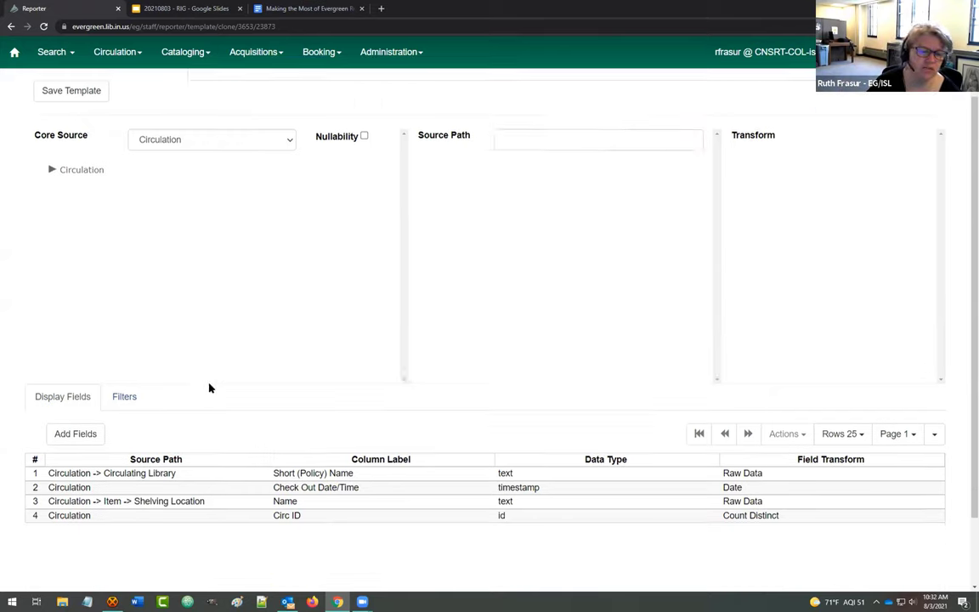
scroll(375, 227, "up", 3)
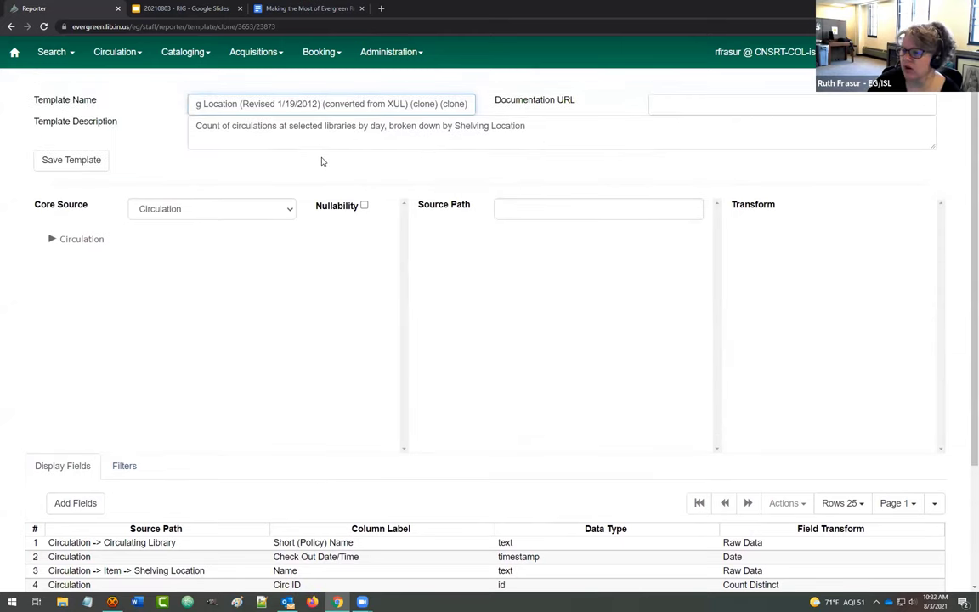
Step: Examine the cloned template's filters, including their operators and field transforms
left_click(122, 466)
scroll(535, 531, "down", 3)
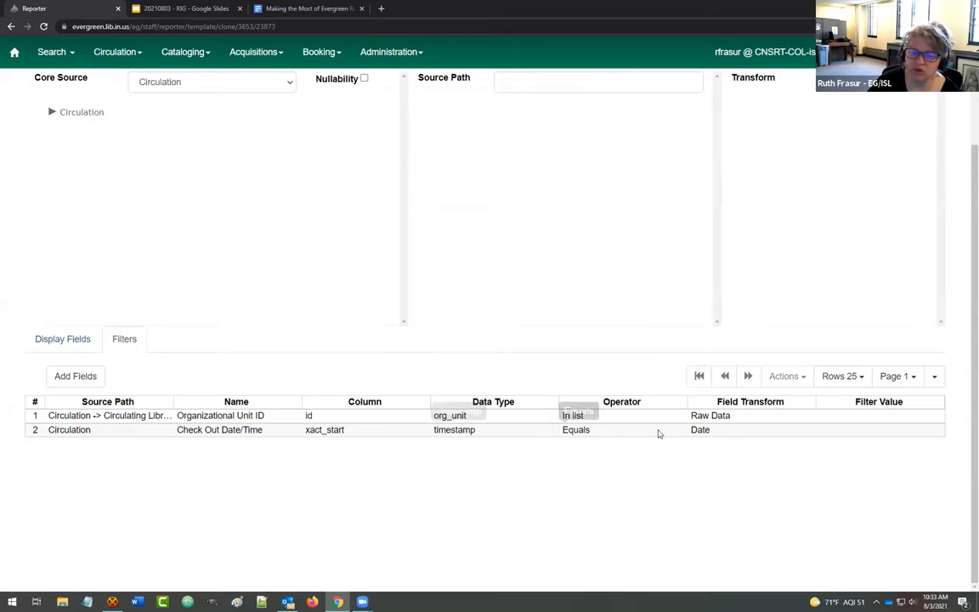
scroll(634, 418, "up", 3)
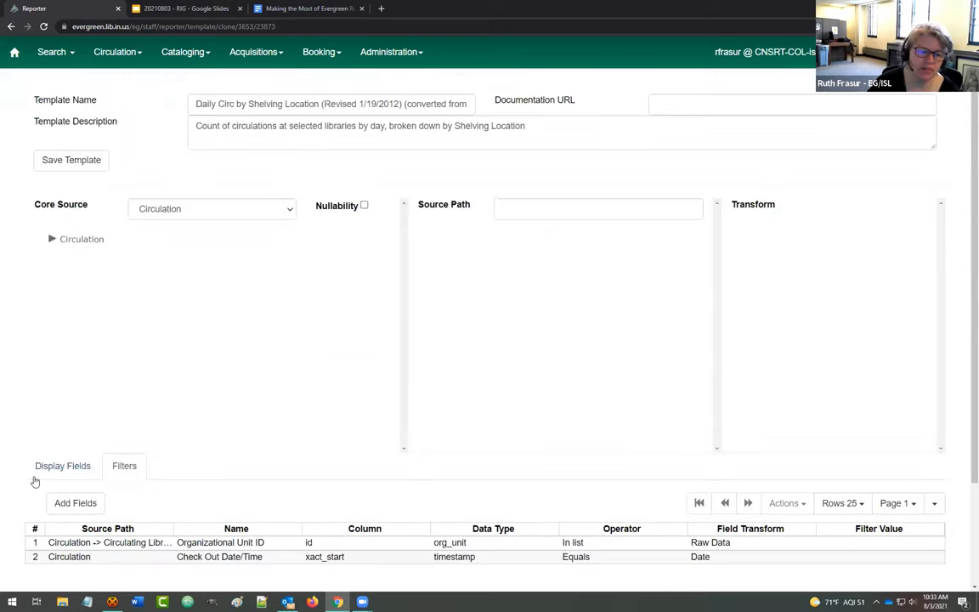
Step: Change the column label of the shelving location's Name display field to "Shelving Location"
left_click(62, 466)
scroll(640, 415, "down", 3)
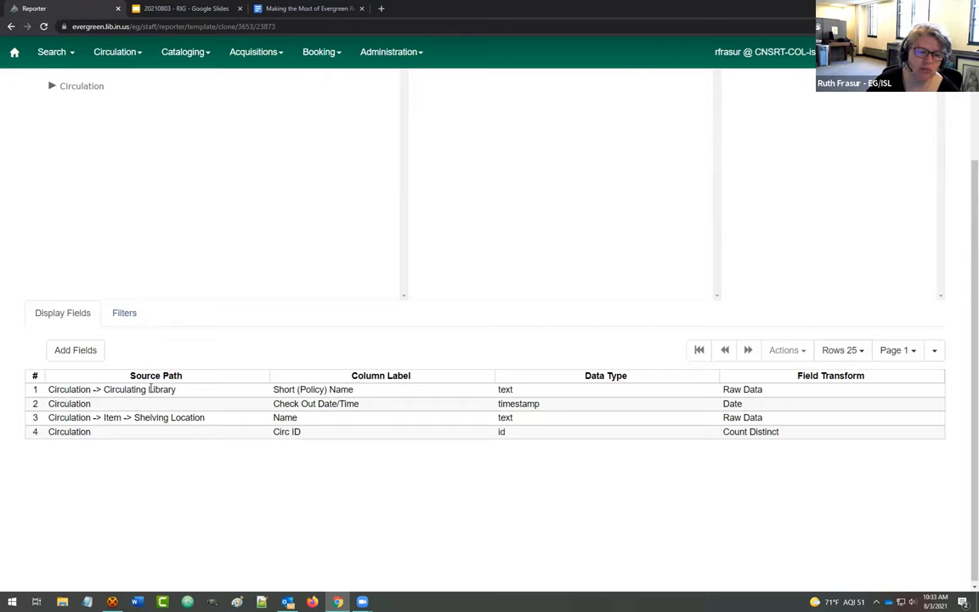
right_click(285, 418)
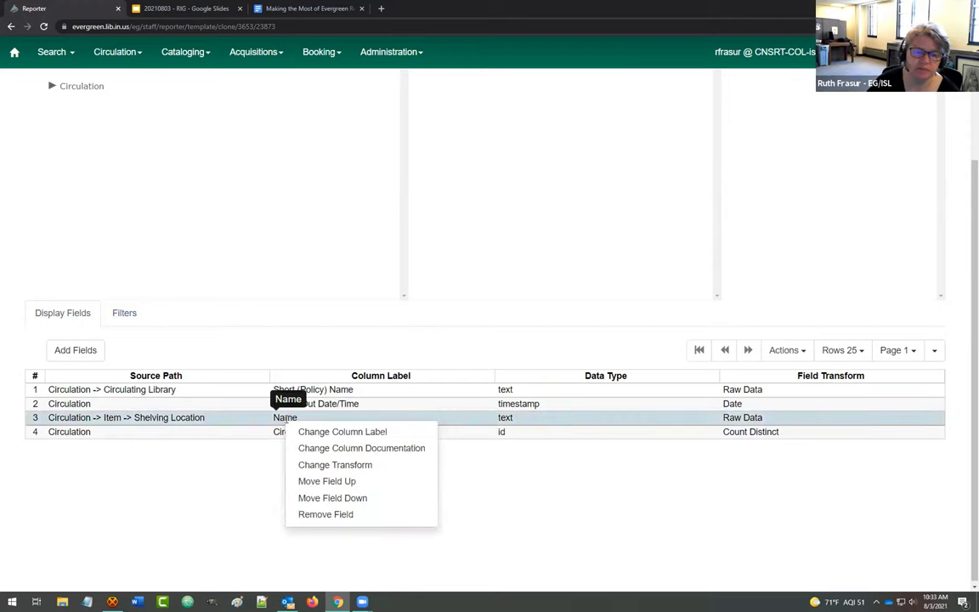
left_click(333, 436)
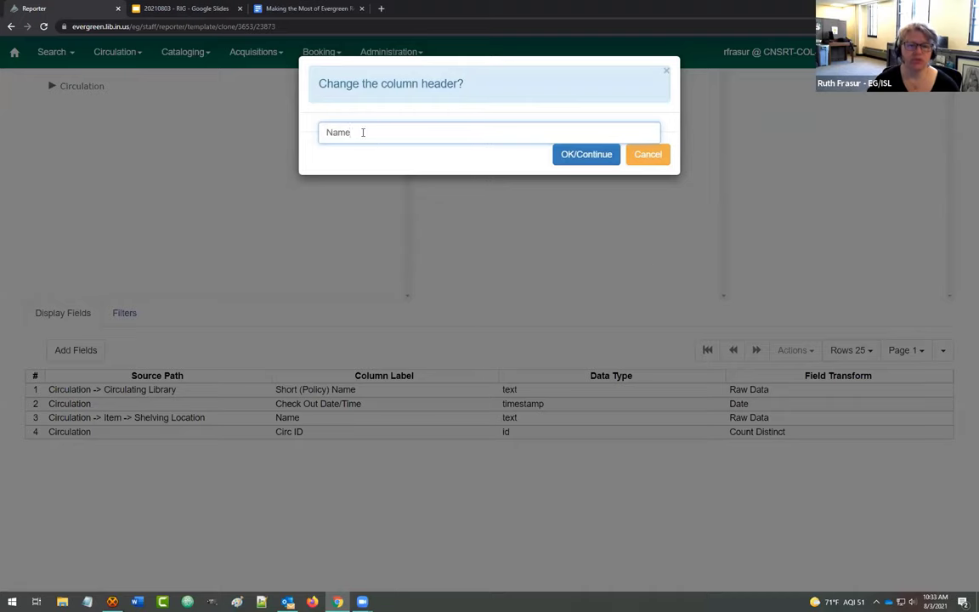
left_click_drag(363, 133, 215, 136)
type("Shelving ")
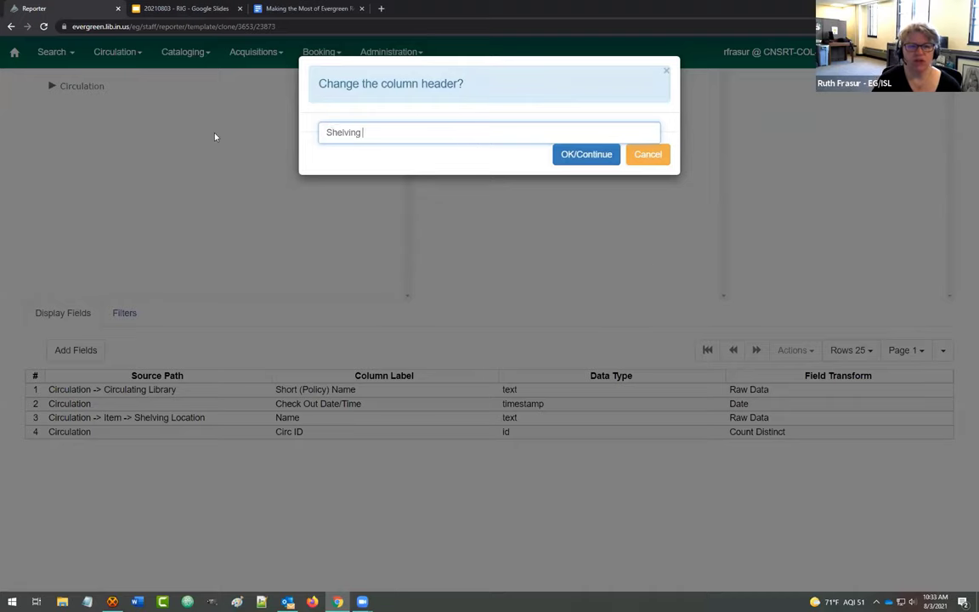
type("Location")
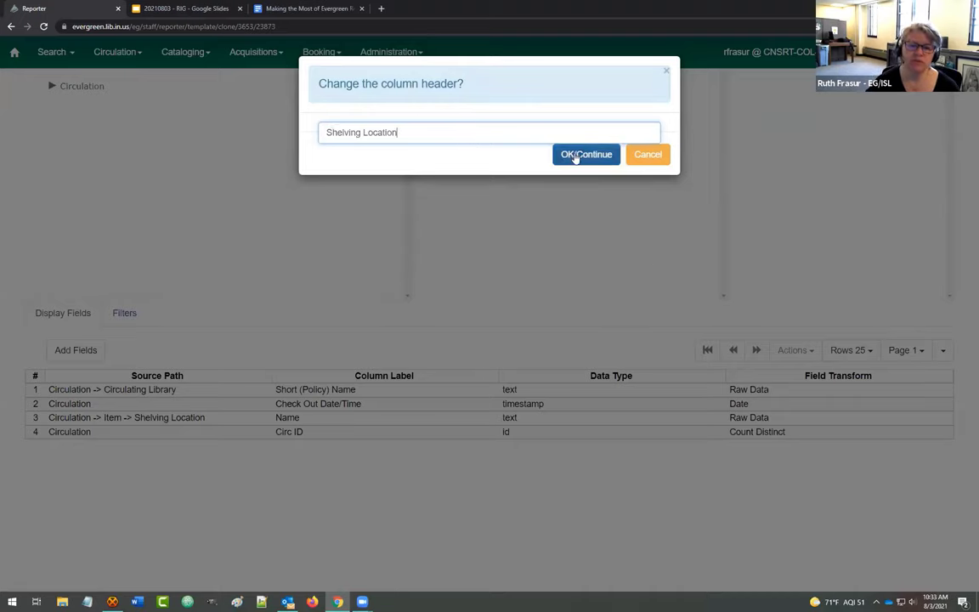
left_click(575, 159)
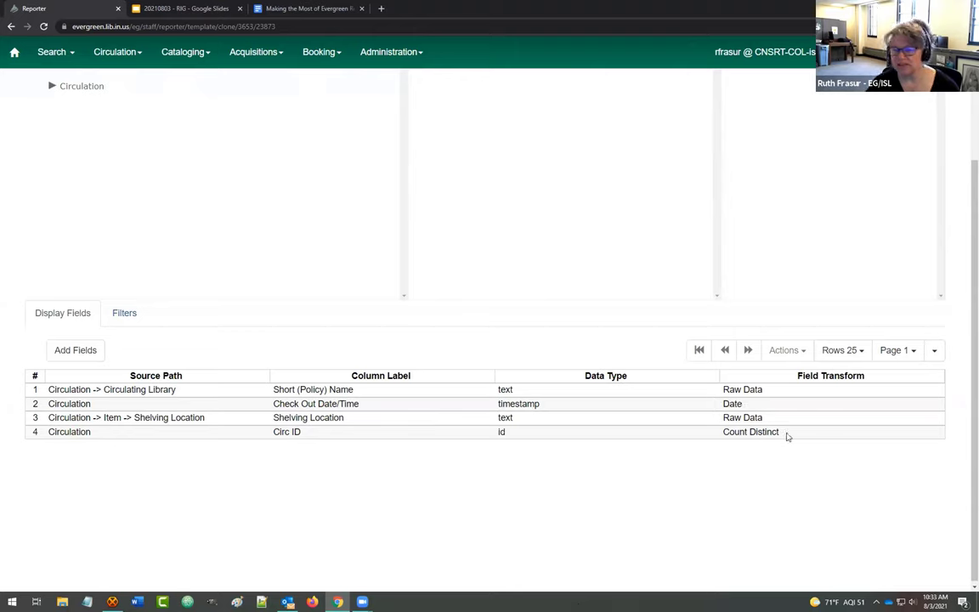
Step: Change the column label of the Circ ID display field to "Count of Items Circed"
right_click(285, 432)
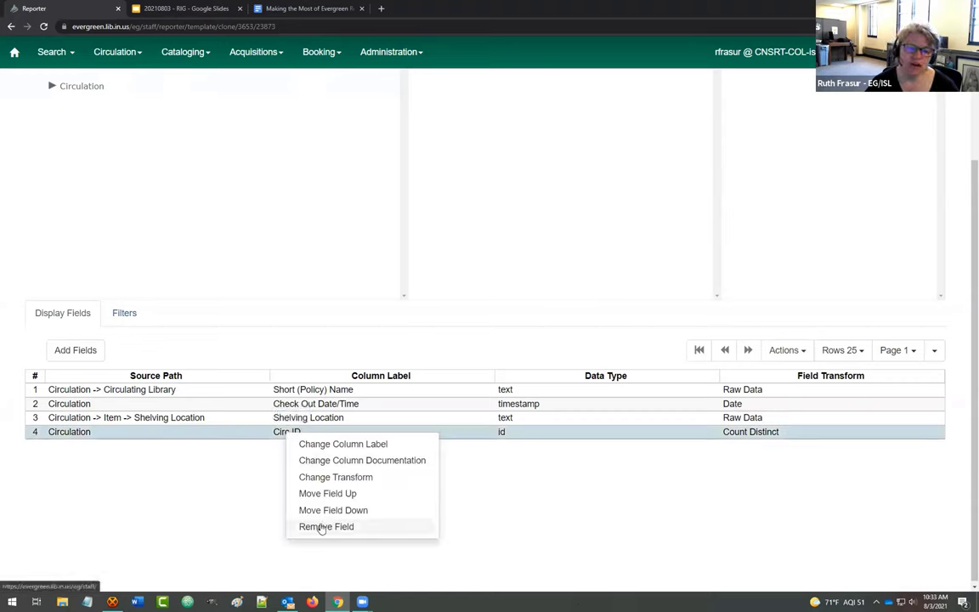
left_click(308, 445)
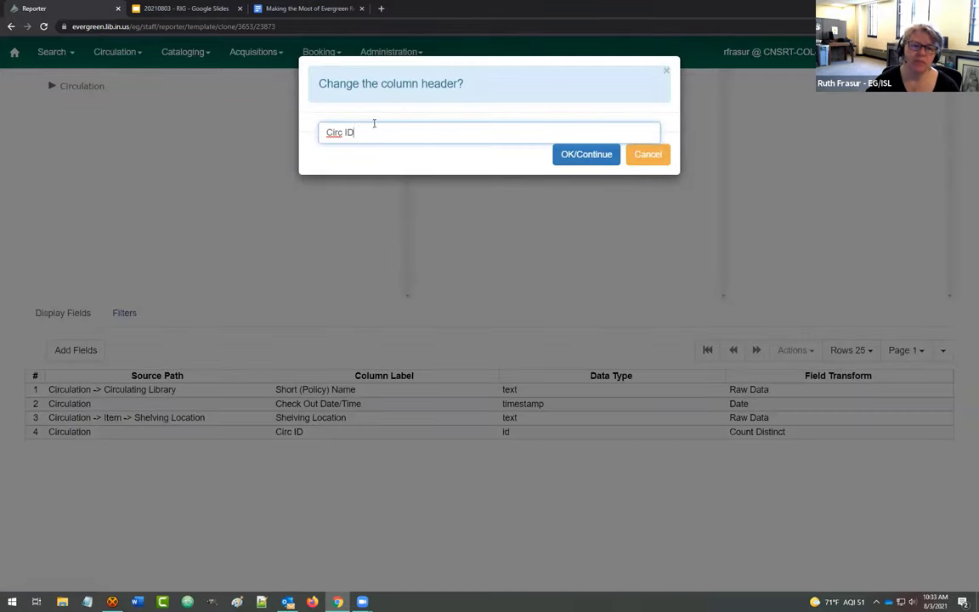
left_click_drag(374, 124, 225, 137)
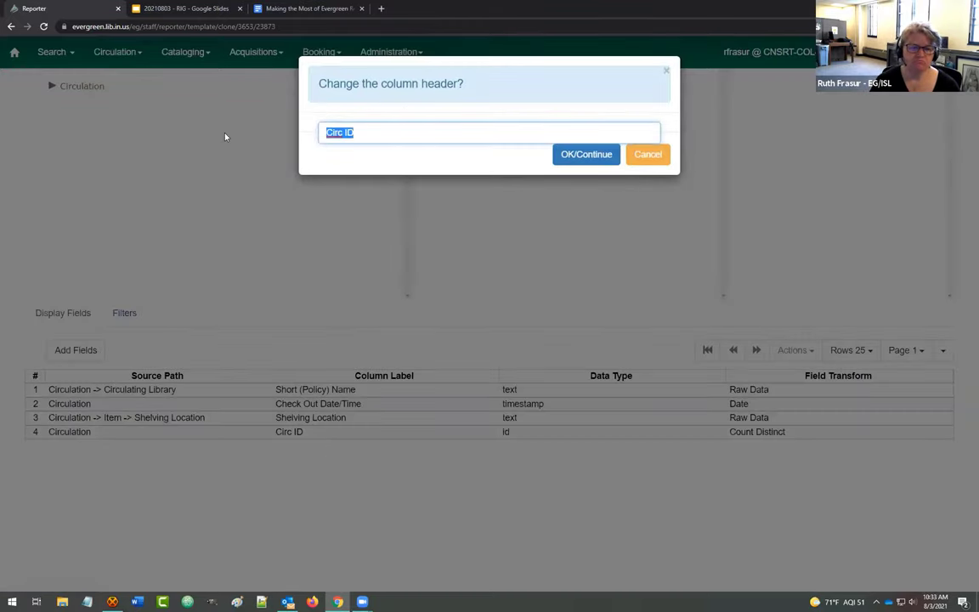
type("Items")
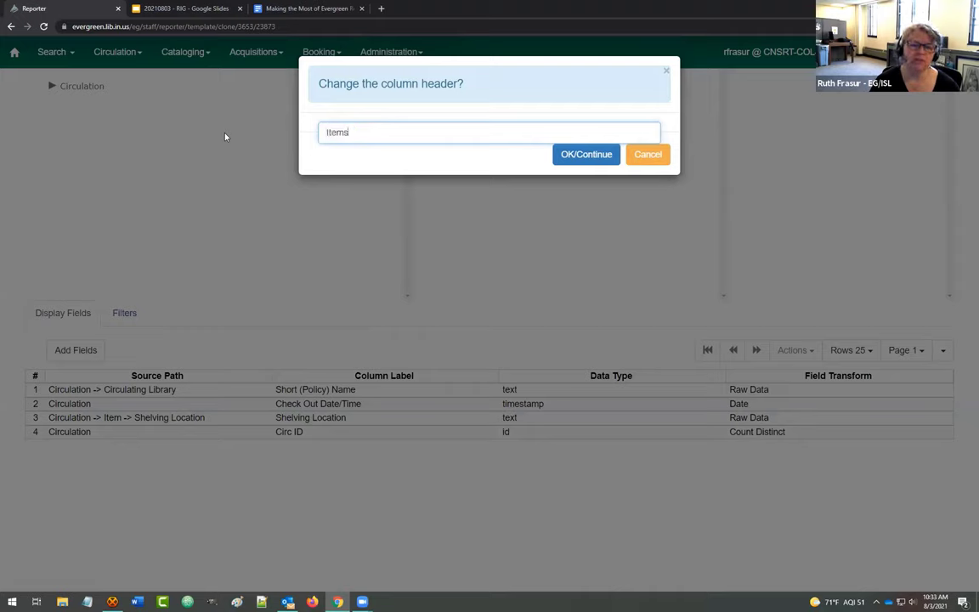
key("BackSpace")
key("BackSpace")
key("BackSpace")
key("BackSpace")
key("BackSpace")
type("Cou")
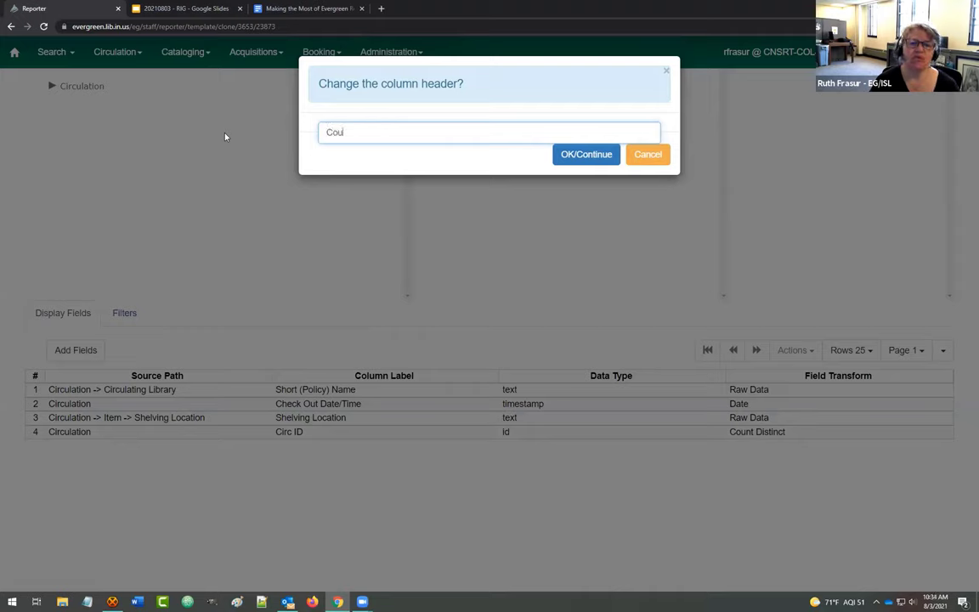
type("nt of Items")
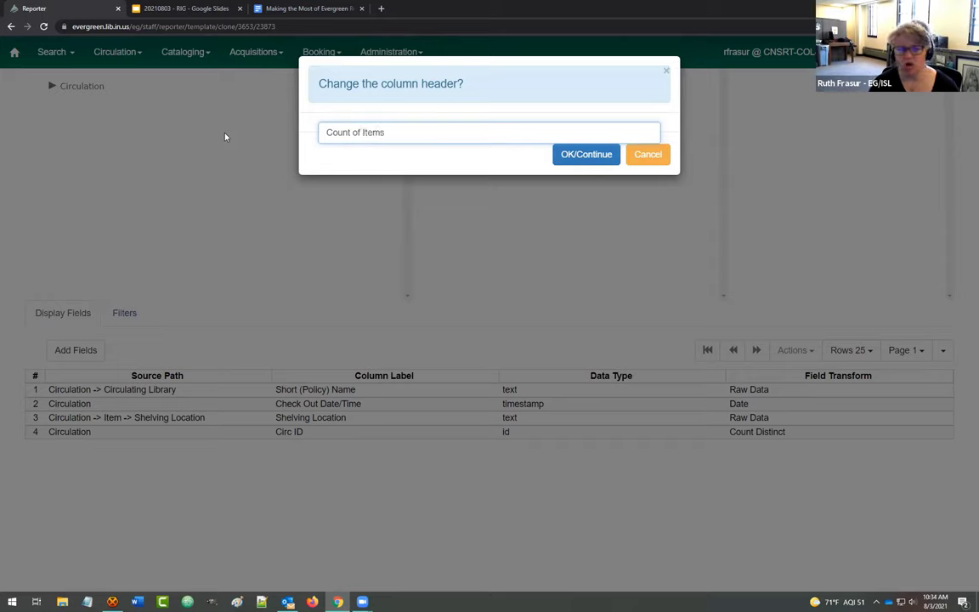
type(" Circed")
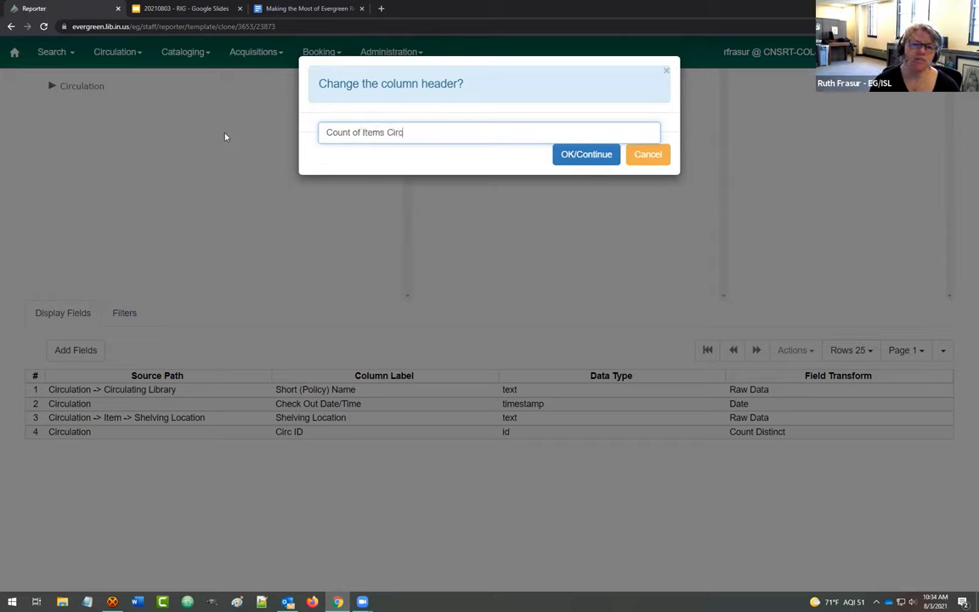
left_click(573, 157)
left_click_drag(321, 434, 306, 448)
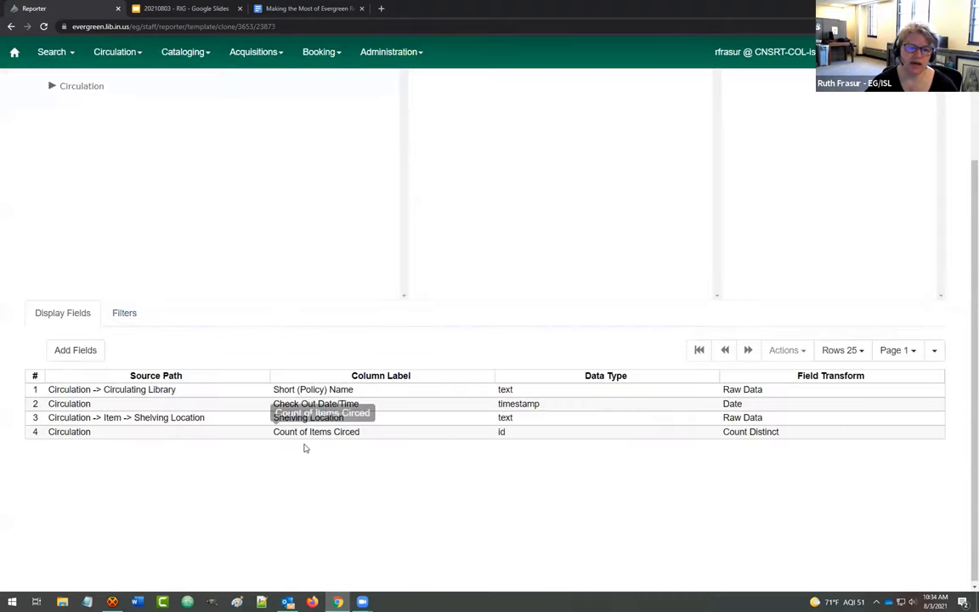
right_click(320, 390)
left_click(230, 515)
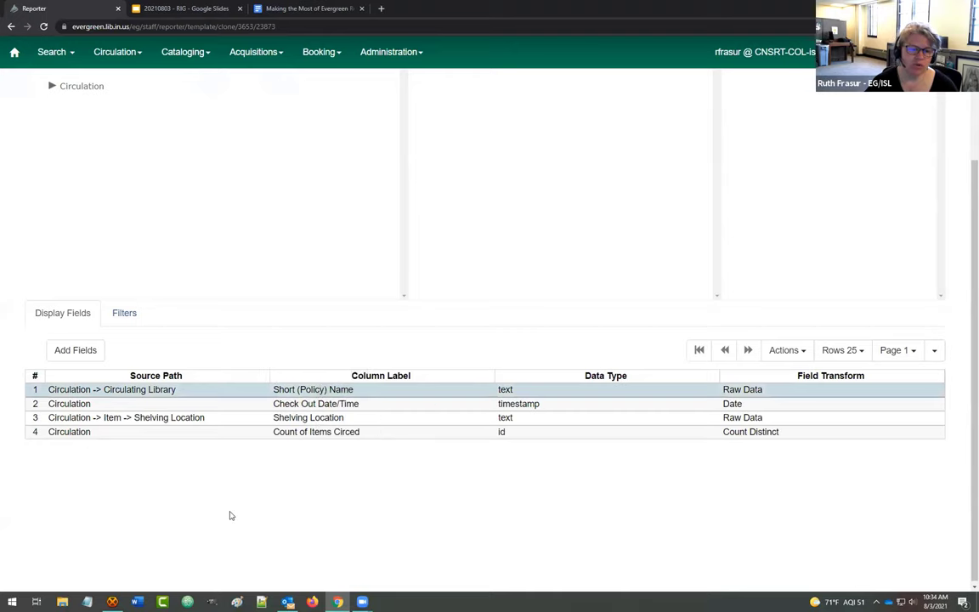
Step: Save the cloned template with its relabelled display fields and confirm the save
scroll(558, 514, "up", 3)
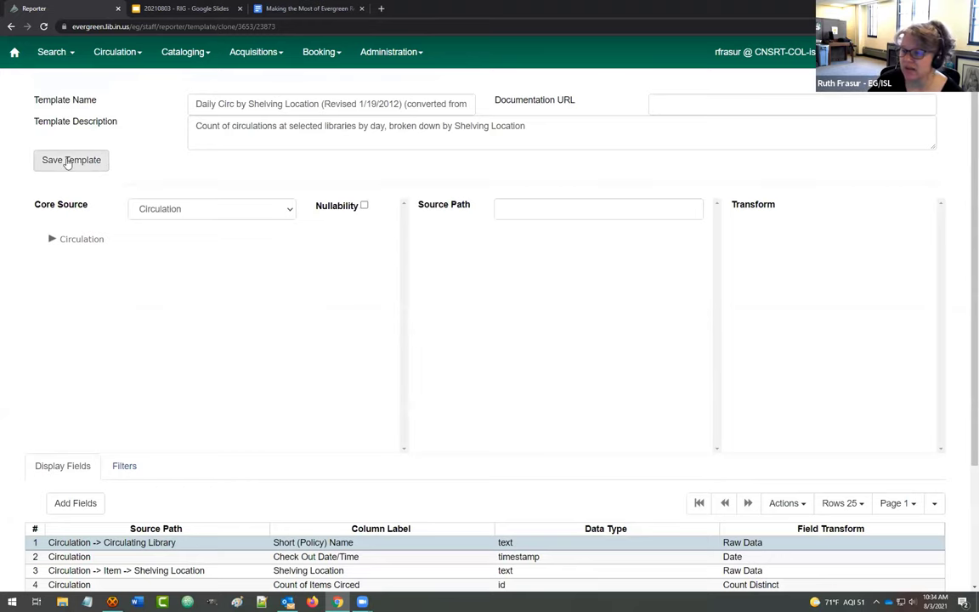
left_click(68, 162)
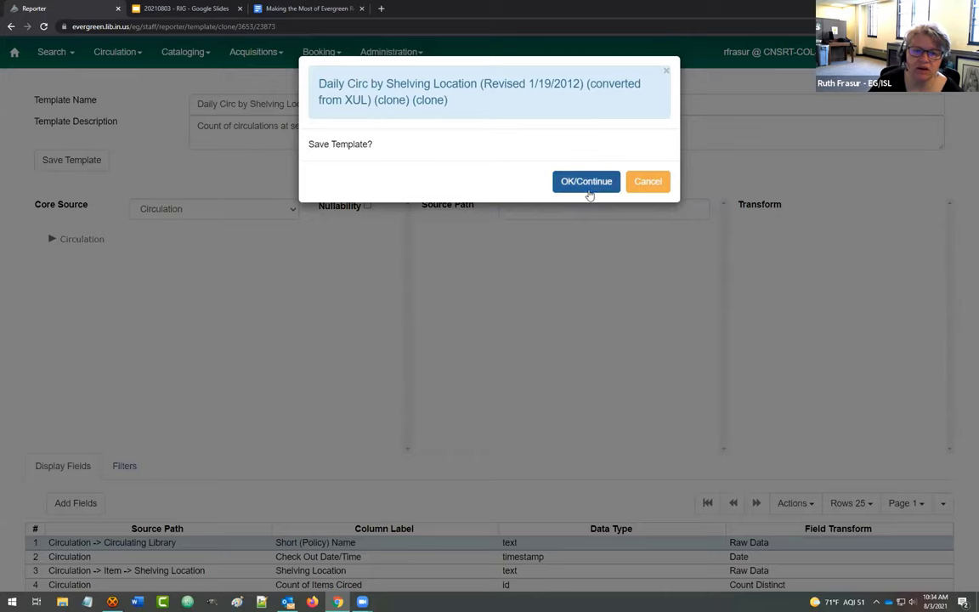
left_click(566, 181)
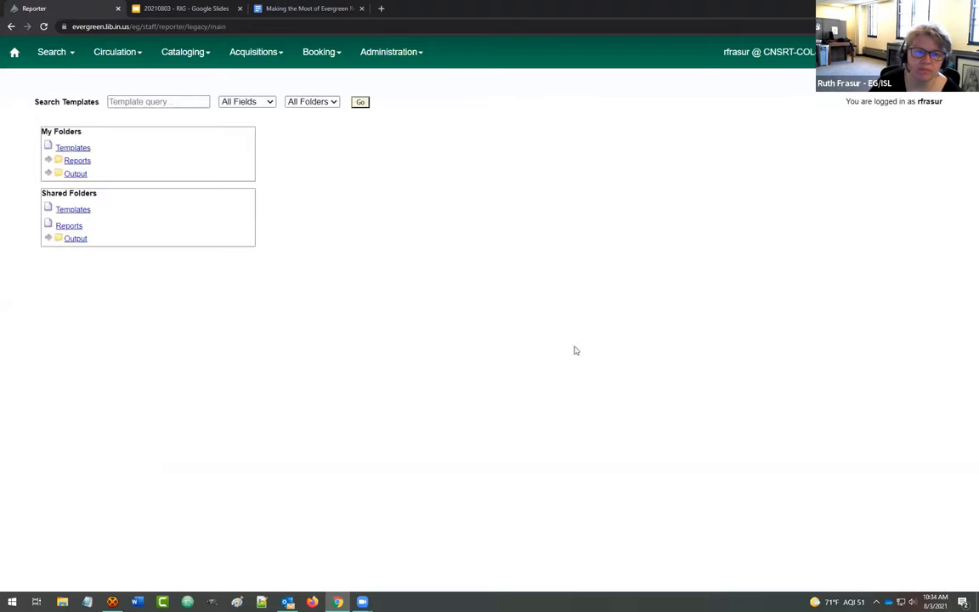
Step: Create a new report from the "Daily Circ by Shelving Location (Revised 1/19/2012) (converted from XUL) (clone) (clone)" template in the shared Circulation subfolder
left_click(48, 146)
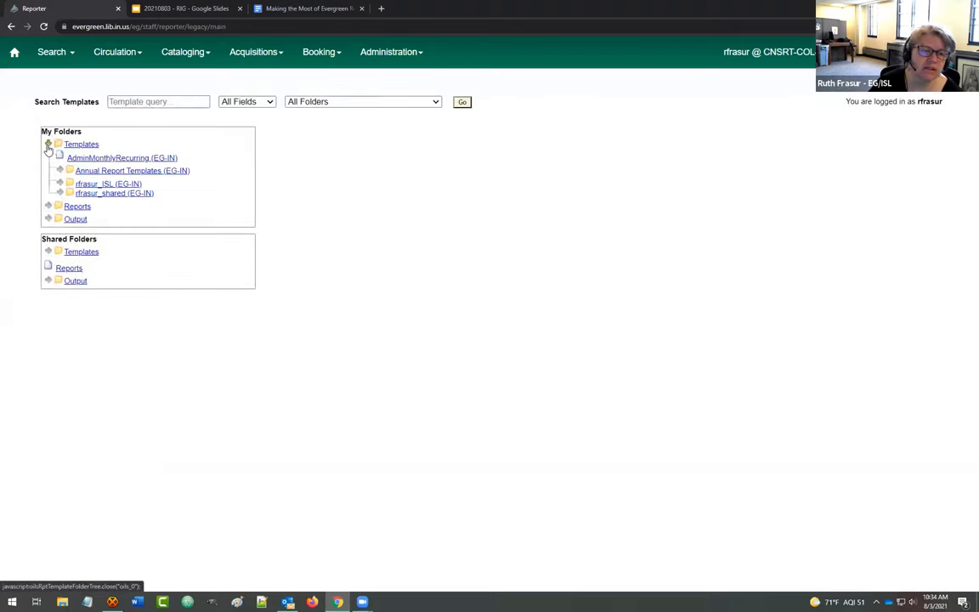
left_click(60, 193)
left_click(87, 207)
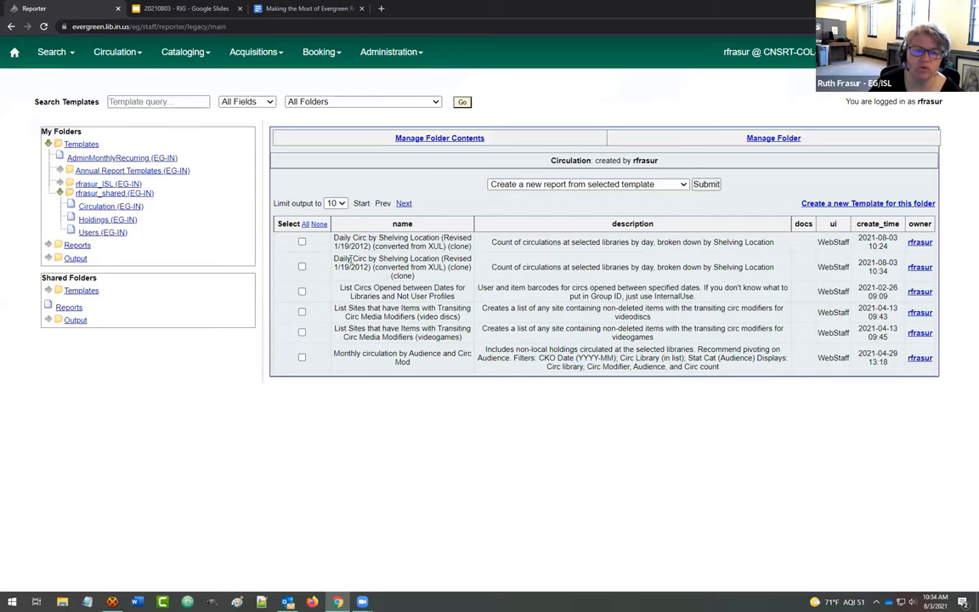
left_click(301, 267)
left_click(706, 185)
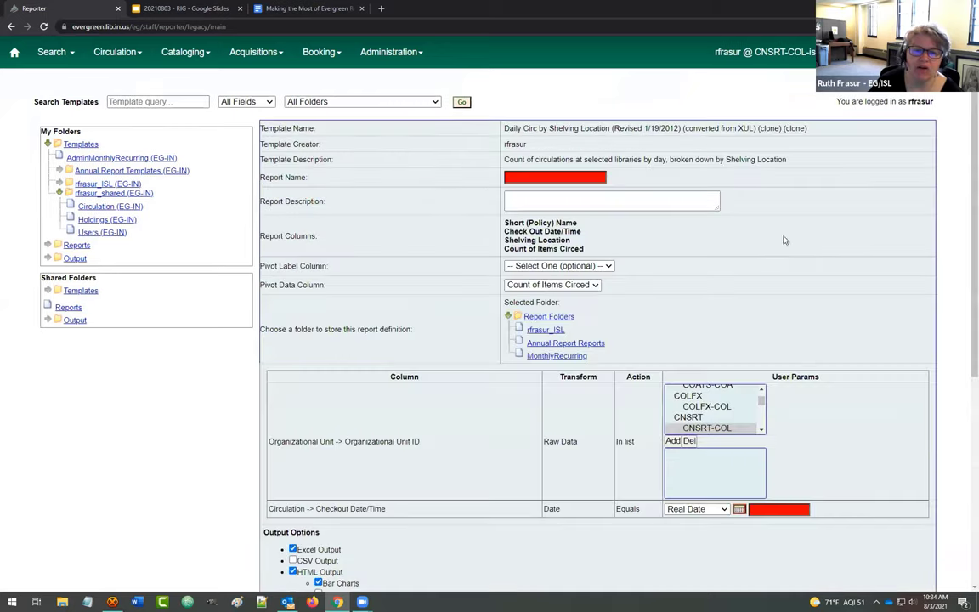
Step: Name the new report "test_daily_circ"
left_click(536, 177)
type("test")
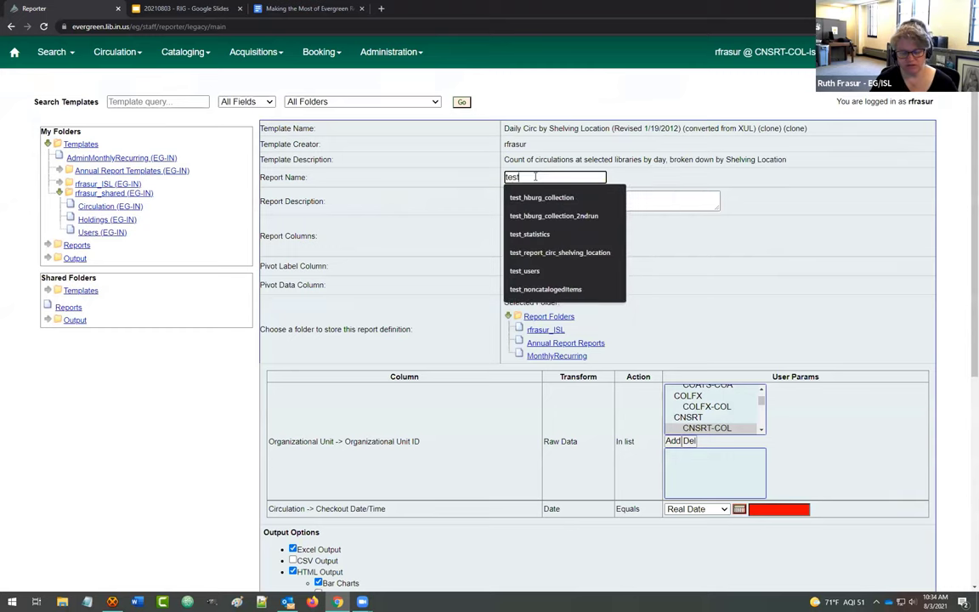
type("_daily_circ")
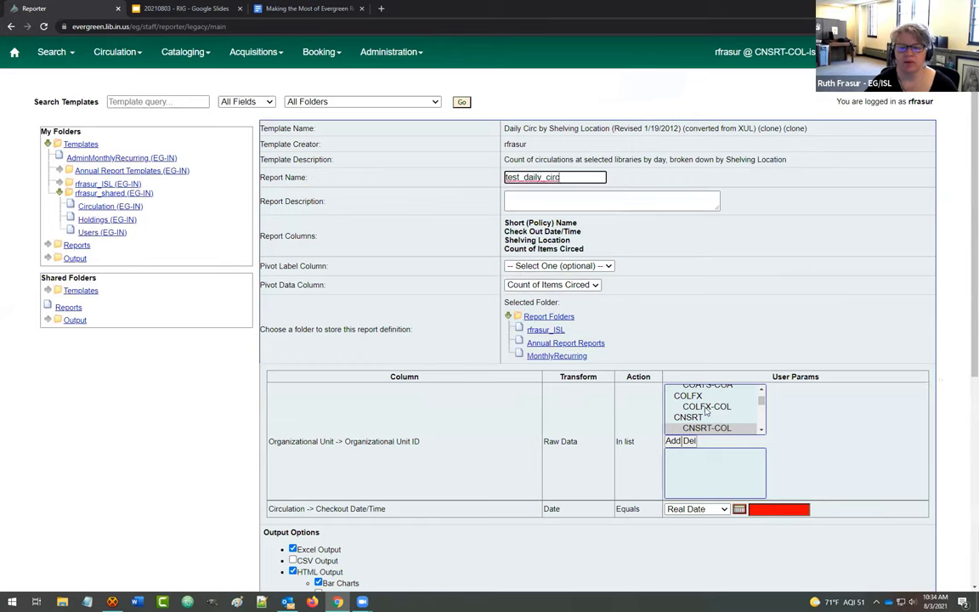
Step: Add CCITY-CAM to the report's organizational unit filter list
scroll(740, 412, "down", 3)
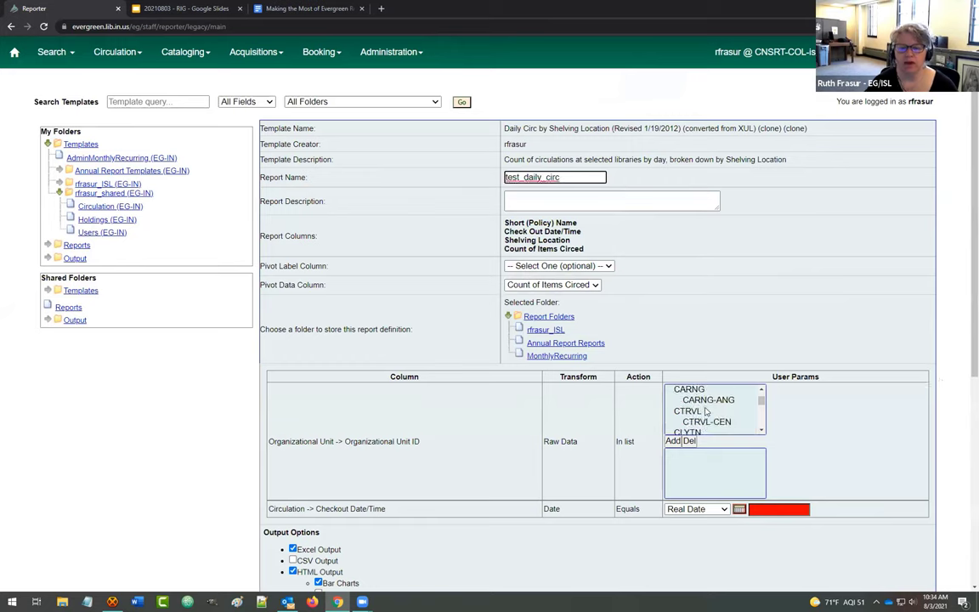
left_click(762, 390)
scroll(691, 423, "up", 3)
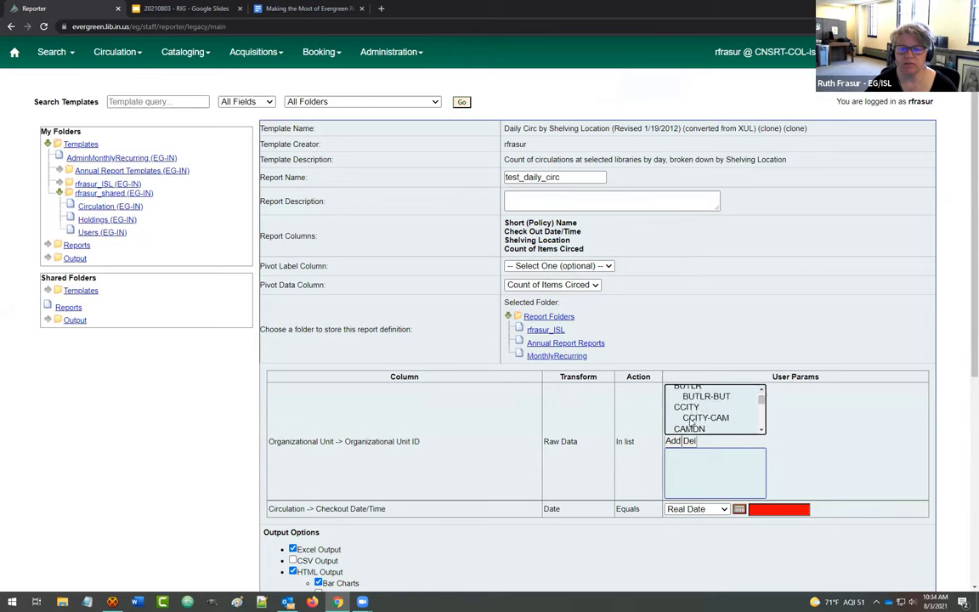
left_click(693, 418)
left_click(672, 441)
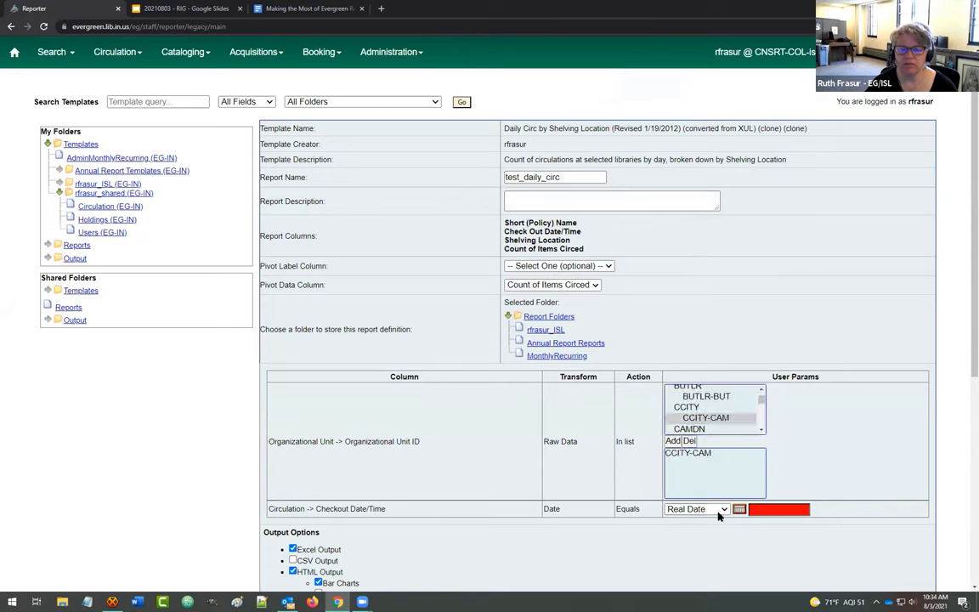
Step: Set the report's checkout date filter to the real date 2021-07-07
left_click(740, 509)
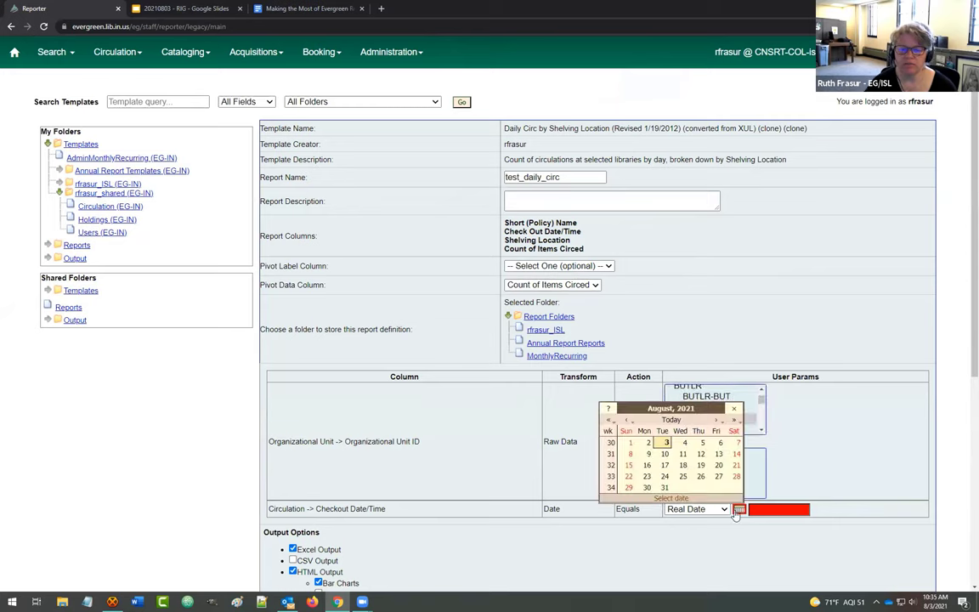
left_click(627, 420)
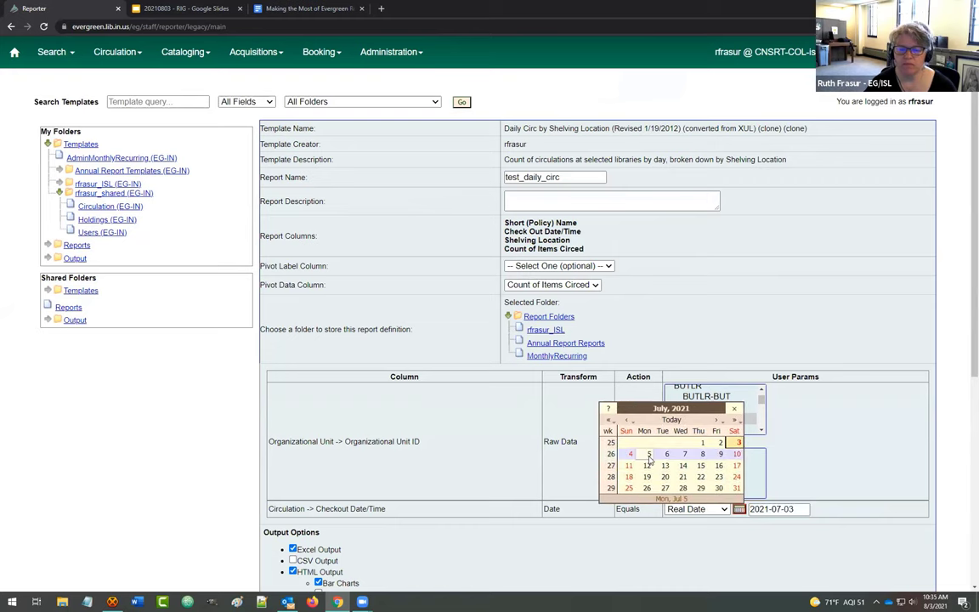
left_click(683, 455)
Step: Choose the account's ISL folder for storing the report definition
scroll(852, 466, "down", 3)
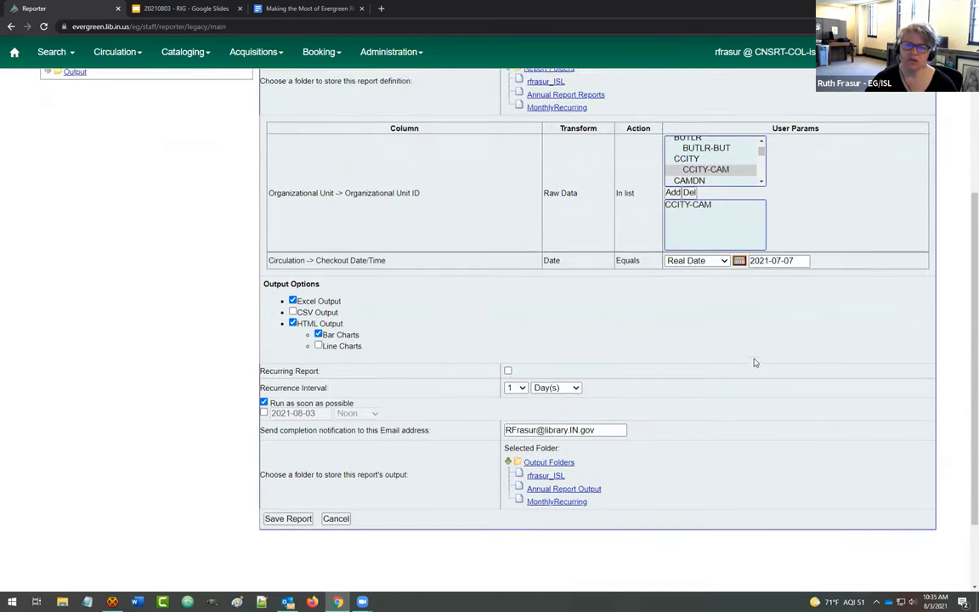
scroll(754, 360, "up", 2)
scroll(745, 360, "up", 2)
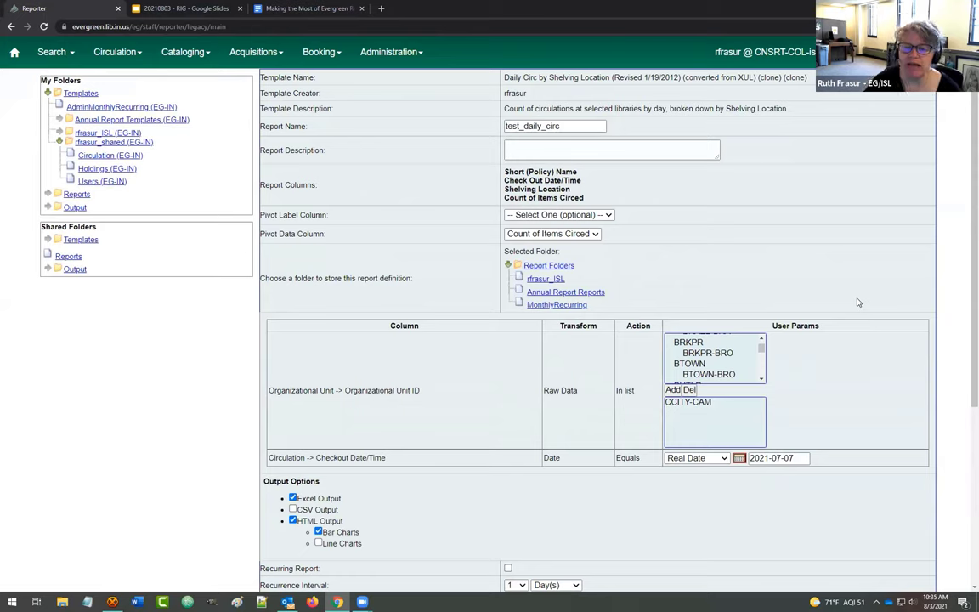
left_click(547, 281)
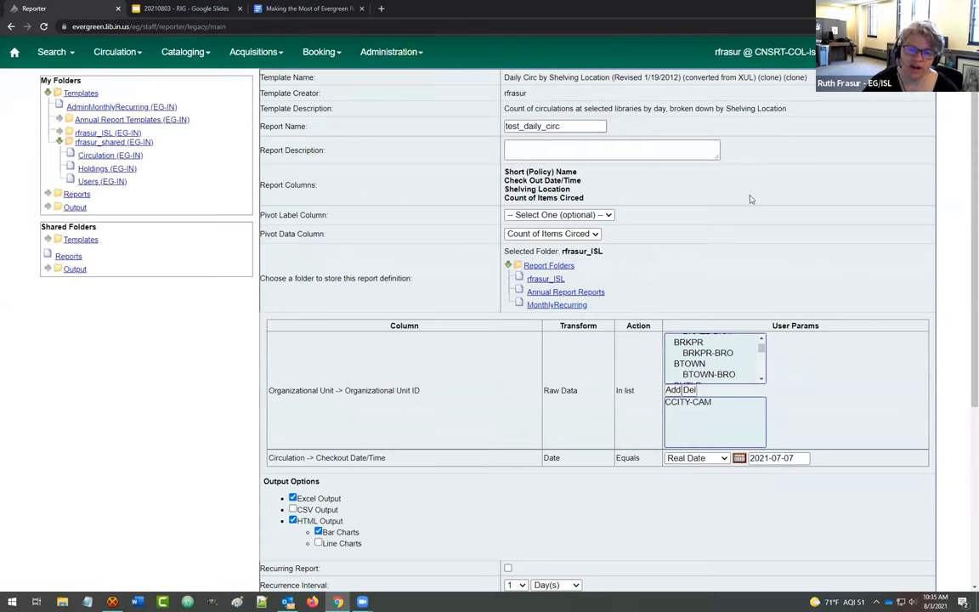
Step: Choose the account's ISL folder for the report's output and turn off HTML output
scroll(835, 212, "down", 4)
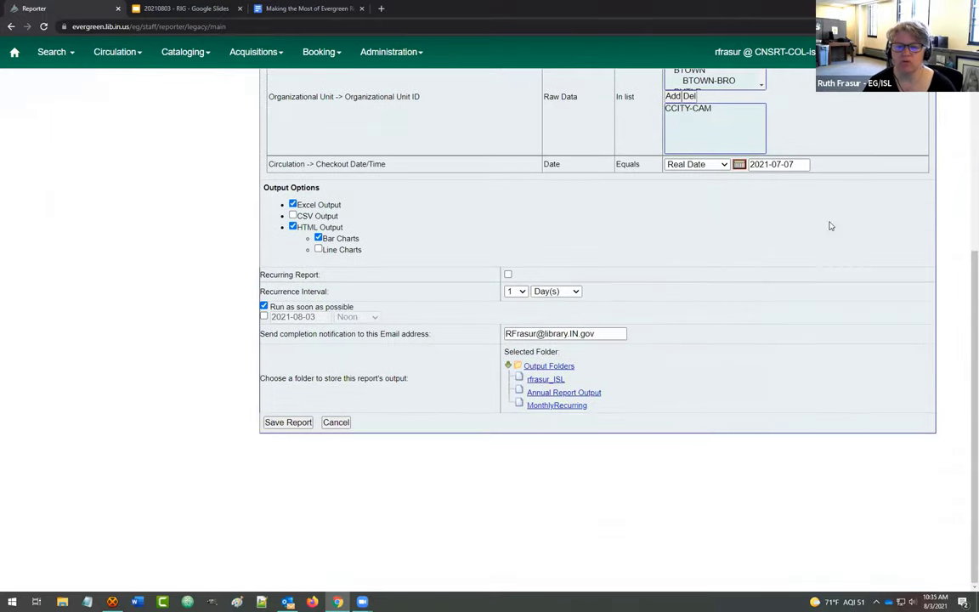
left_click(545, 379)
left_click(293, 227)
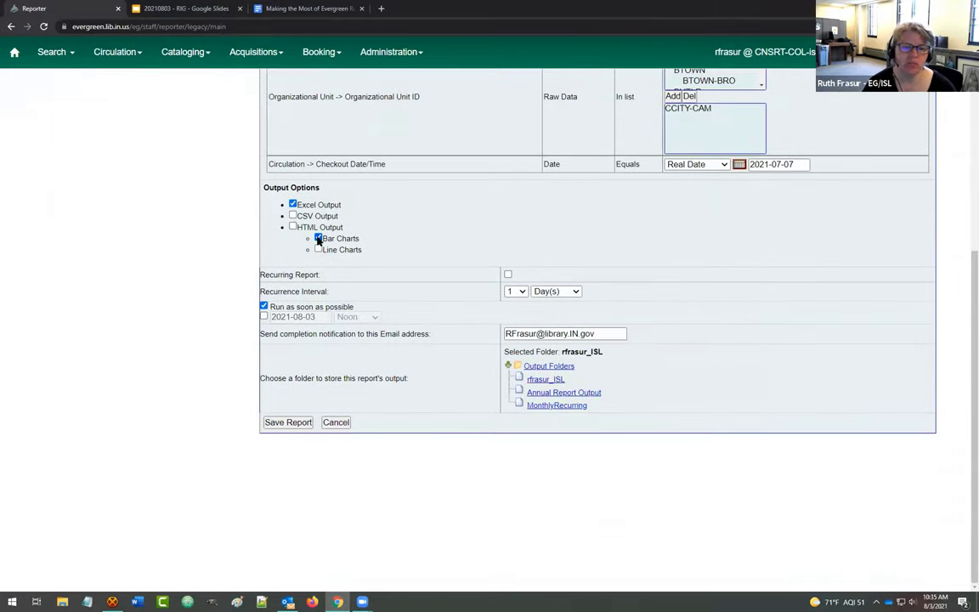
Step: Turn off bar charts in the report's output options and save the report
left_click(318, 239)
left_click(290, 423)
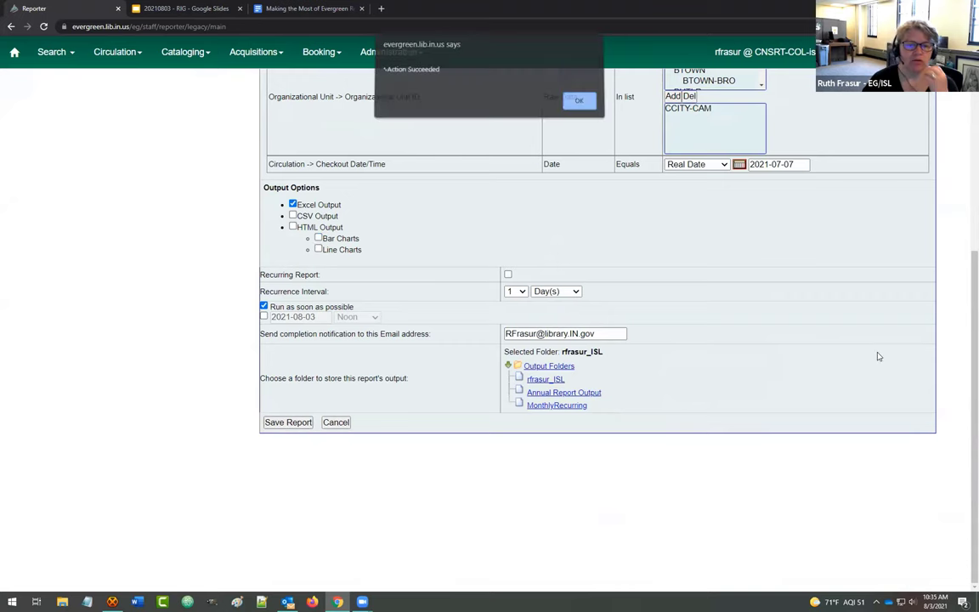
left_click(568, 103)
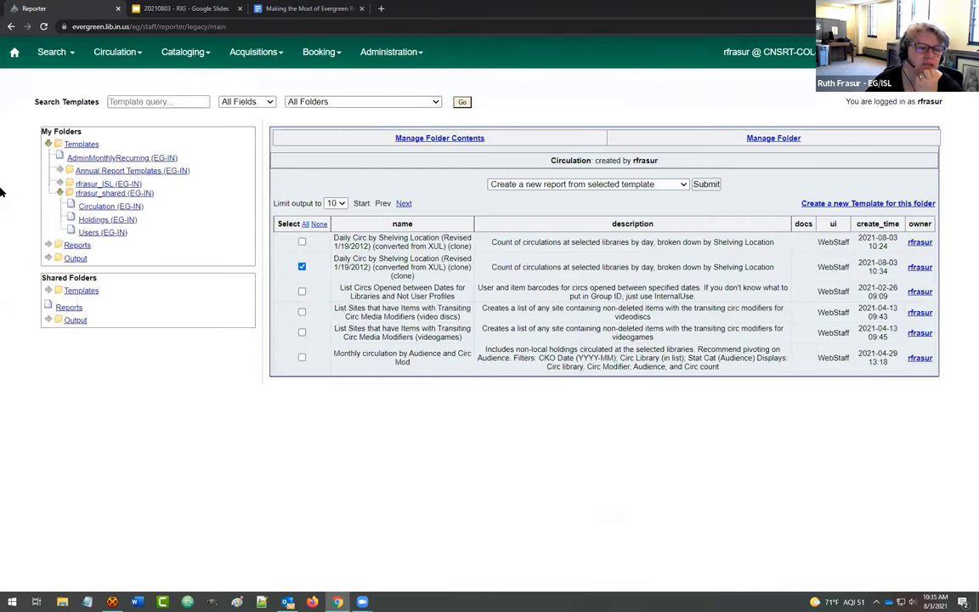
Step: Open the Excel output of the completed test_daily_circ report from the account's ISL output folder
left_click(49, 258)
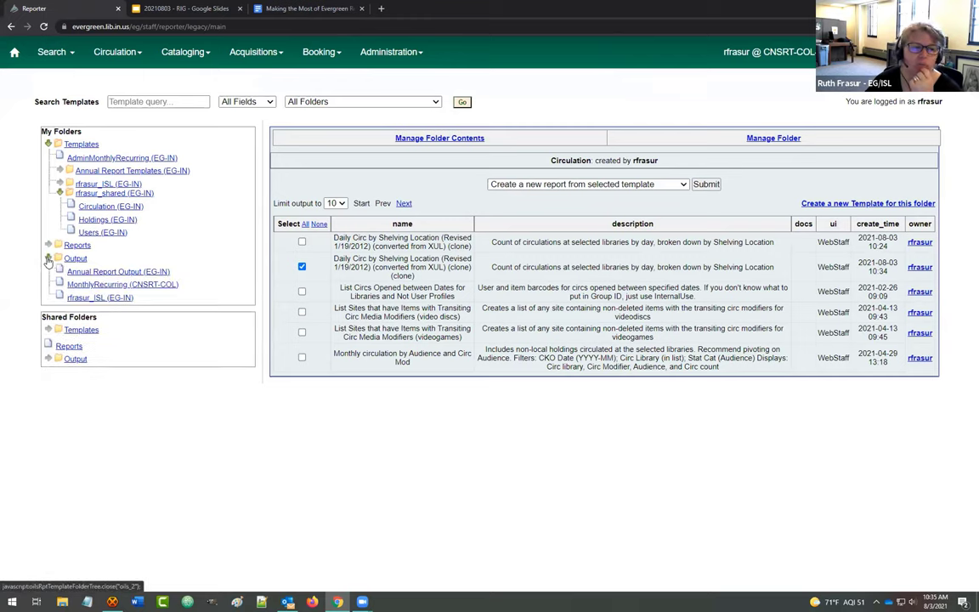
left_click(90, 299)
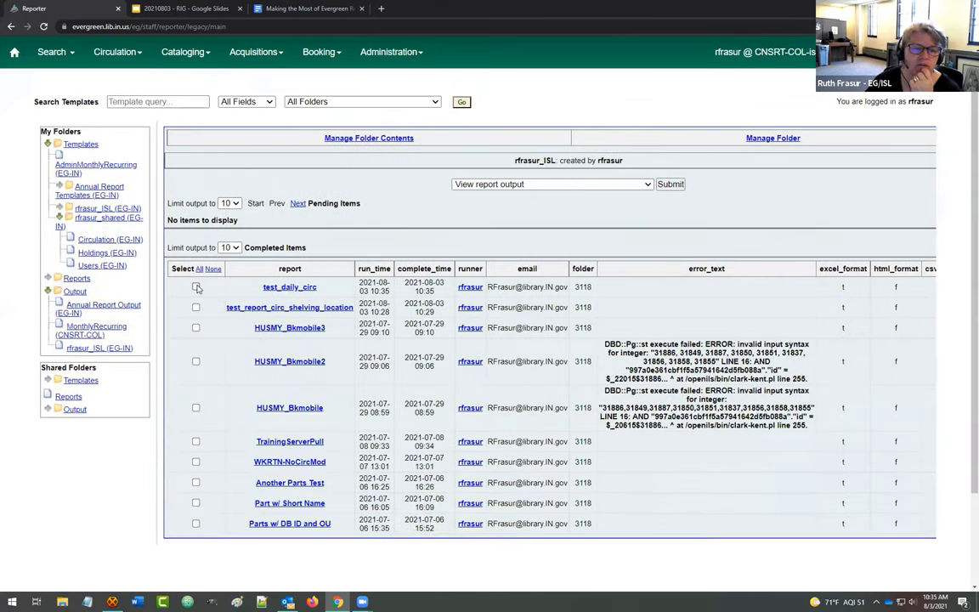
left_click(196, 286)
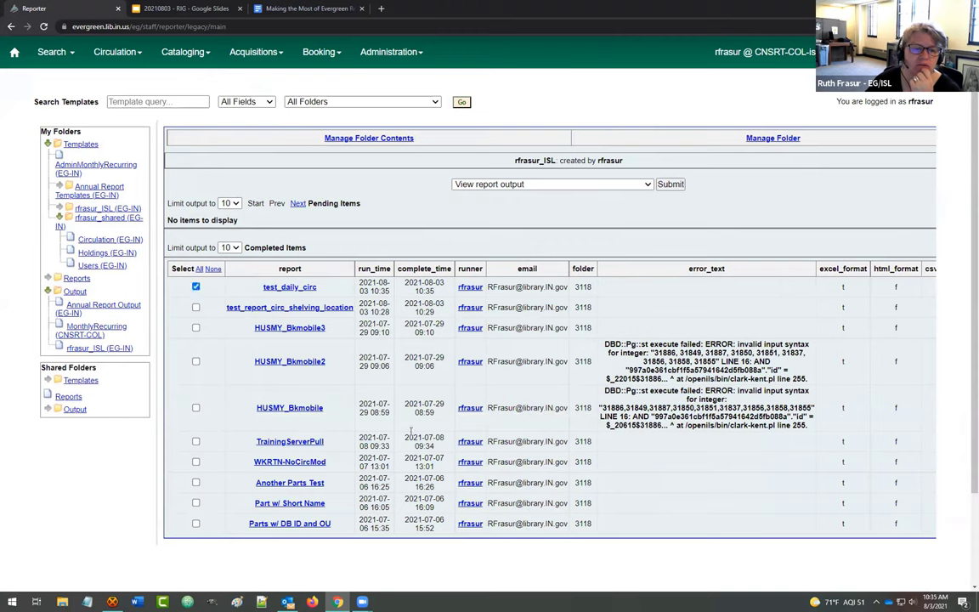
left_click(669, 185)
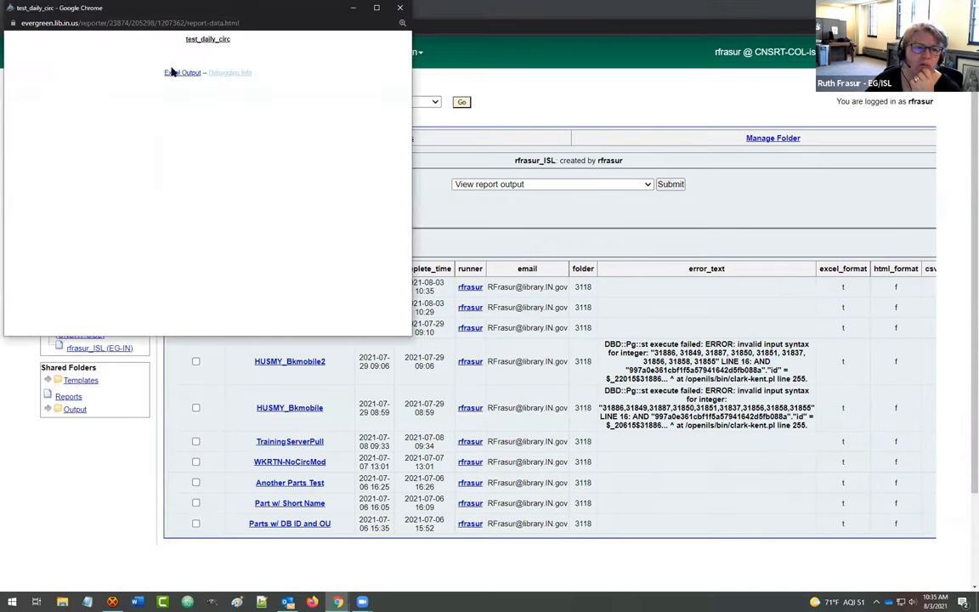
left_click(182, 73)
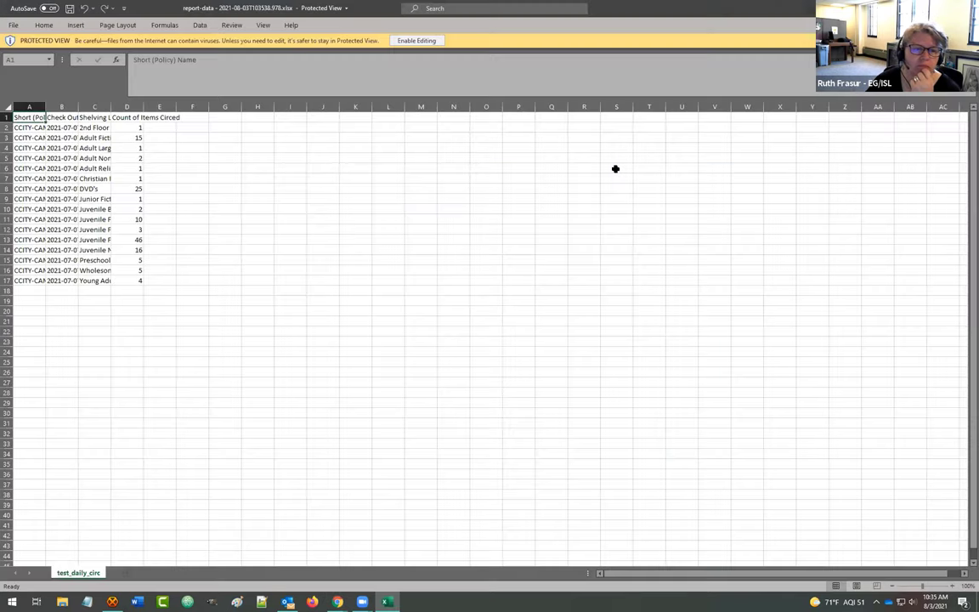
Step: Enable editing in the exported workbook and fit columns A to D to their contents
left_click(425, 40)
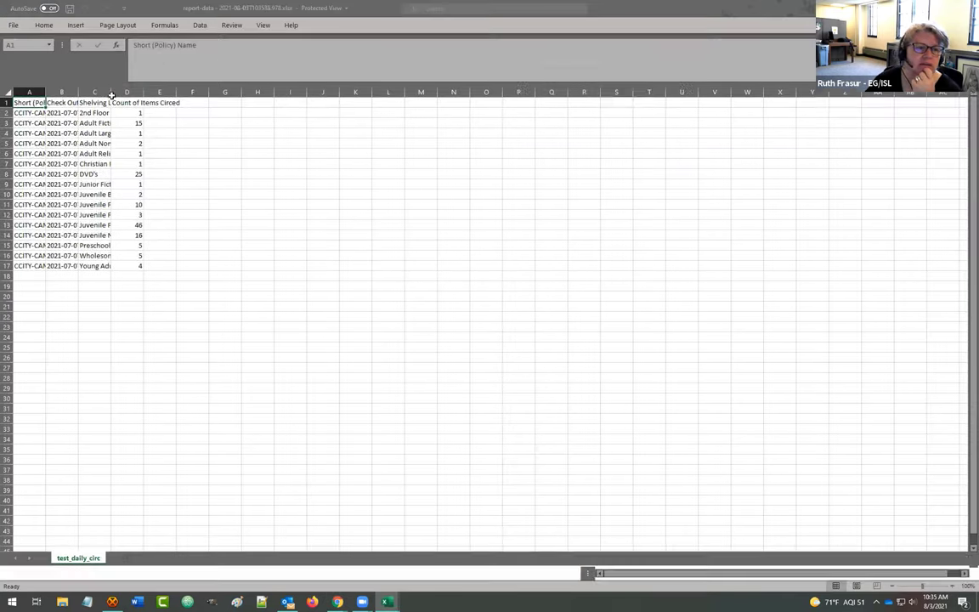
double_click(110, 140)
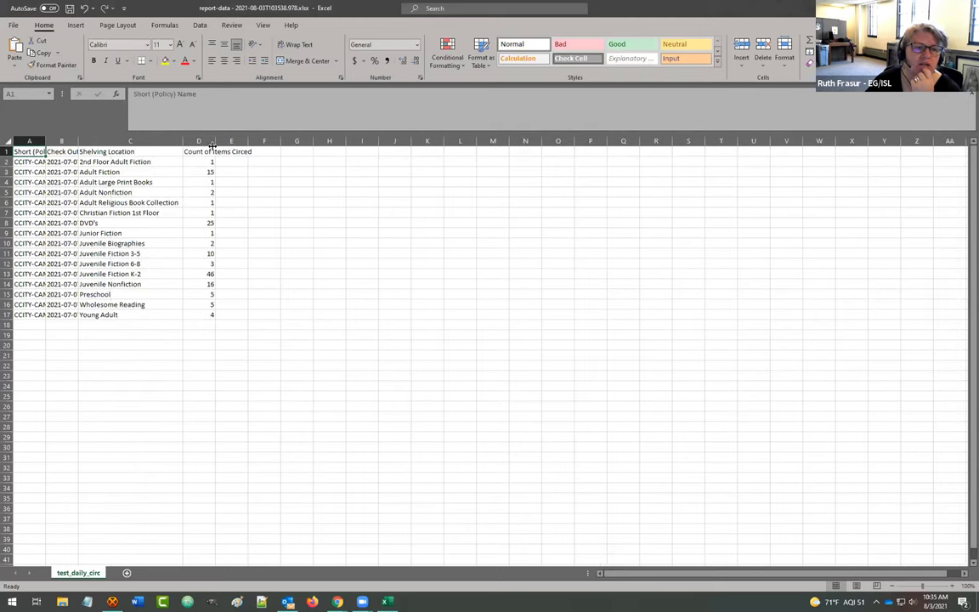
double_click(216, 141)
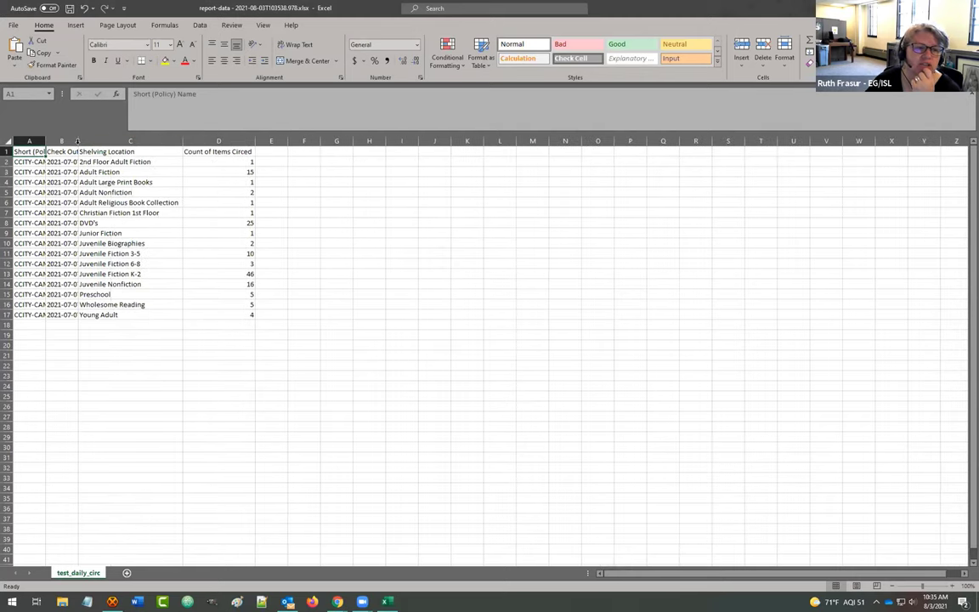
double_click(77, 141)
double_click(45, 140)
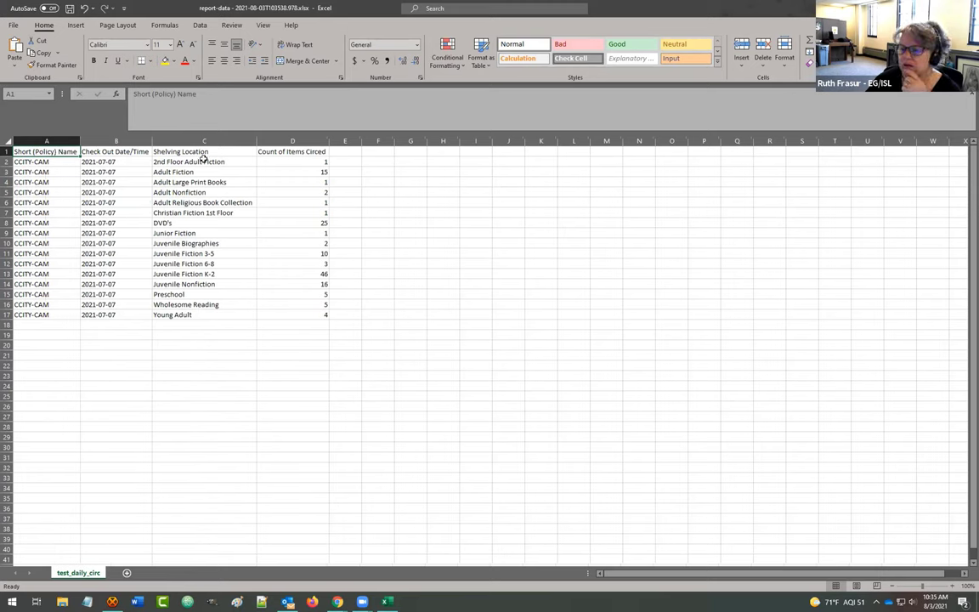
left_click(244, 138)
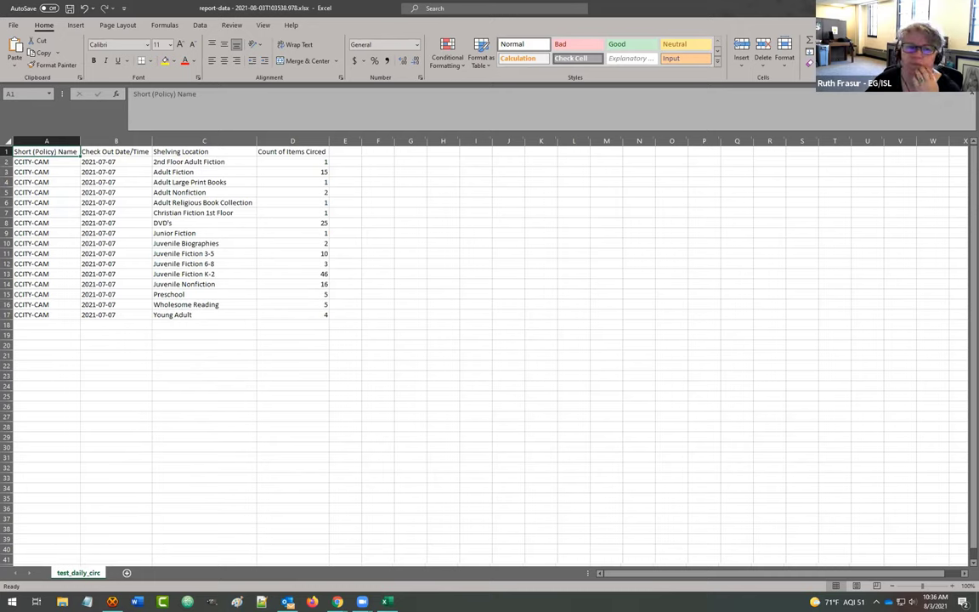
Step: Close the exported workbook without saving changes and close the test_daily_circ output window
key("alt+F4")
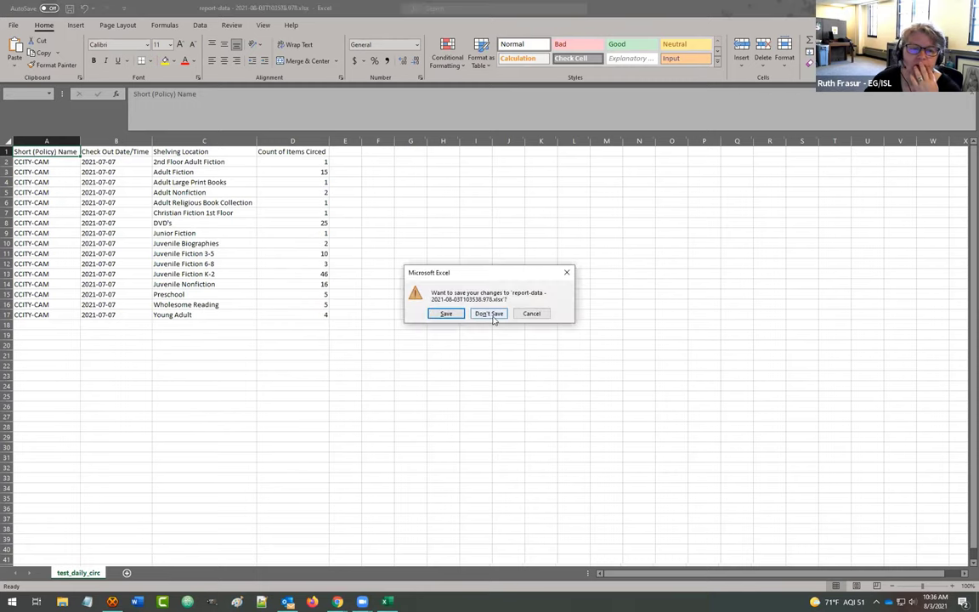
left_click(489, 314)
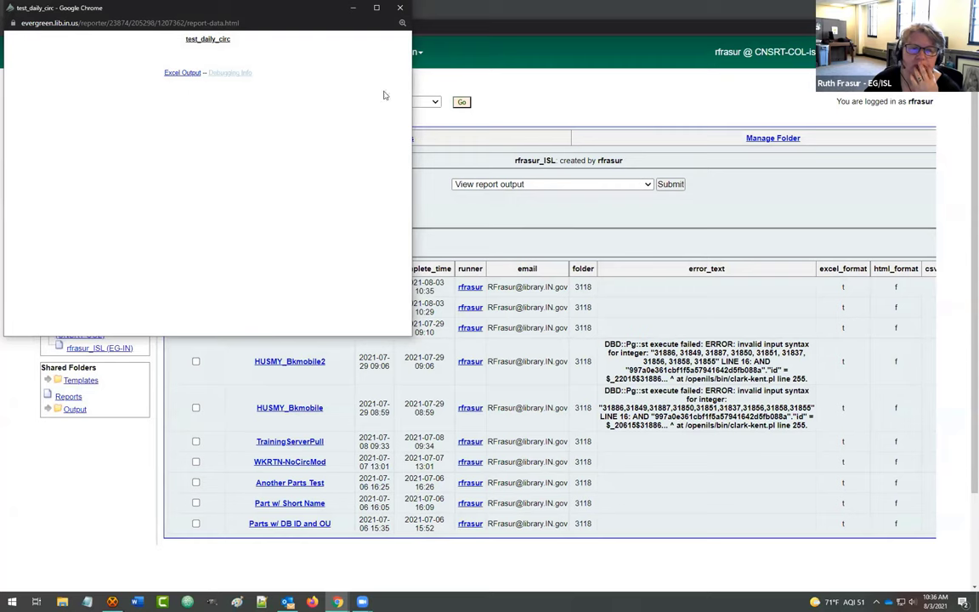
left_click(401, 9)
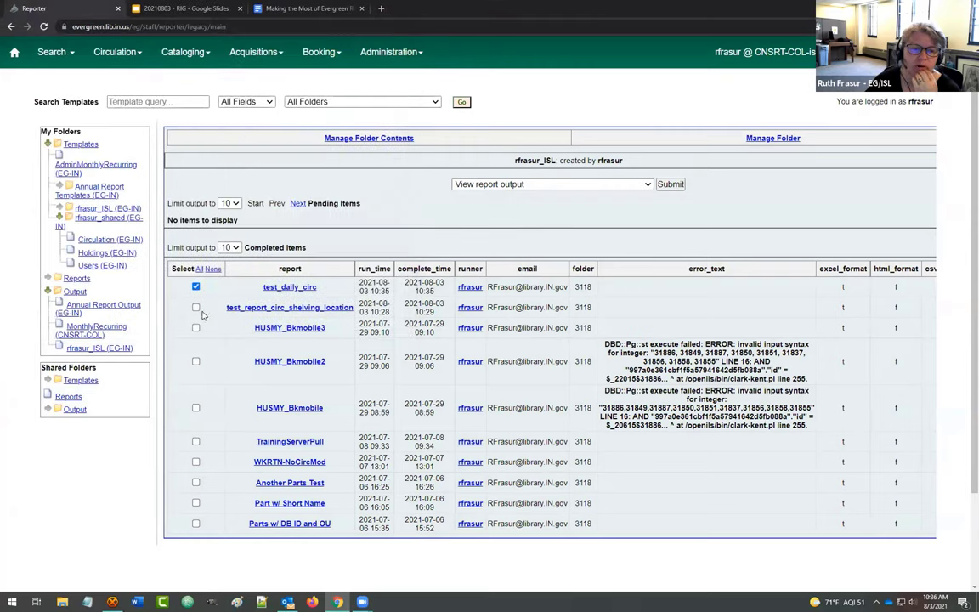
Step: Delete the 10:24 Daily Circ by Shelving Location clone from the shared Circulation template folder, including its attached reports and outputs
left_click(85, 266)
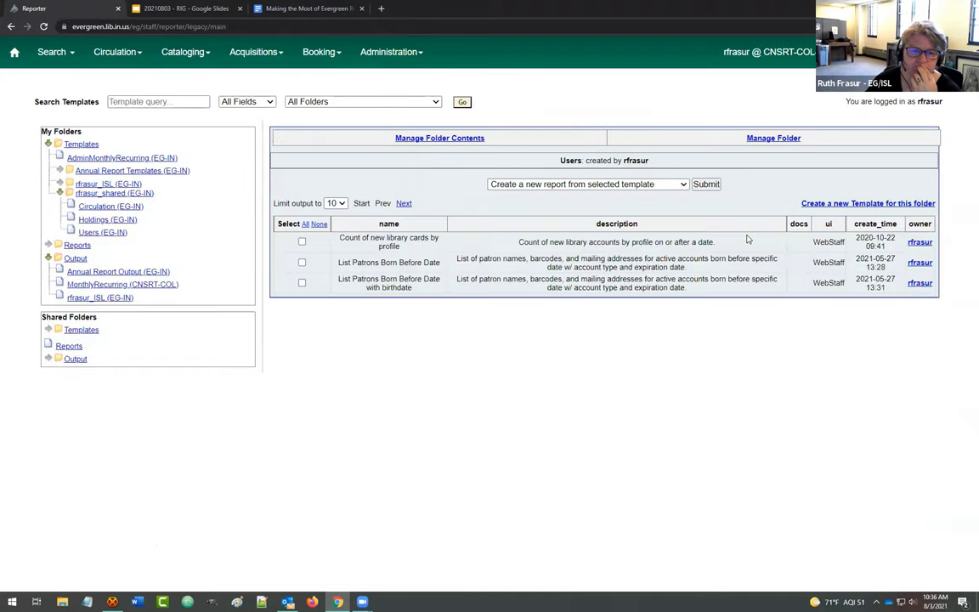
left_click(100, 206)
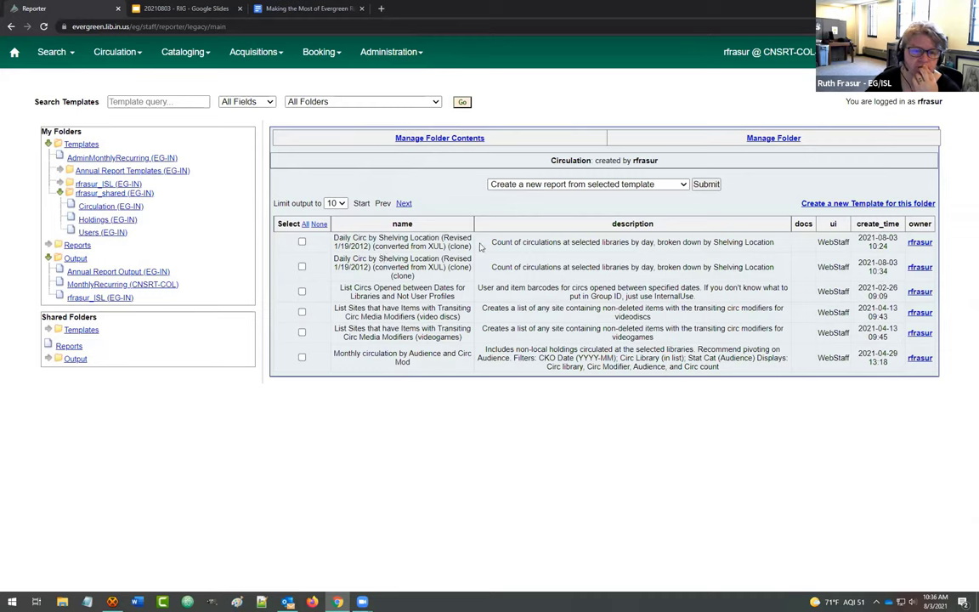
left_click(302, 242)
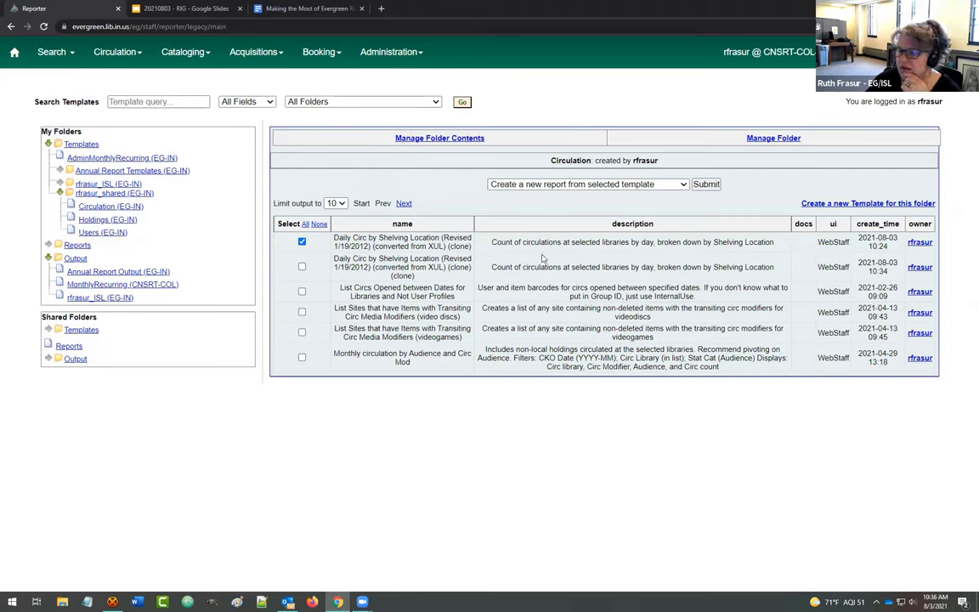
left_click(595, 184)
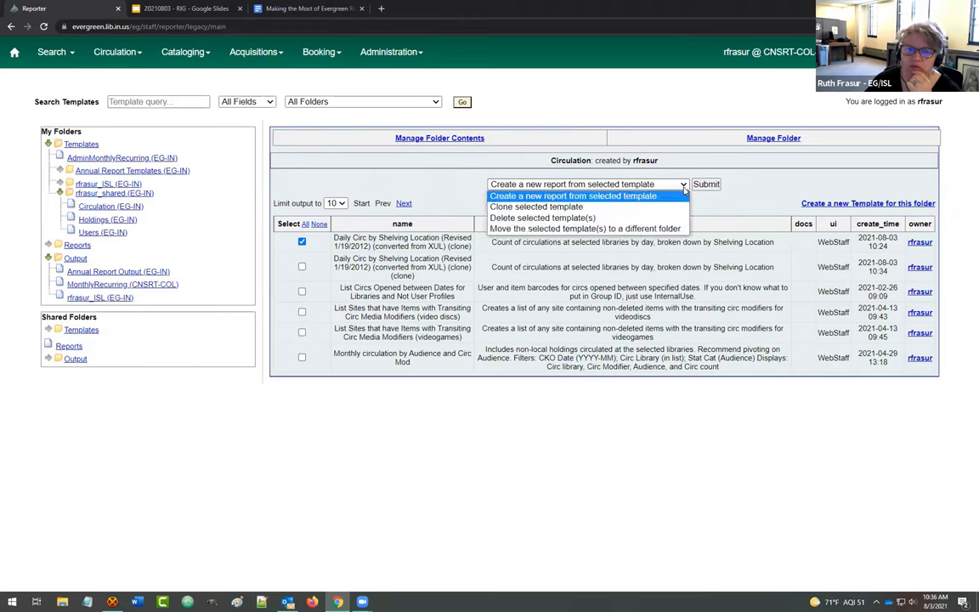
left_click(543, 217)
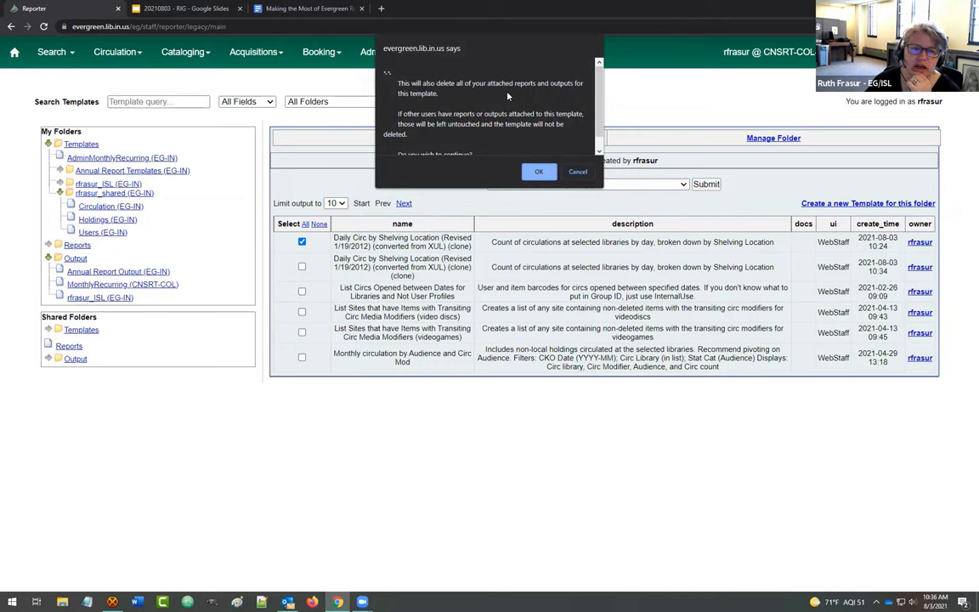
scroll(508, 97, "down", 1)
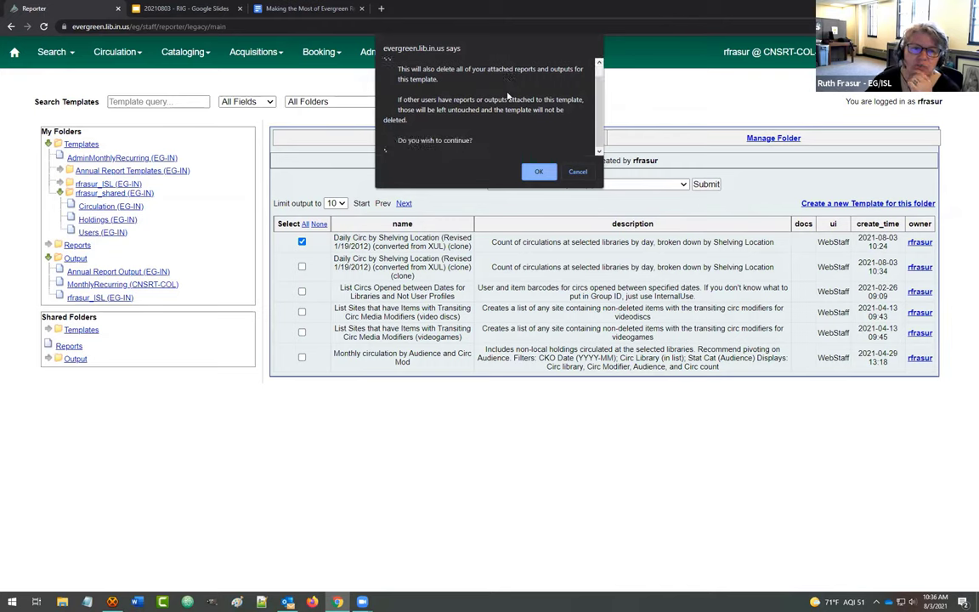
left_click(539, 173)
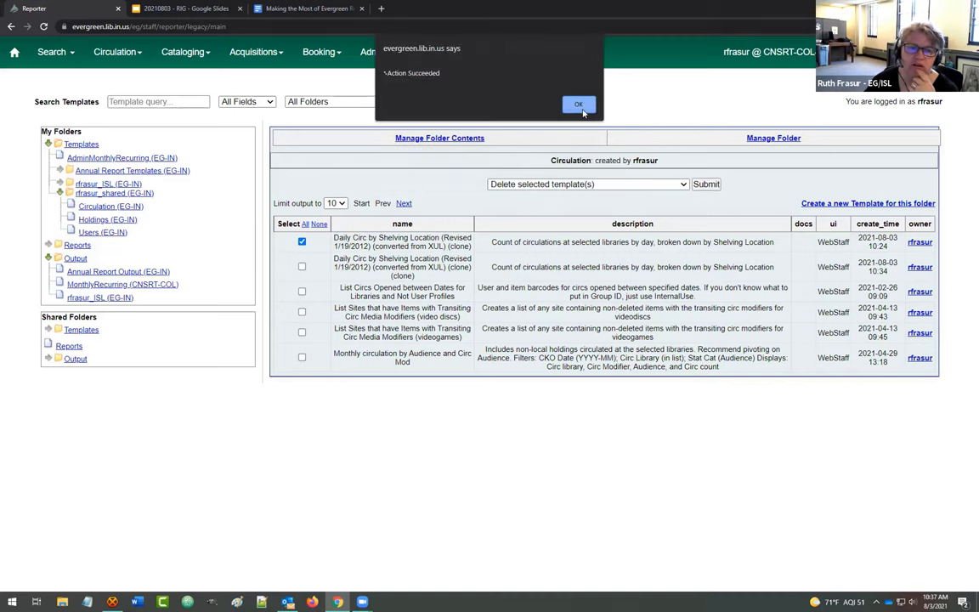
left_click(578, 104)
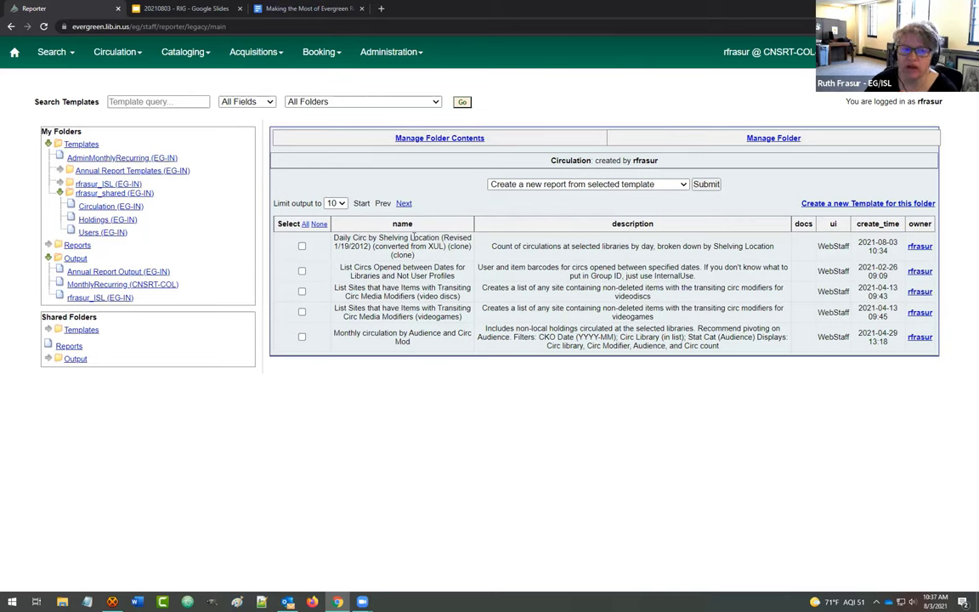
Step: Clone the remaining Daily Circ by Shelving Location template into the Circulation folder under the account's shared templates
left_click(302, 246)
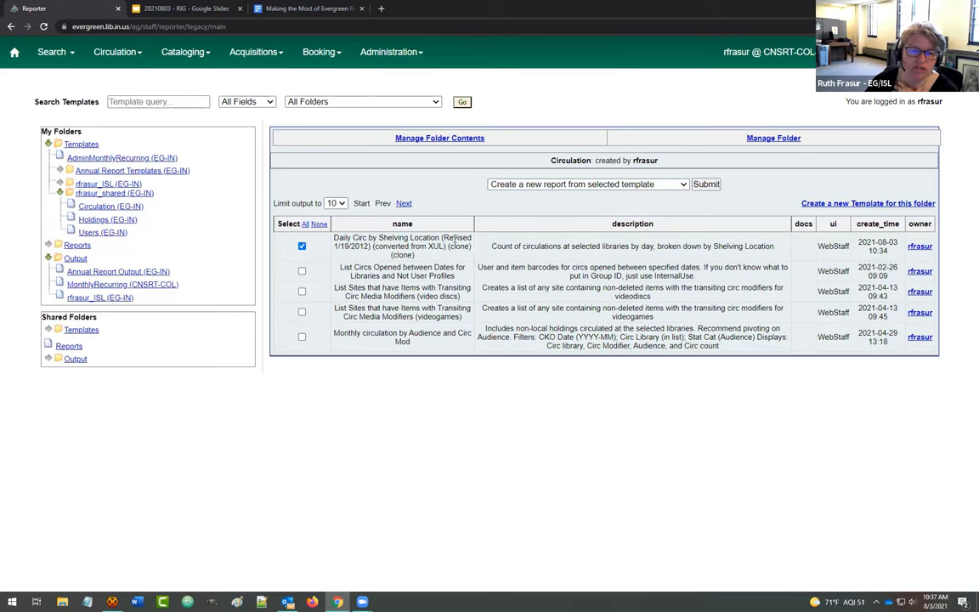
left_click(679, 186)
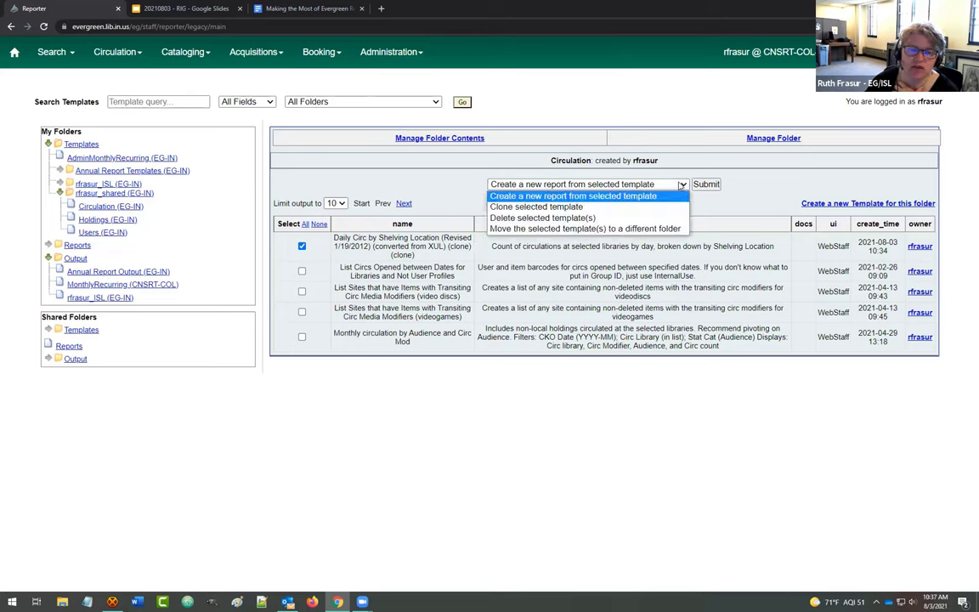
left_click(518, 210)
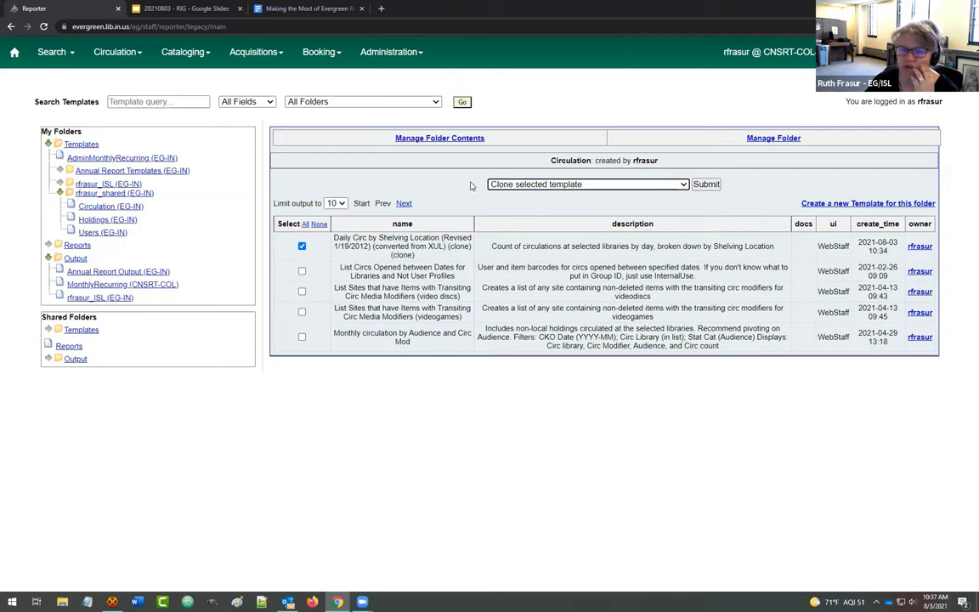
left_click(705, 185)
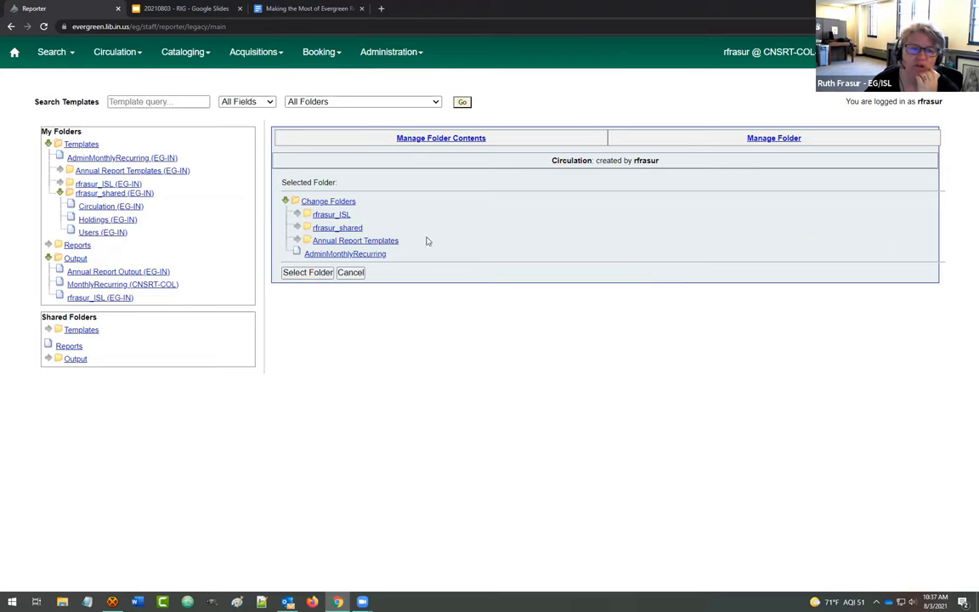
left_click(297, 227)
left_click(334, 241)
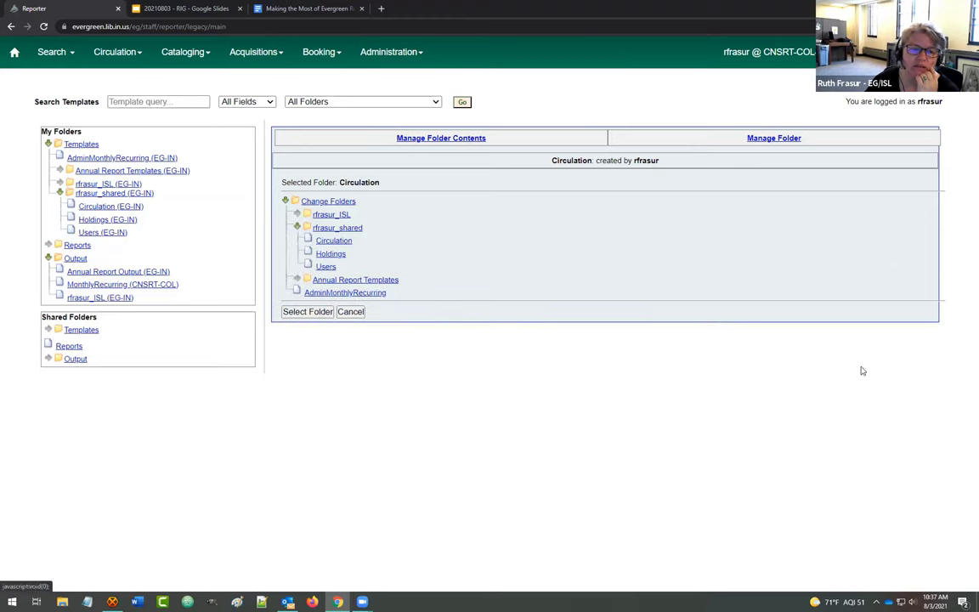
left_click(307, 312)
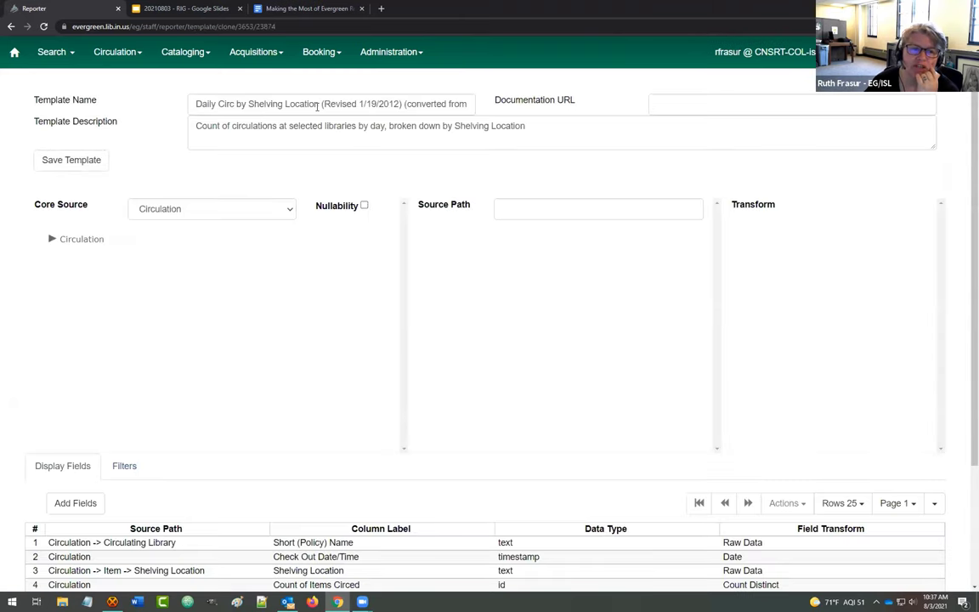
Step: Shorten the cloned template's name to "Daily Circ by Shelving Location" and save the template
left_click_drag(320, 103, 598, 107)
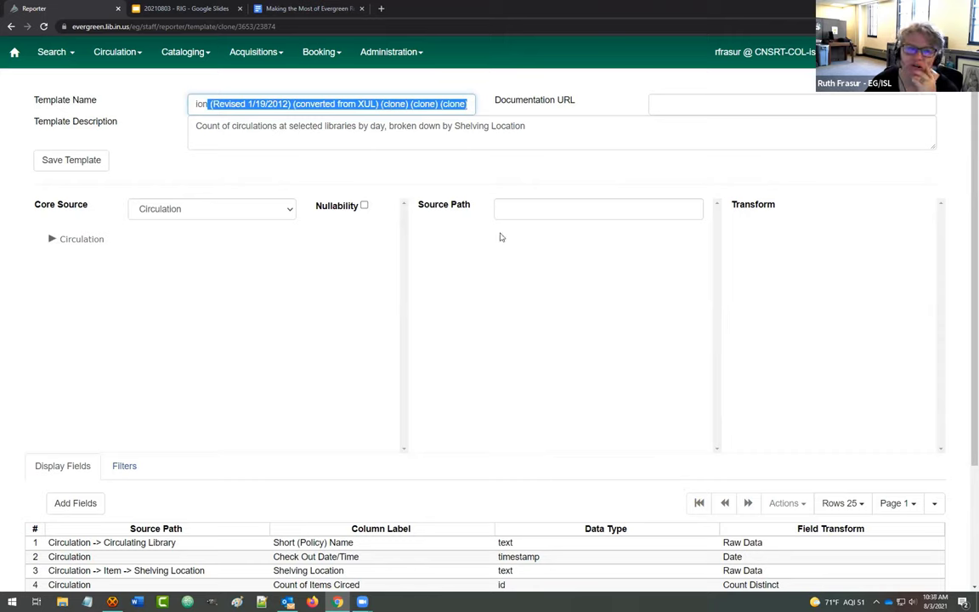
scroll(603, 319, "down", 3)
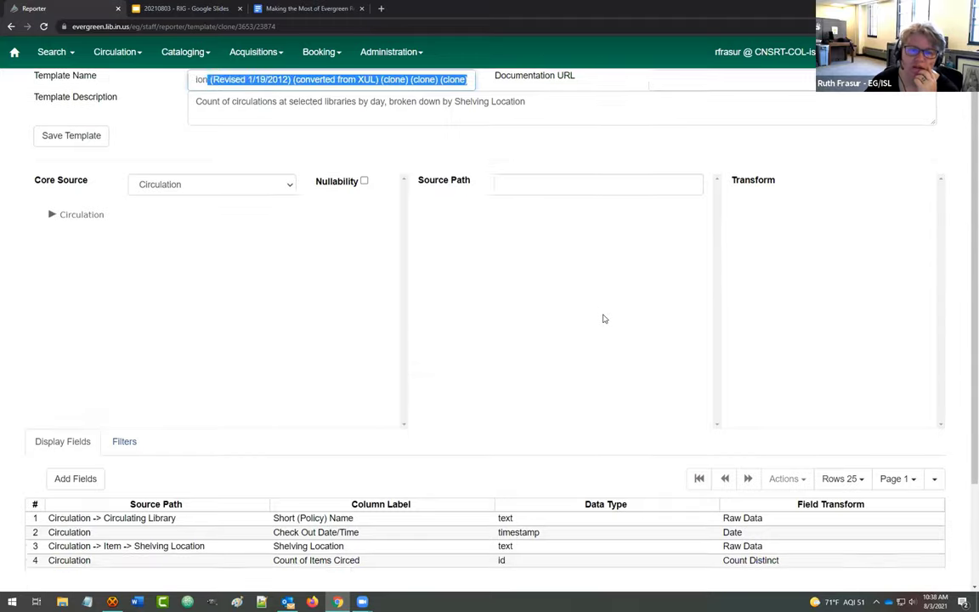
scroll(433, 265, "up", 3)
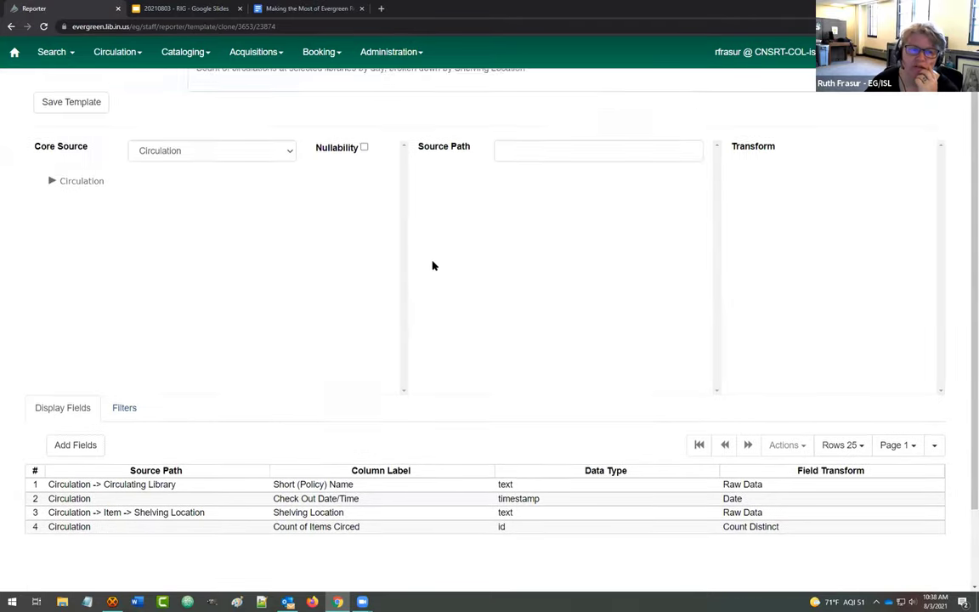
key("BackSpace")
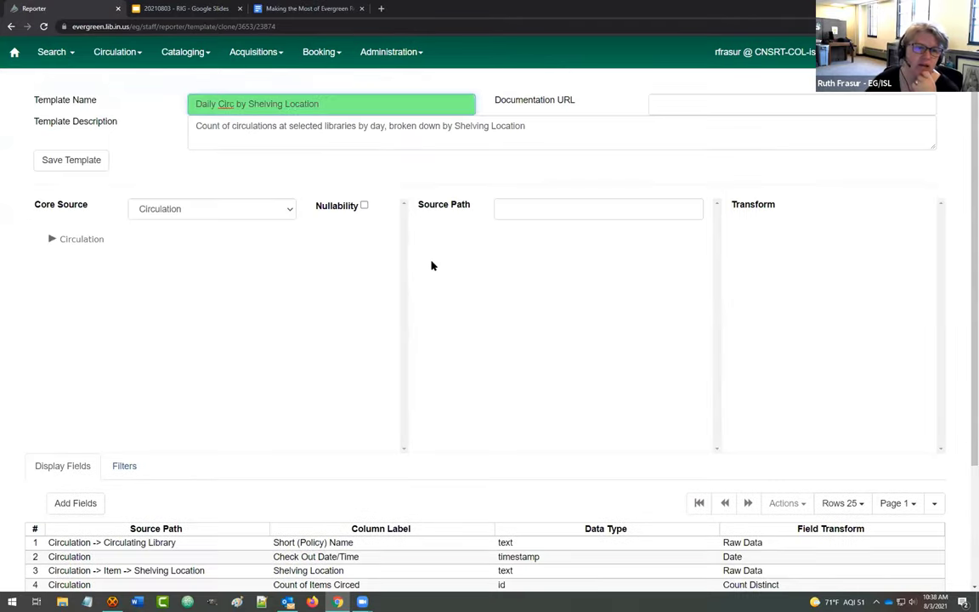
left_click(73, 162)
left_click(595, 165)
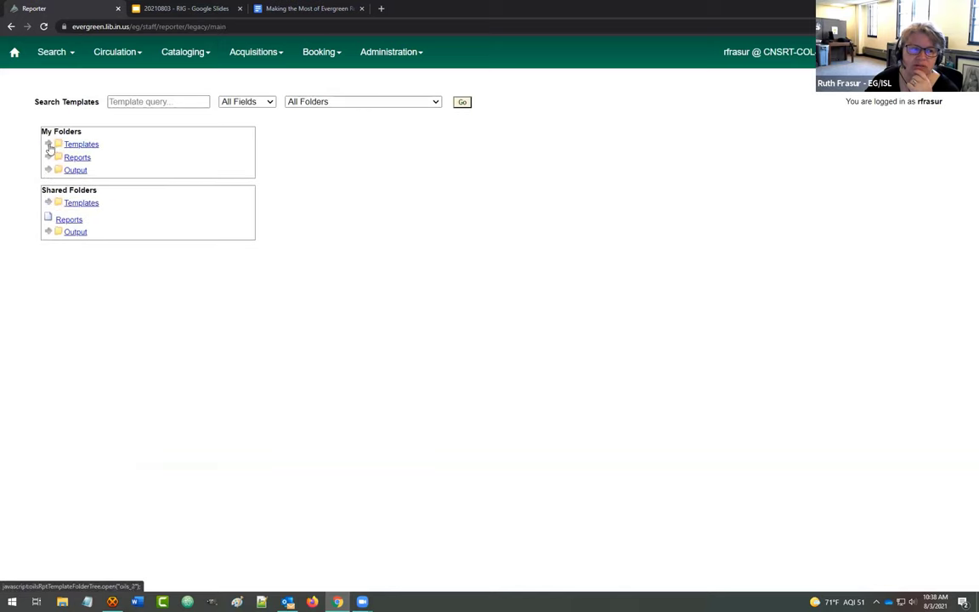
Step: Delete the old Daily Circ by Shelving Location (Revised 1/19/2012) clone from the shared Circulation template folder, including its attached reports and outputs
left_click(49, 145)
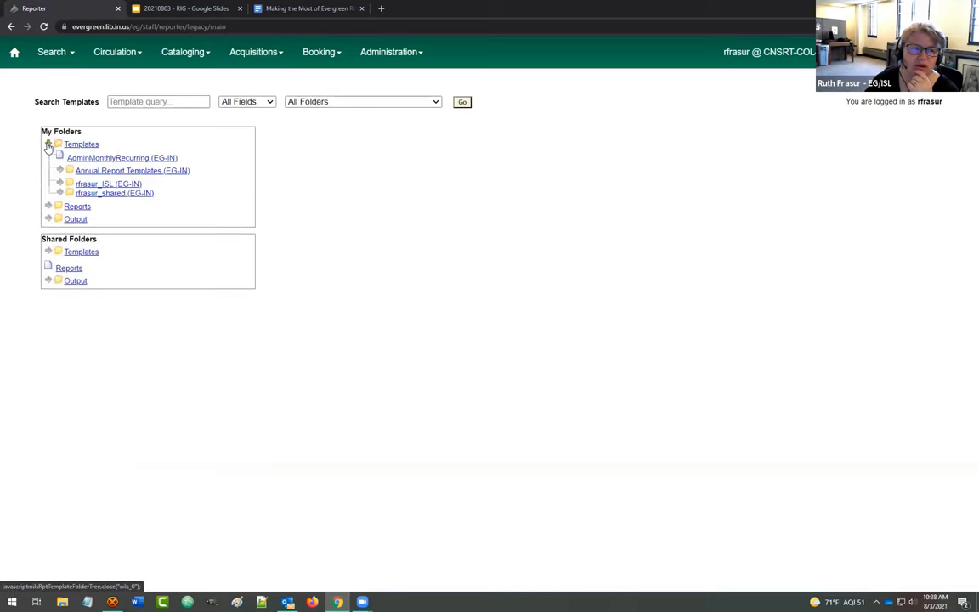
left_click(60, 193)
left_click(85, 206)
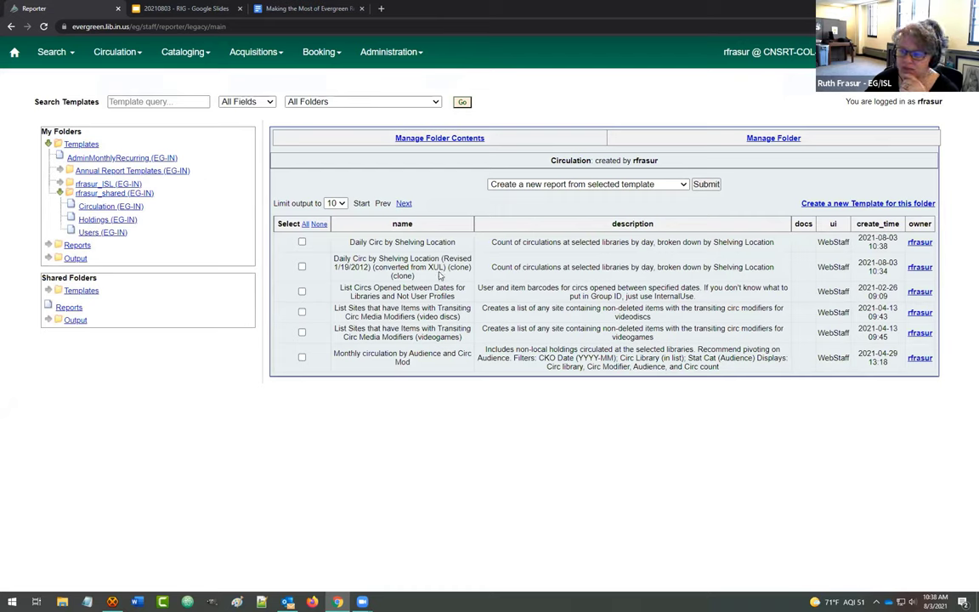
left_click(302, 267)
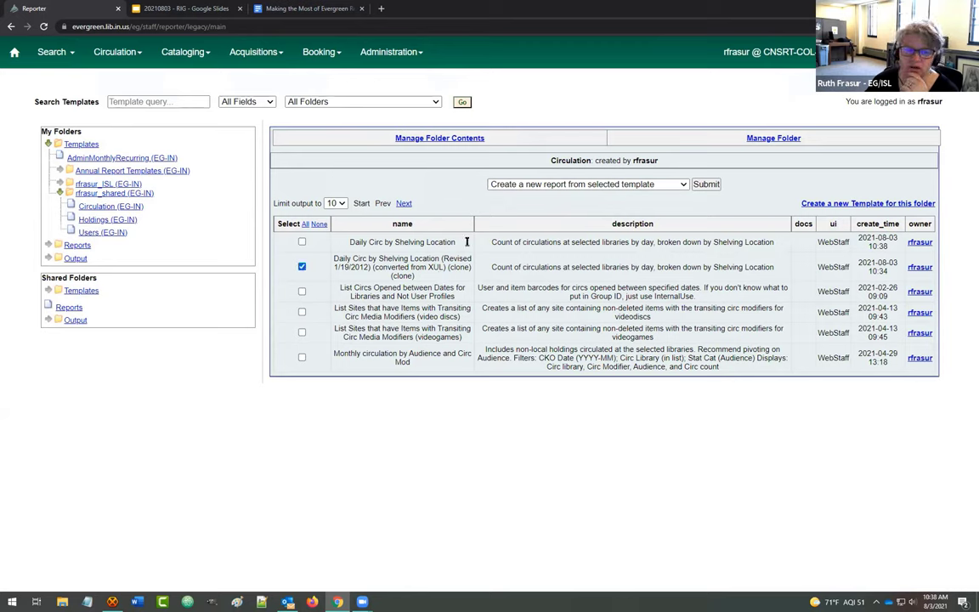
left_click(685, 186)
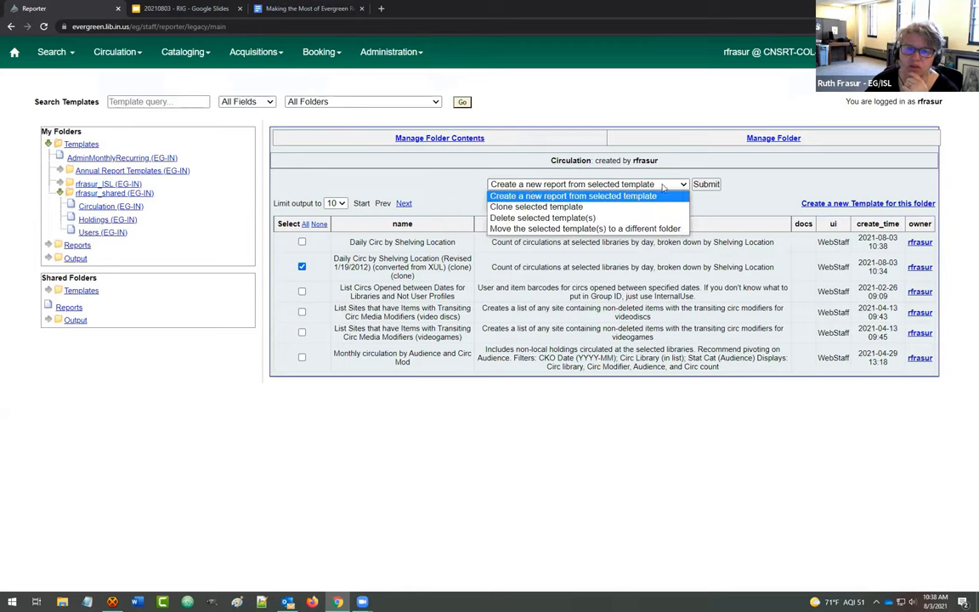
left_click(516, 218)
left_click(706, 183)
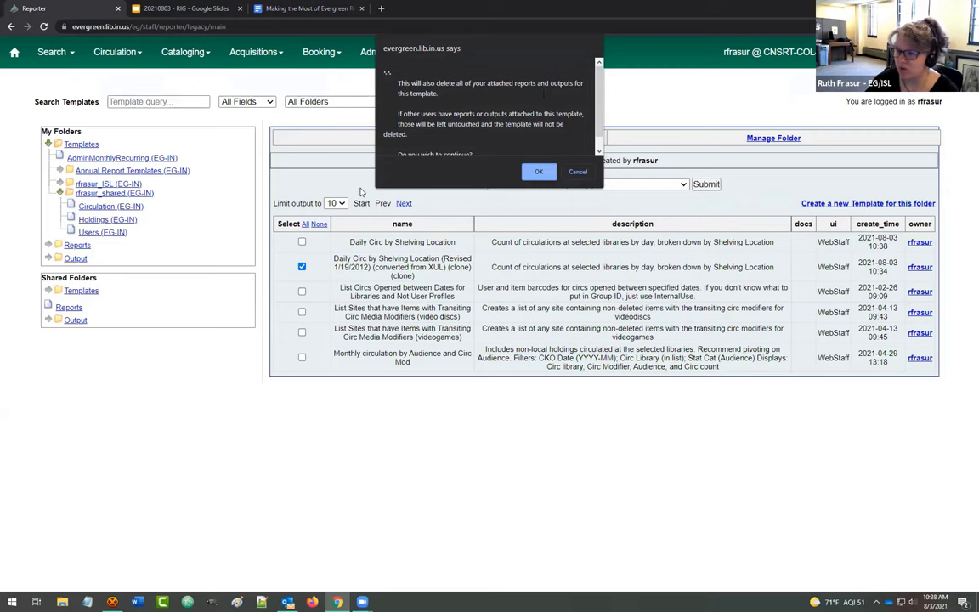
left_click(539, 173)
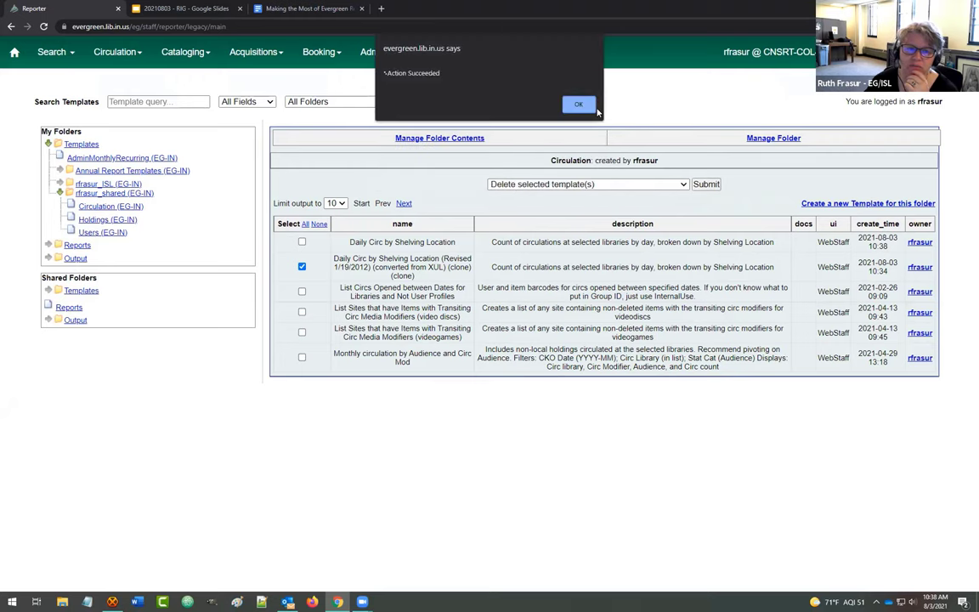
key("Return")
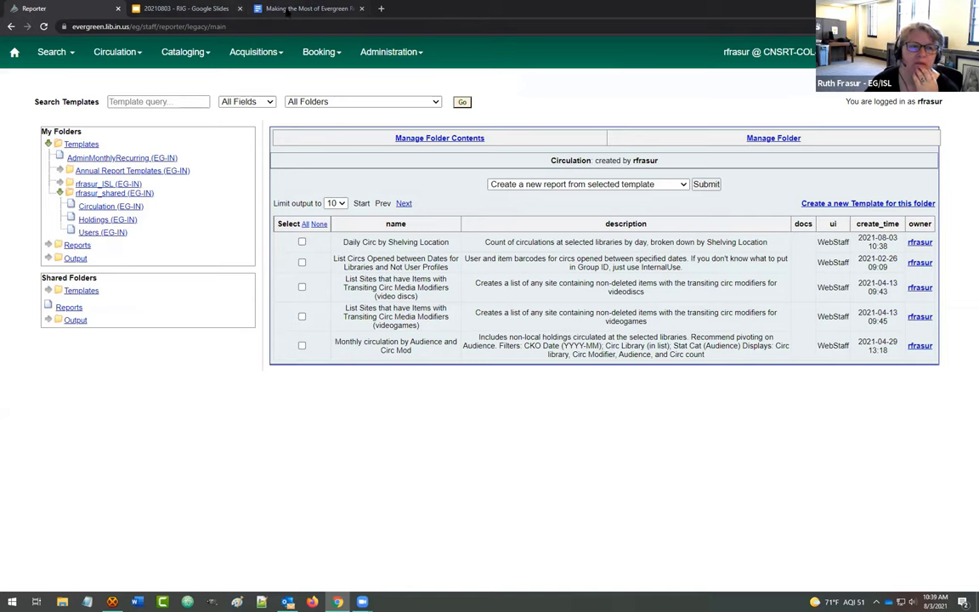
Step: Close the Making the Most of Evergreen Reports document and return to the Google Slides presentation
left_click(330, 10)
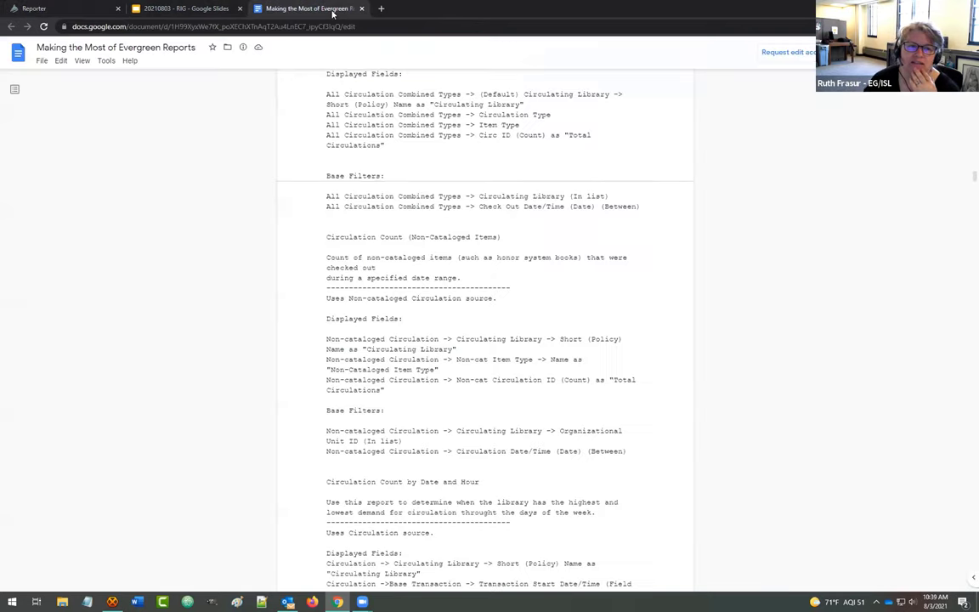
left_click(362, 9)
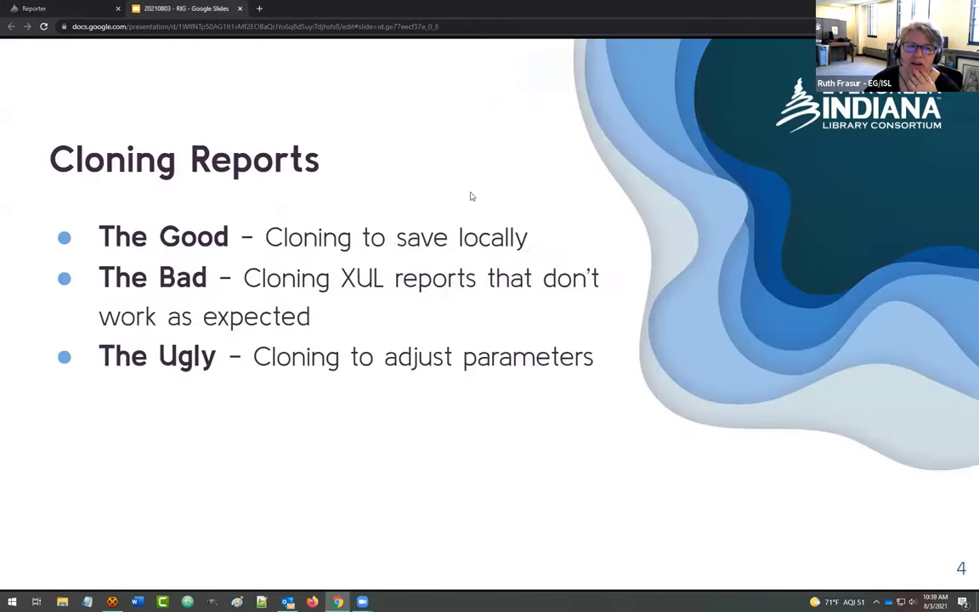
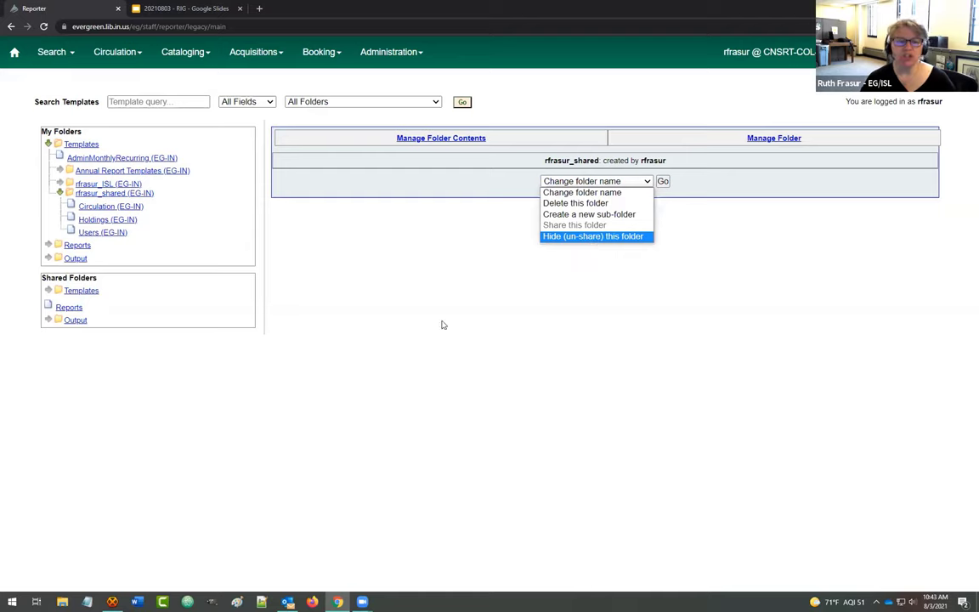
Step: Examine the folder-management actions offered for the account's ISL template folder
left_click(337, 304)
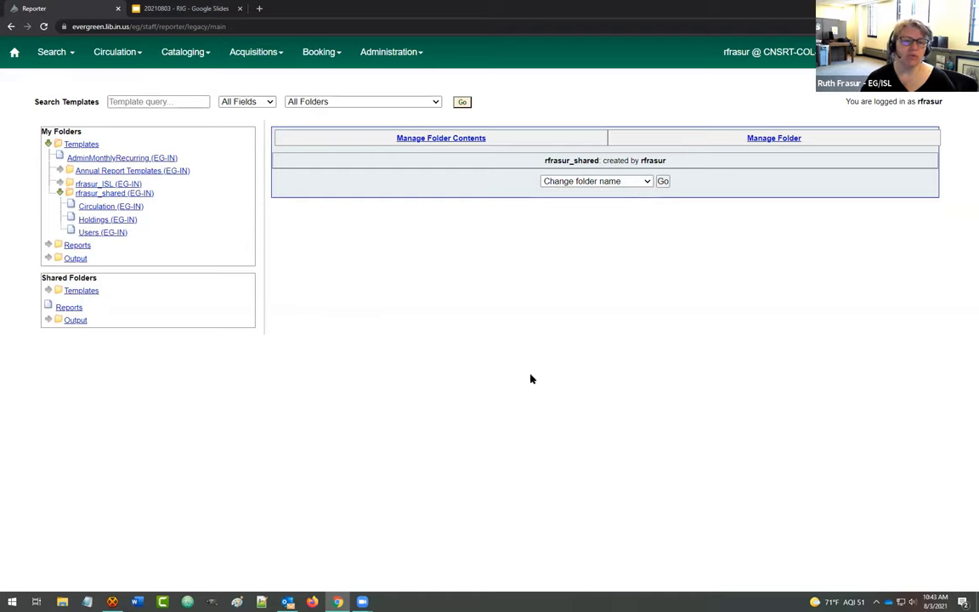
left_click(89, 185)
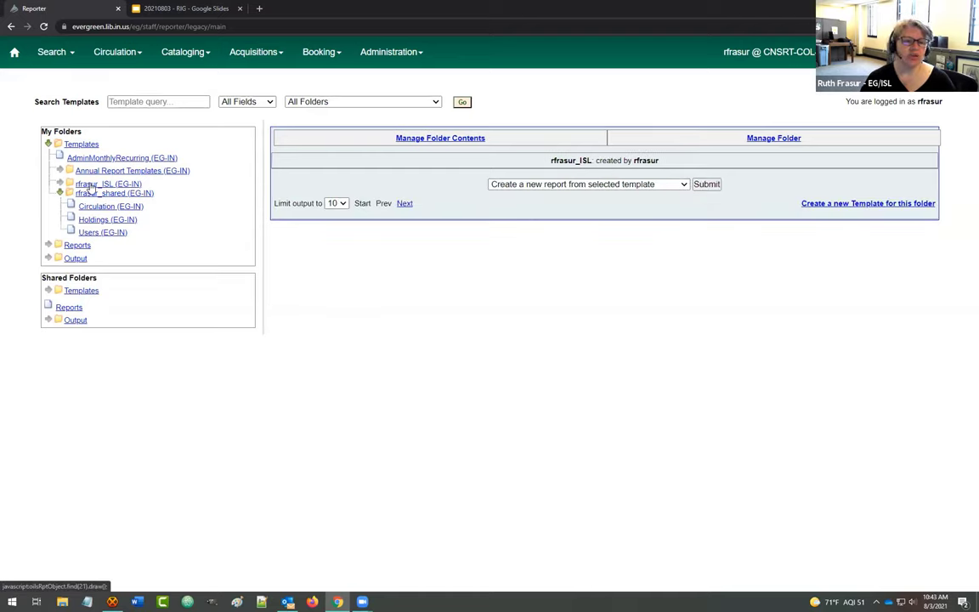
left_click(774, 139)
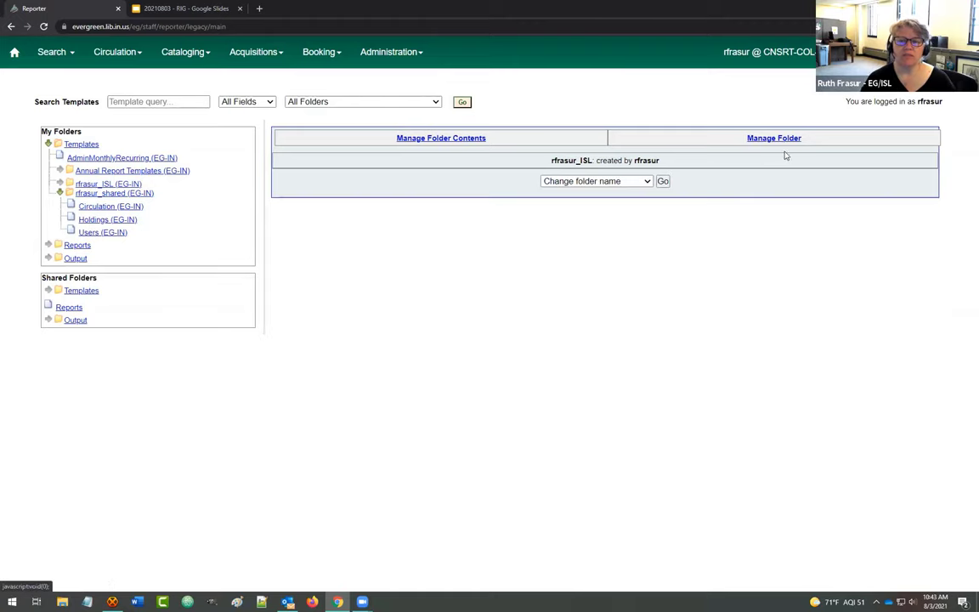
left_click(646, 183)
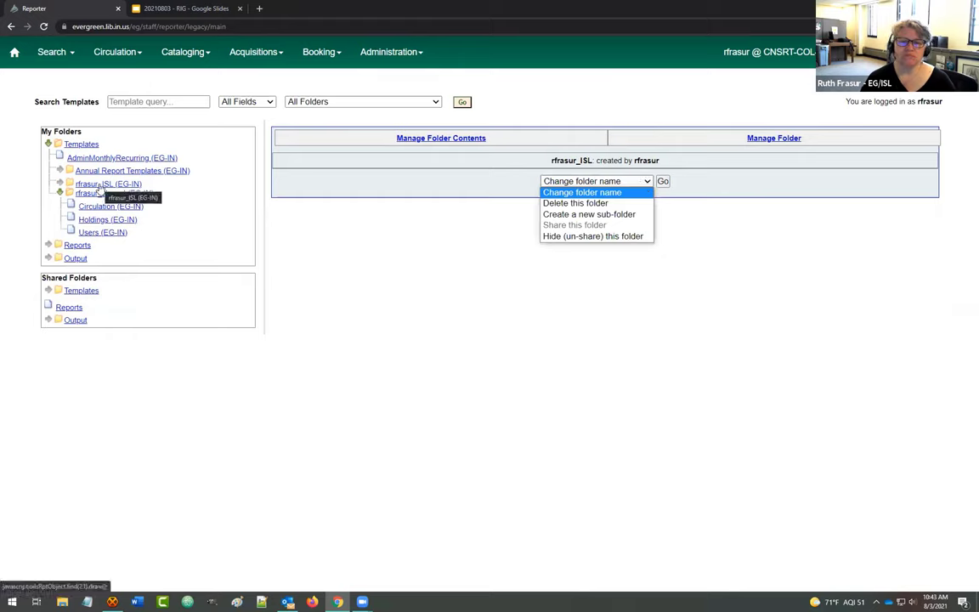
left_click(446, 340)
Step: Reload the reporter and check the share and un-share options of the account's ISL template folder again
left_click(44, 28)
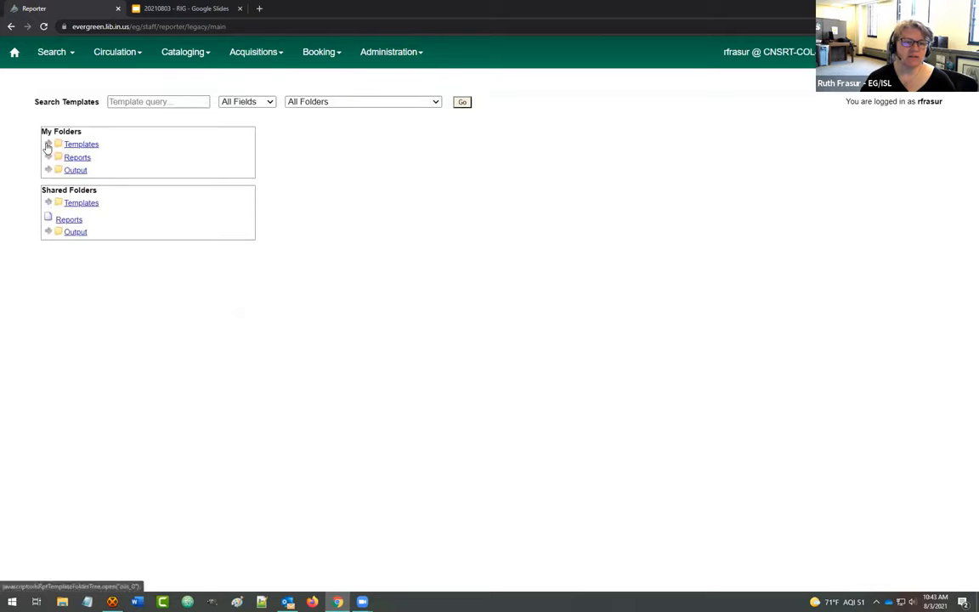
left_click(48, 145)
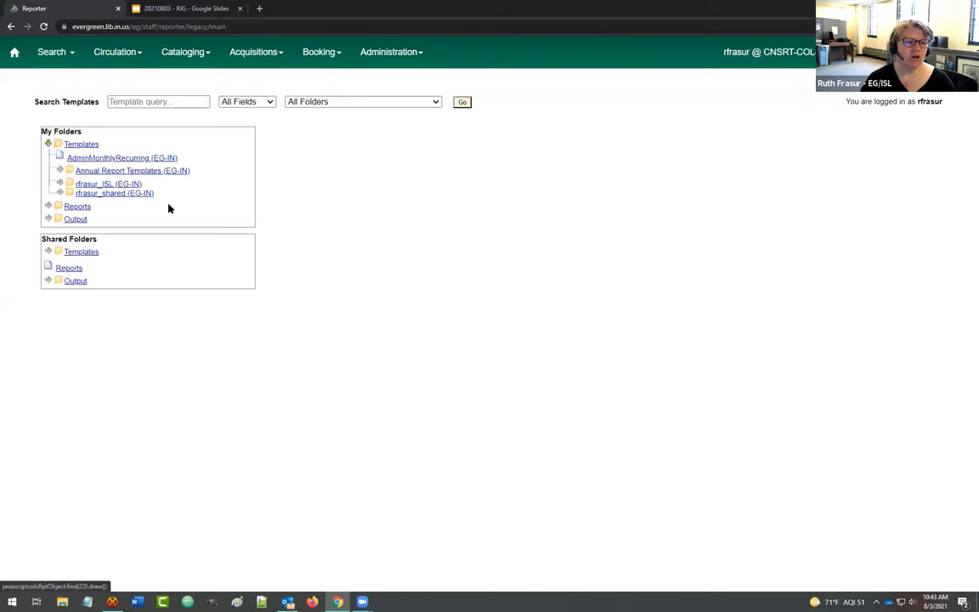
left_click(85, 183)
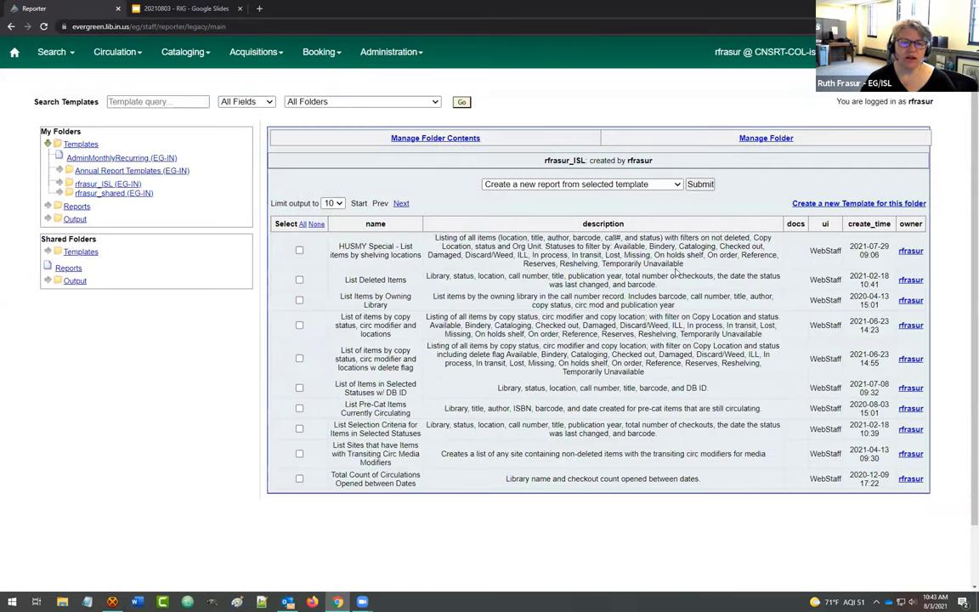
left_click(680, 135)
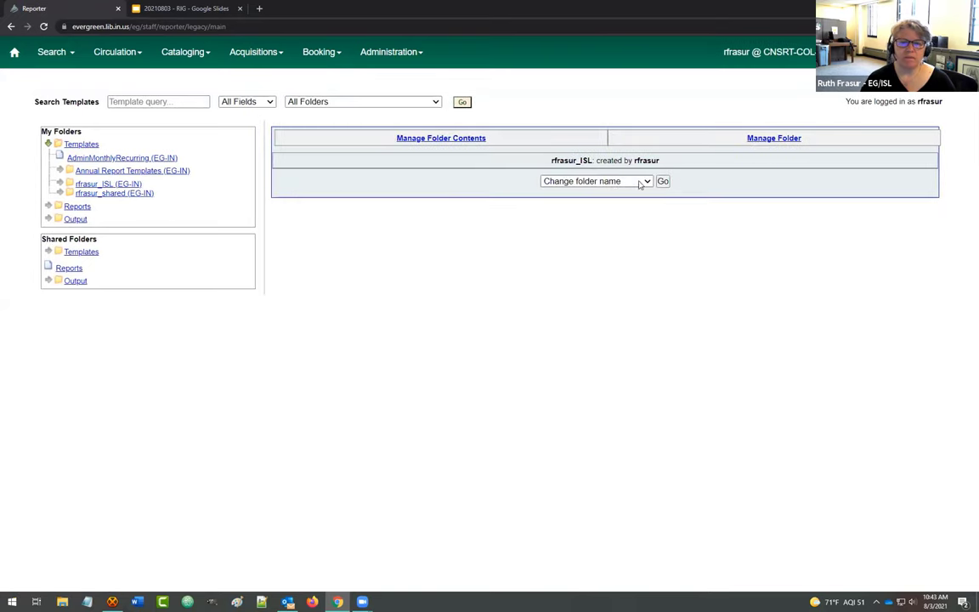
left_click(647, 183)
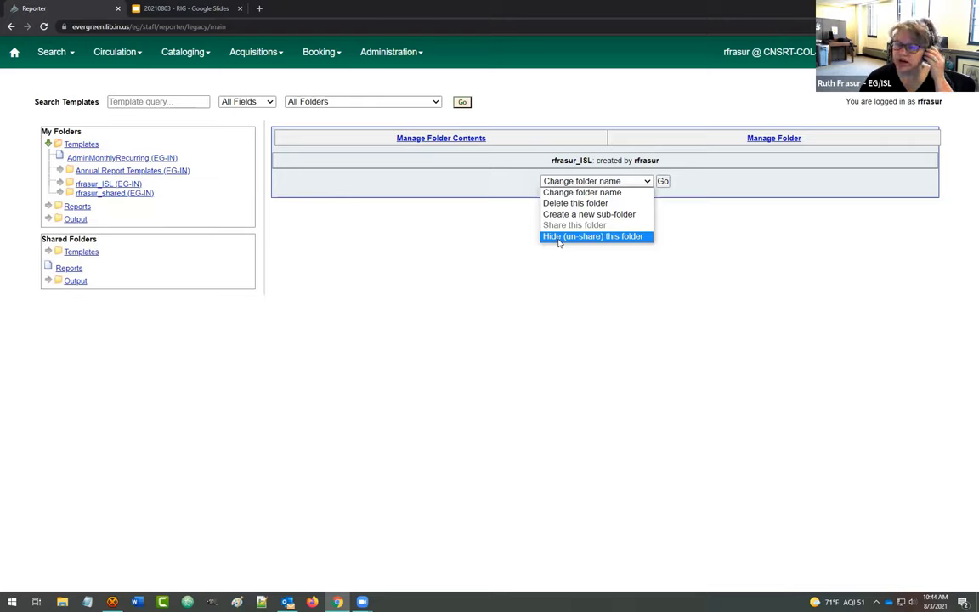
left_click(711, 247)
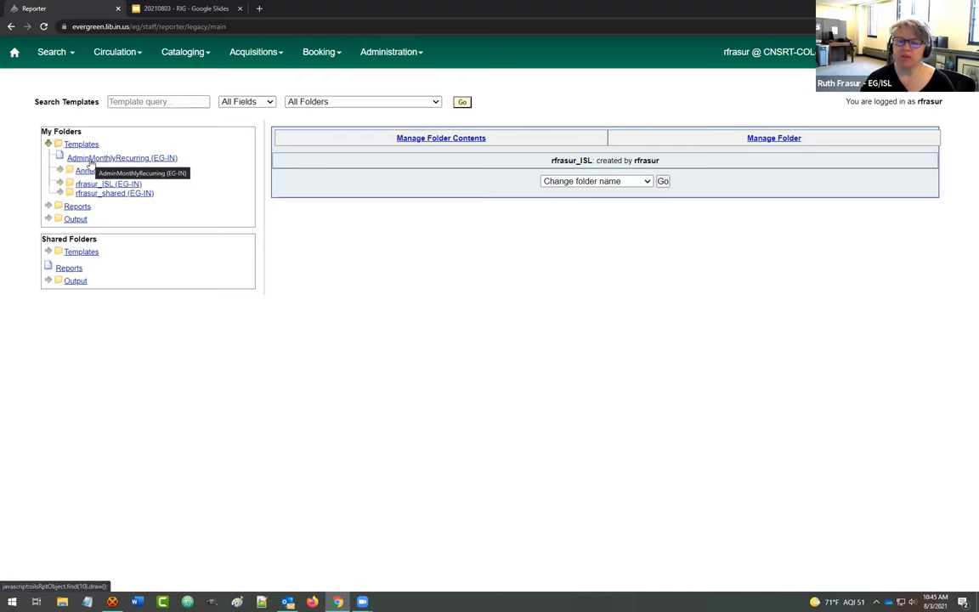
Step: Start a new template sub-folder set to Share with Evergreen Indiana, and expand the shared template folders
left_click(64, 142)
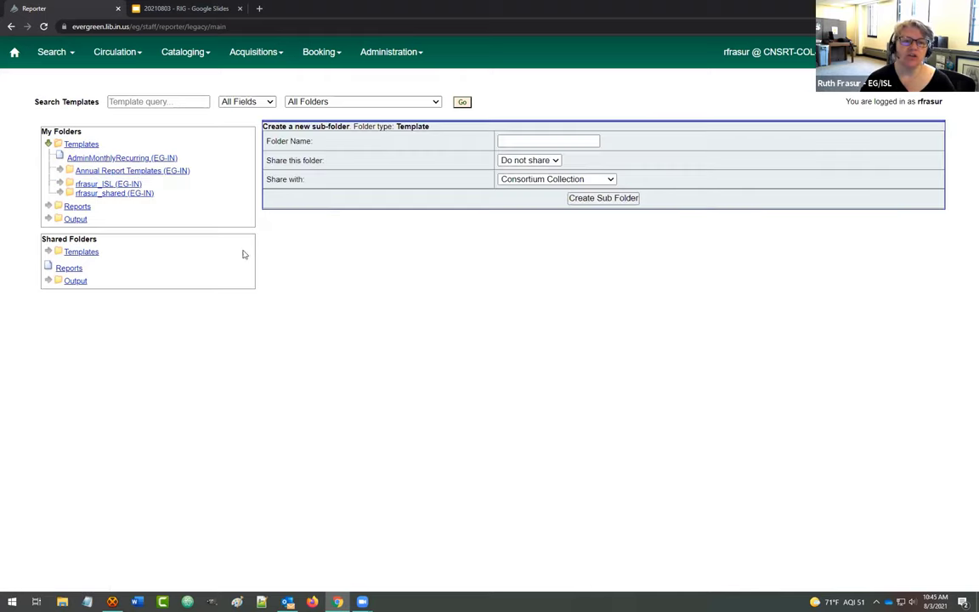
left_click(555, 161)
left_click(514, 181)
left_click(521, 178)
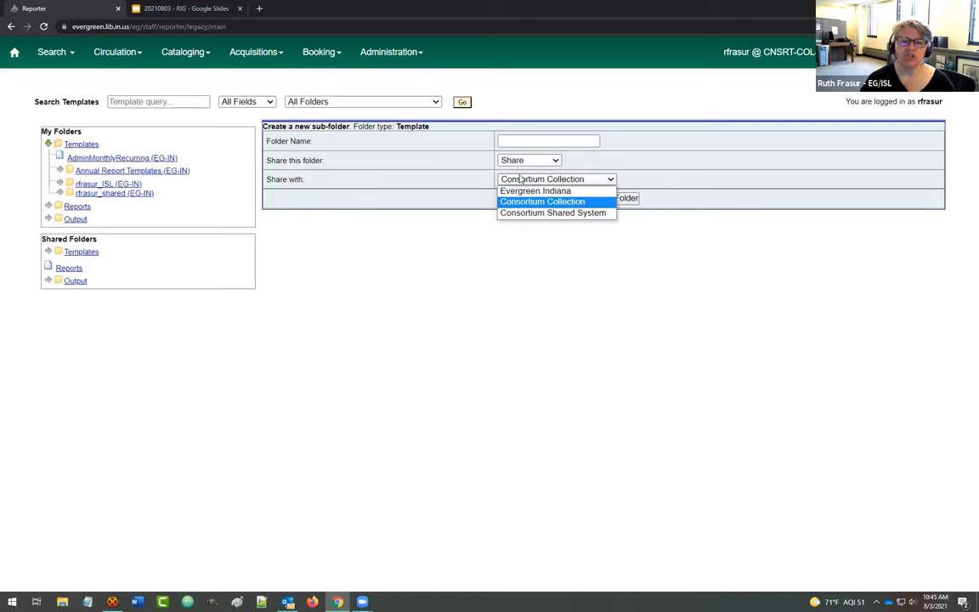
left_click(530, 214)
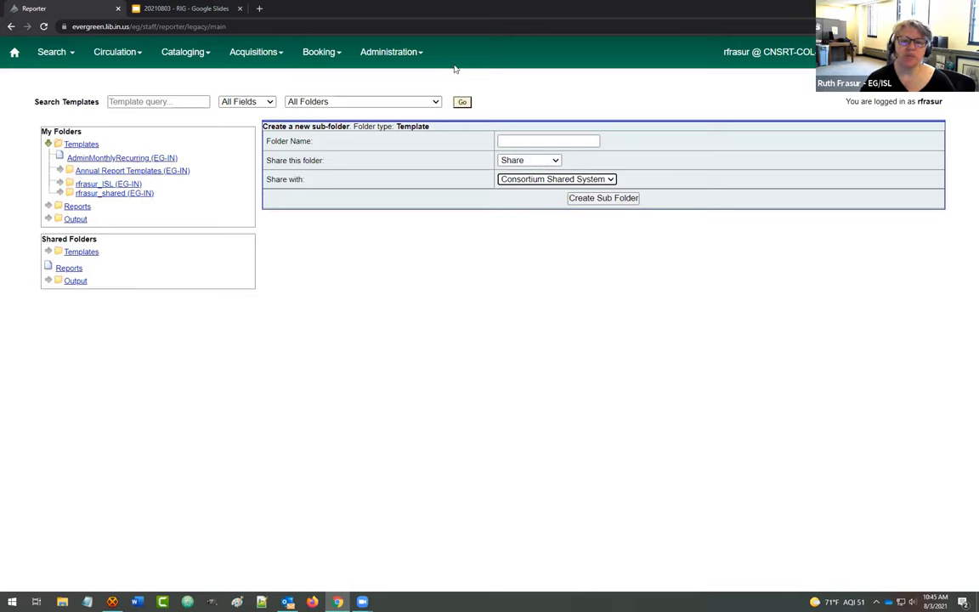
left_click(551, 179)
left_click(537, 190)
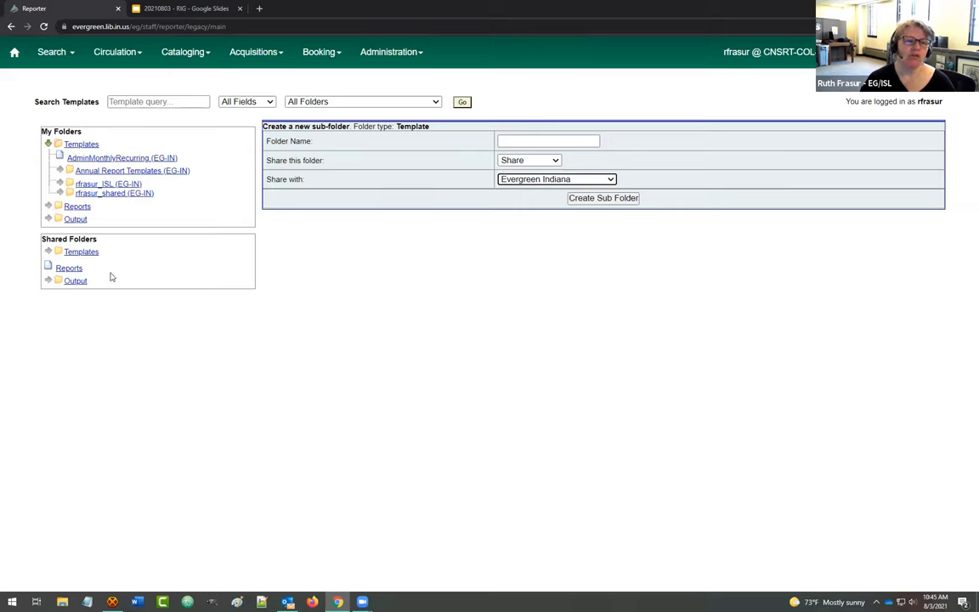
left_click(48, 253)
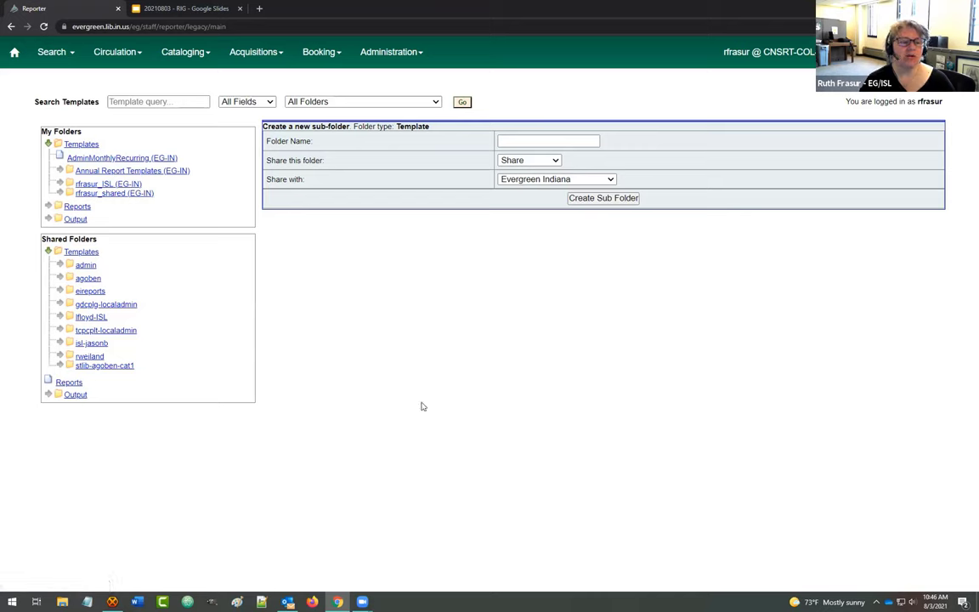
Step: Try Consortium Shared System and Consortium Collection as the new sub-folder's sharing level, ending on Consortium Shared System
left_click(579, 179)
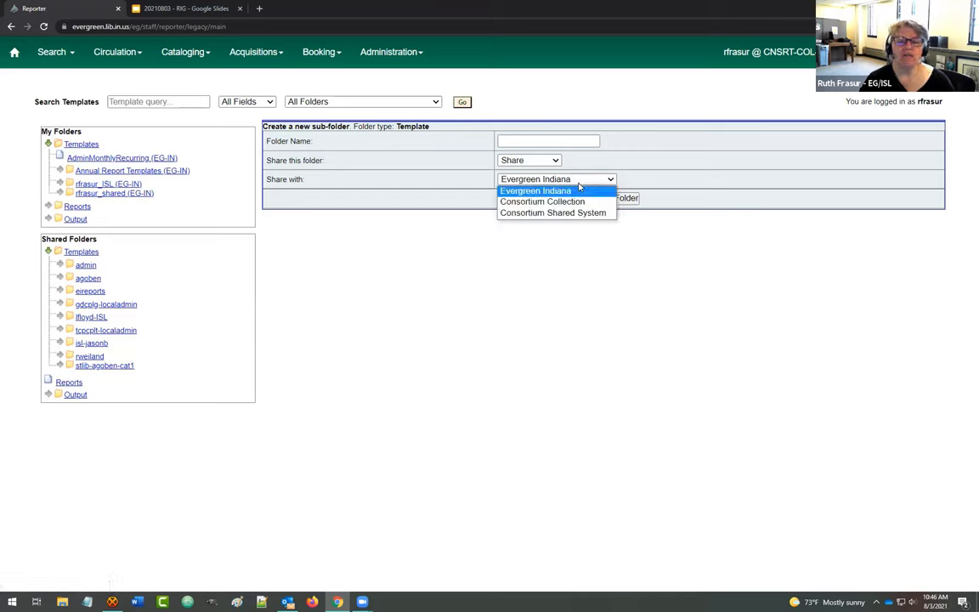
left_click(534, 214)
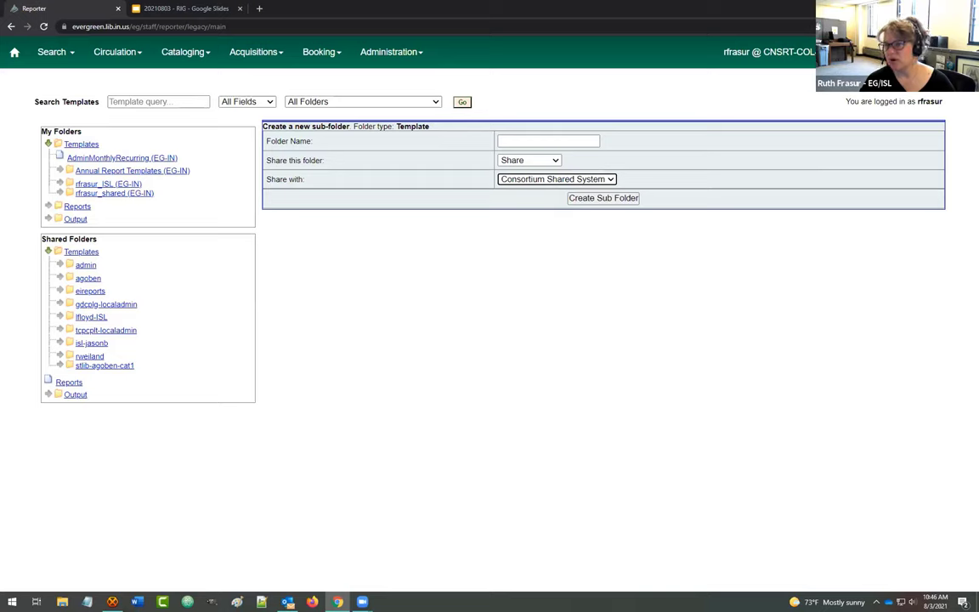
left_click(551, 180)
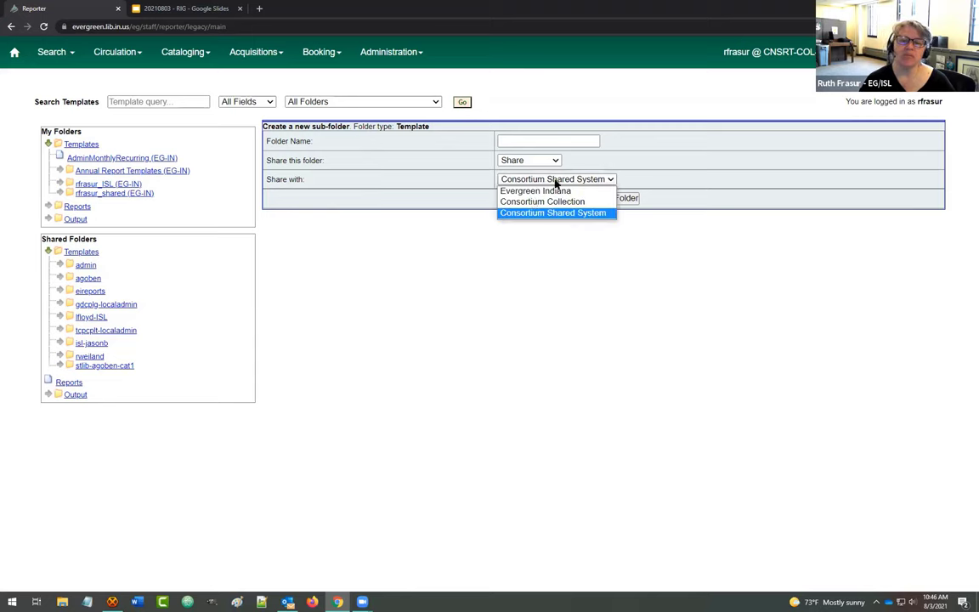
left_click(531, 201)
left_click(510, 179)
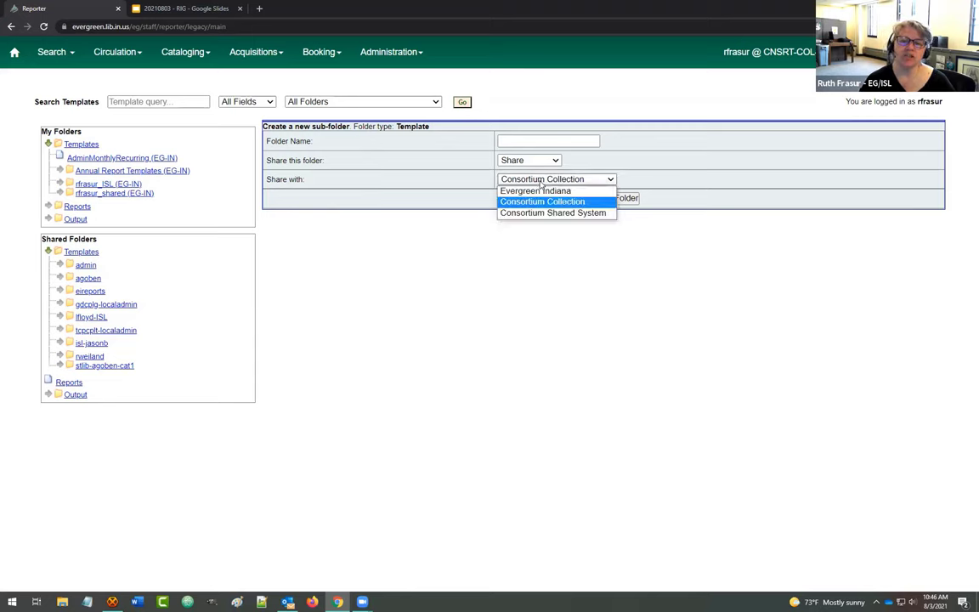
left_click(536, 213)
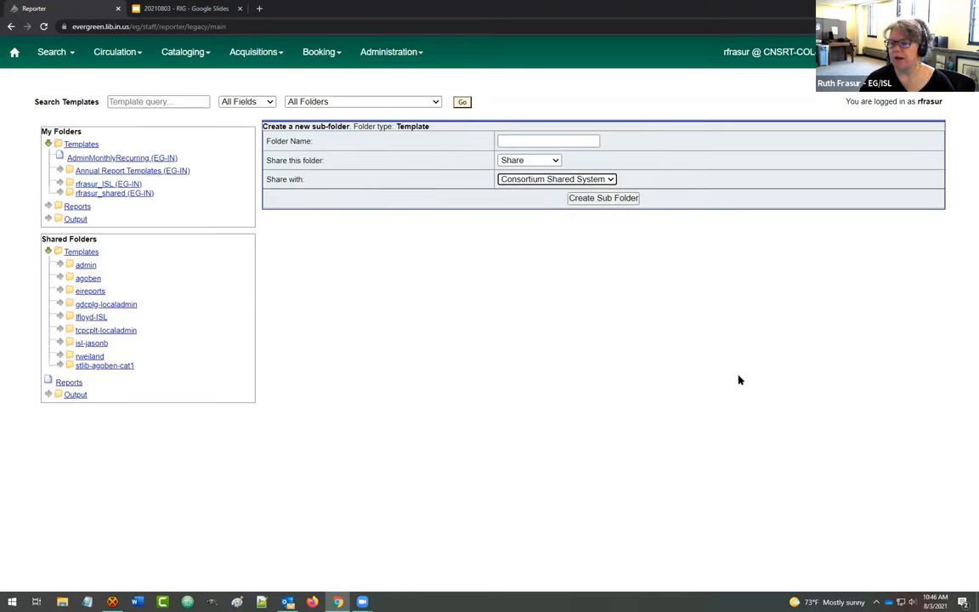
left_click(611, 181)
left_click(555, 213)
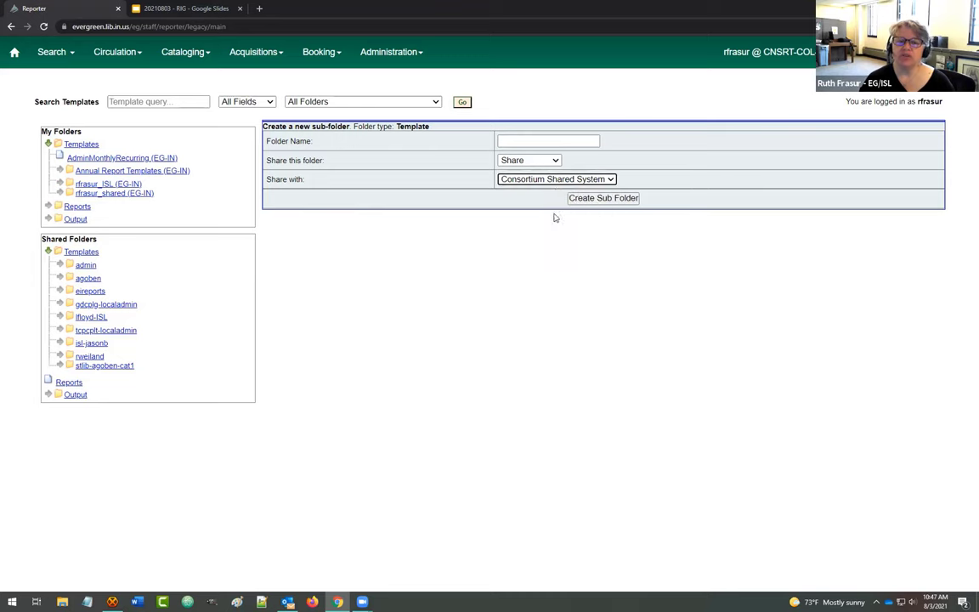
Step: Set the new sub-folder's sharing level to Consortium Collection after comparing it with Consortium Shared System
left_click(510, 180)
left_click(527, 201)
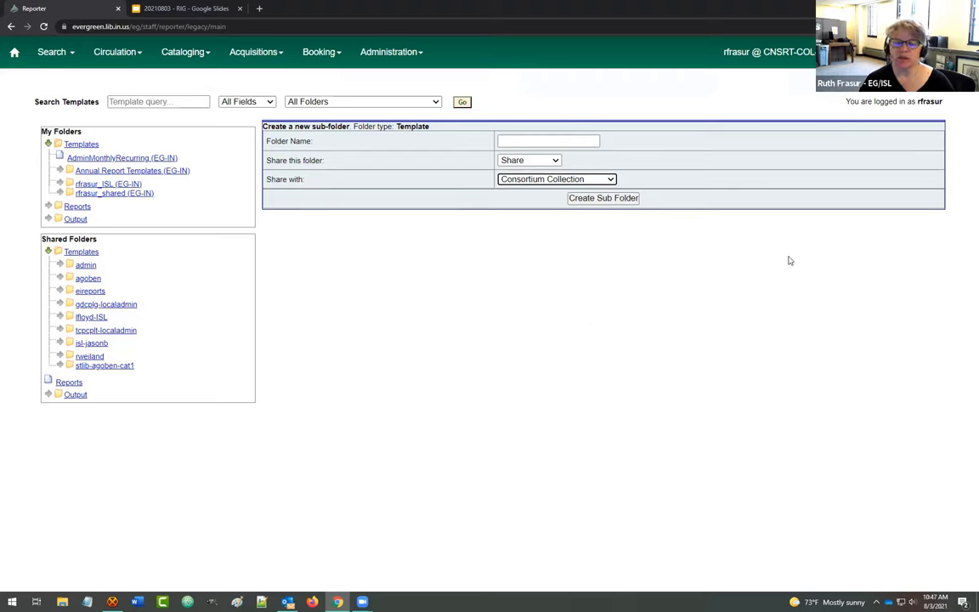
left_click(562, 179)
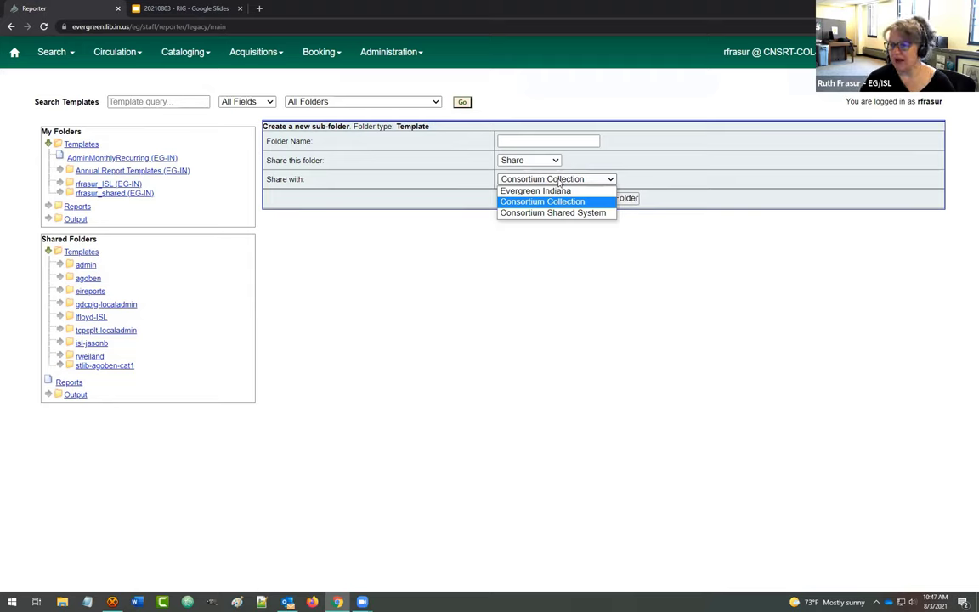
left_click(554, 213)
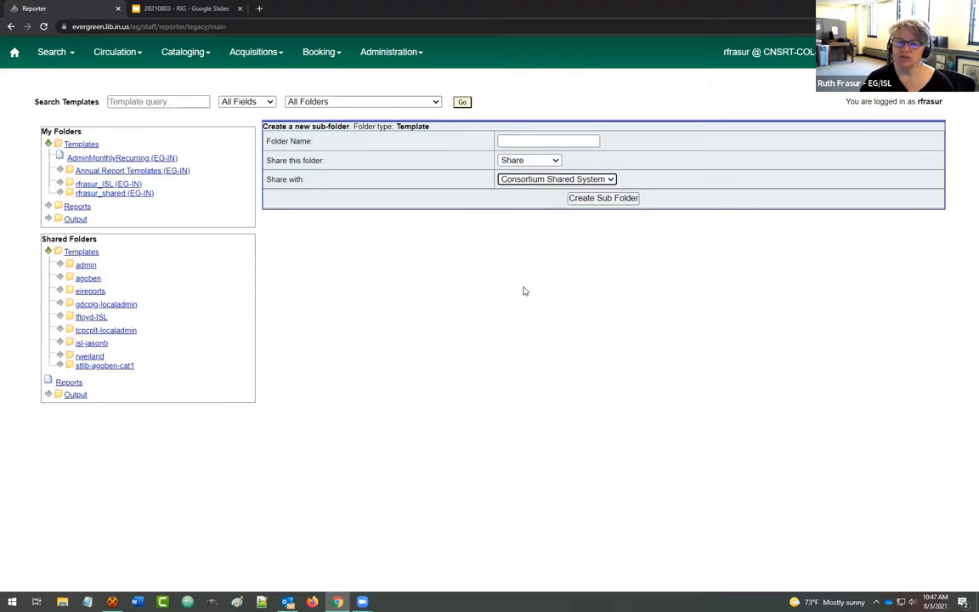
left_click(547, 181)
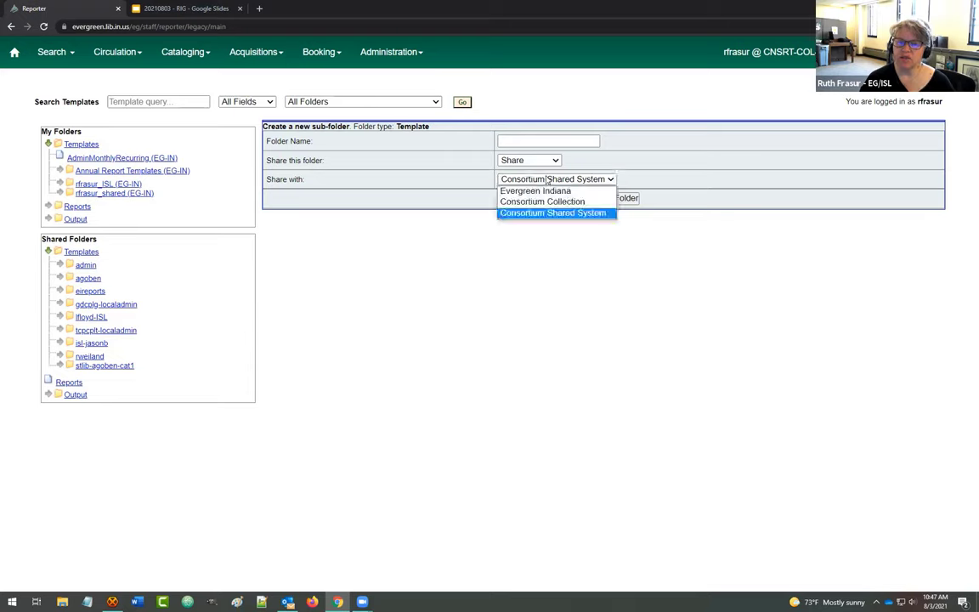
left_click(542, 202)
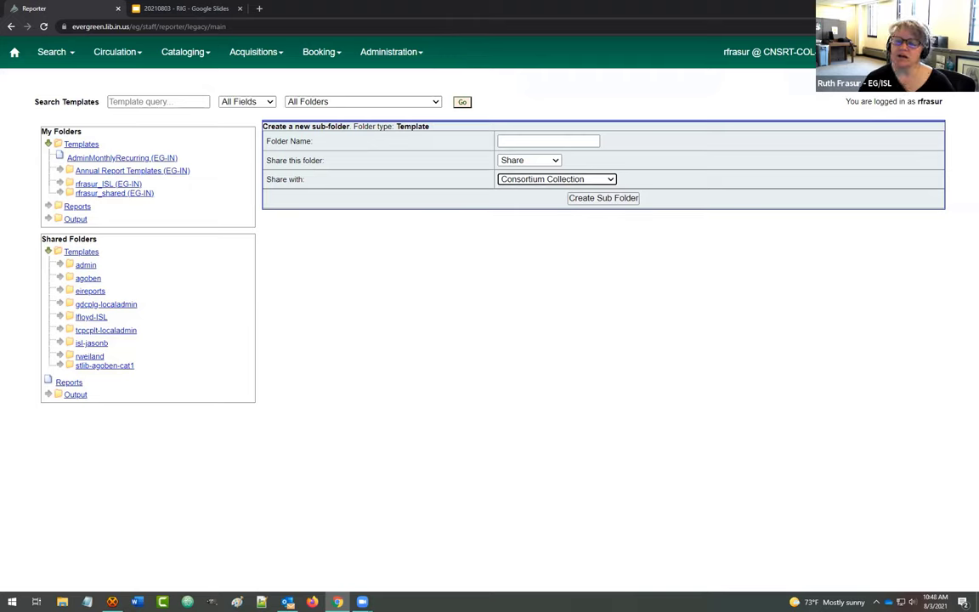
left_click(954, 216)
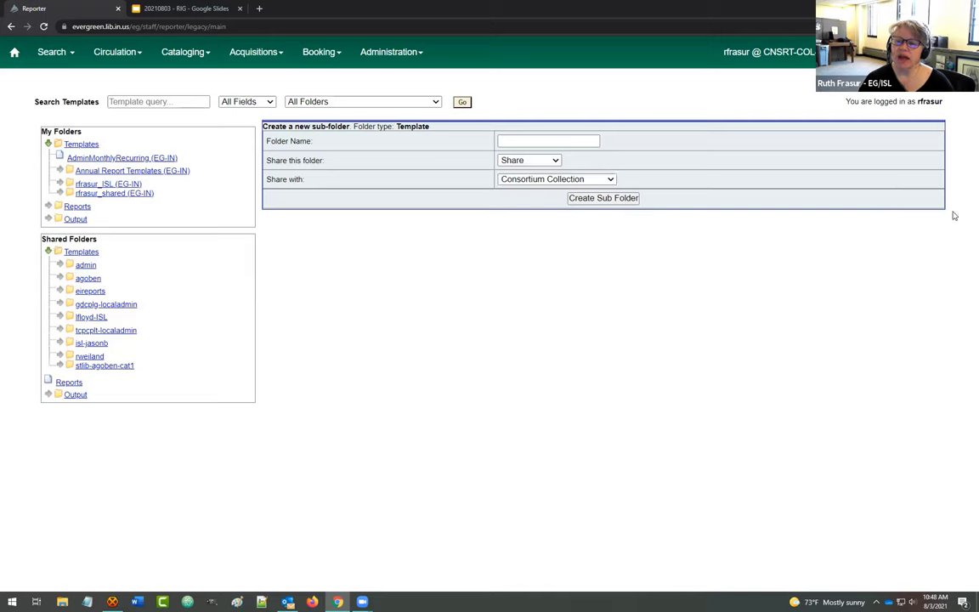